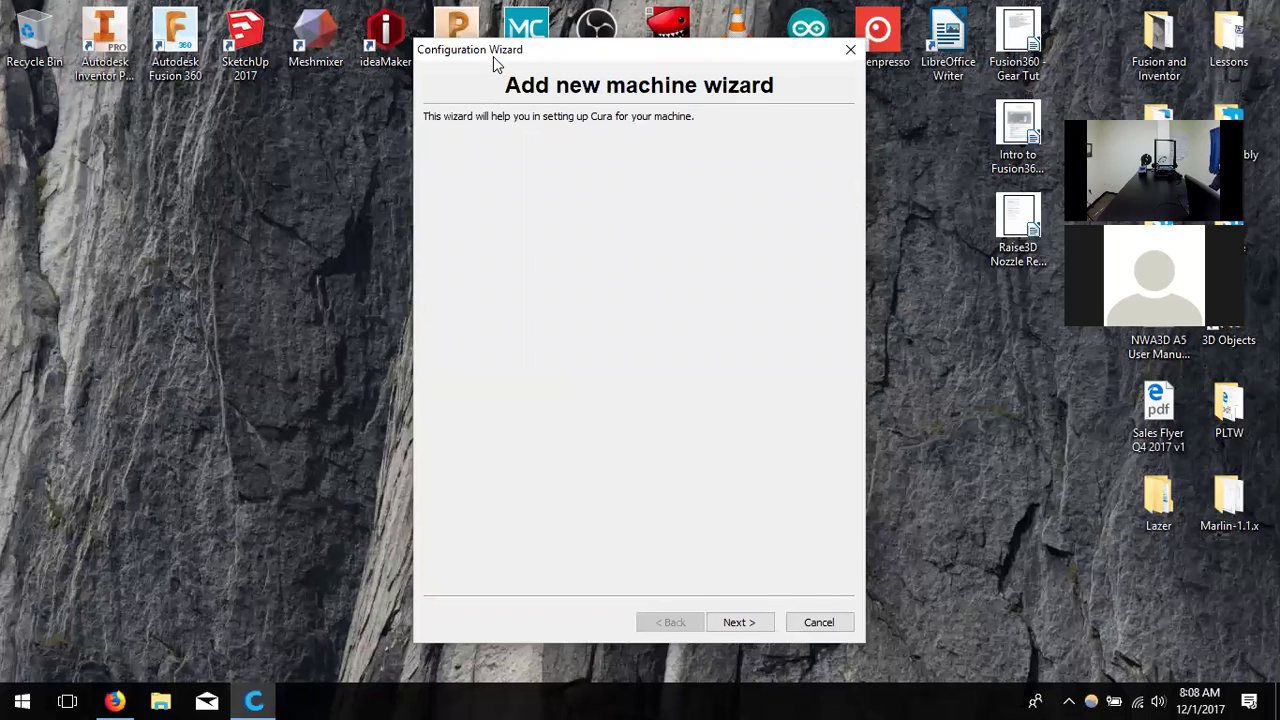
Open the Cura folder on the NWA3D (E:) drive in File Explorer to view its files
{"action": "left_click_drag", "start_coordinate": [493, 56], "coordinate": [491, 64]}
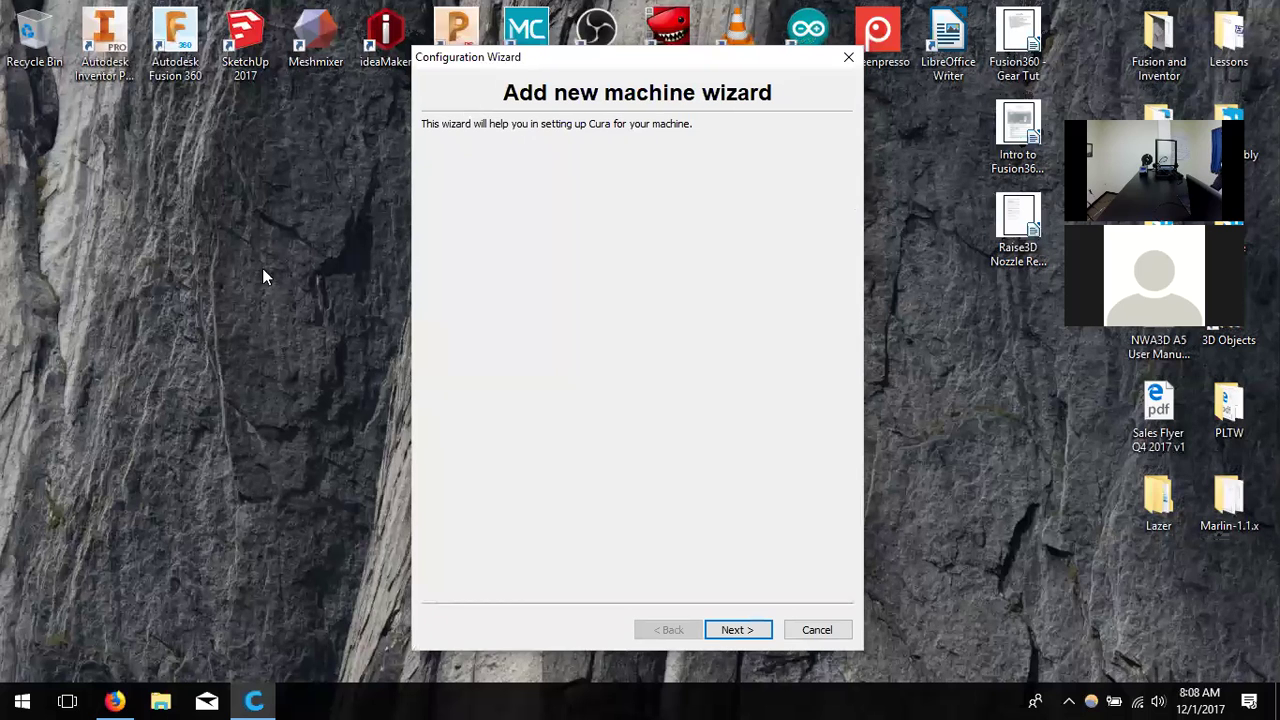
{"action": "left_click", "coordinate": [151, 696]}
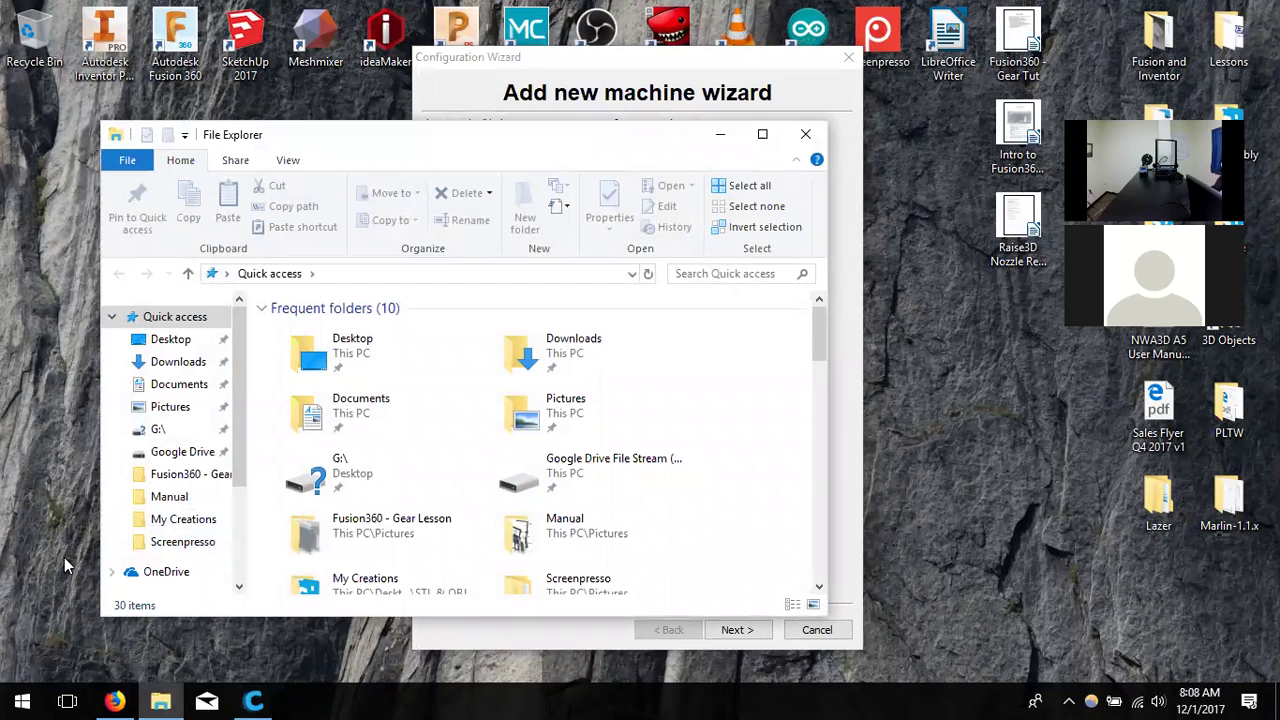
{"action": "scroll", "coordinate": [205, 470], "scroll_direction": "down", "scroll_amount": 2}
{"action": "left_click", "coordinate": [175, 503]}
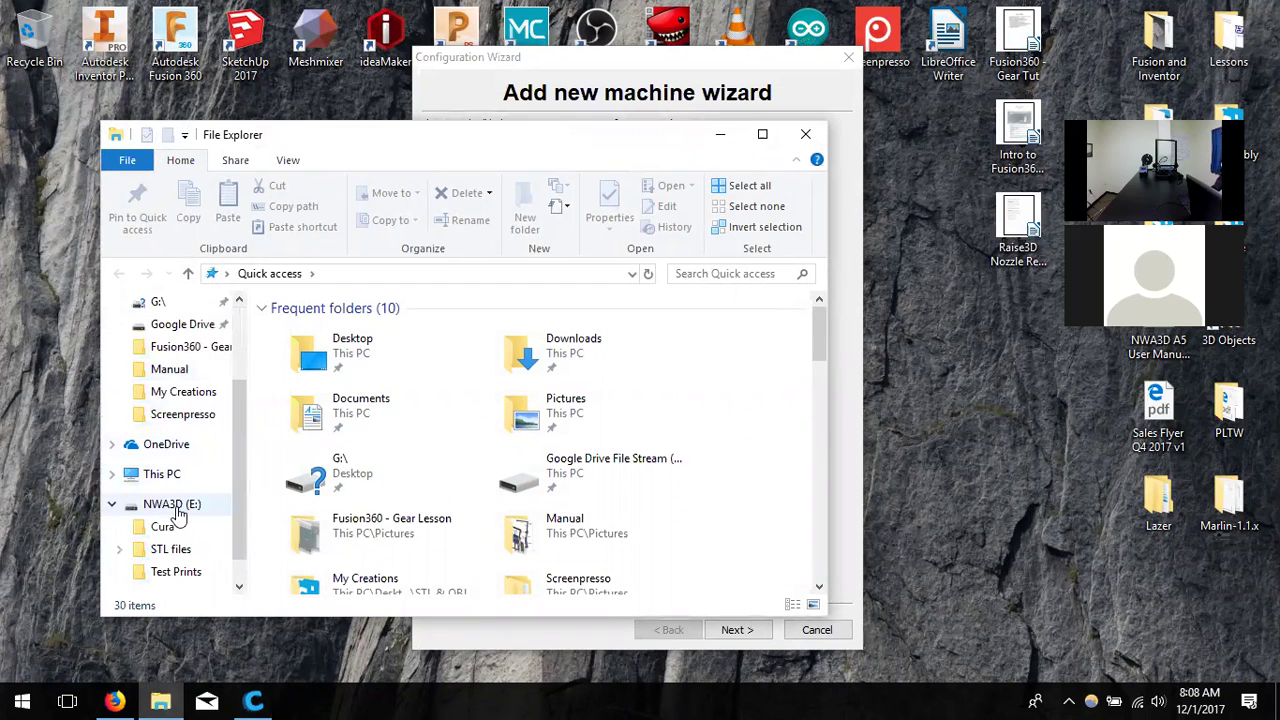
{"action": "double_click", "coordinate": [298, 330]}
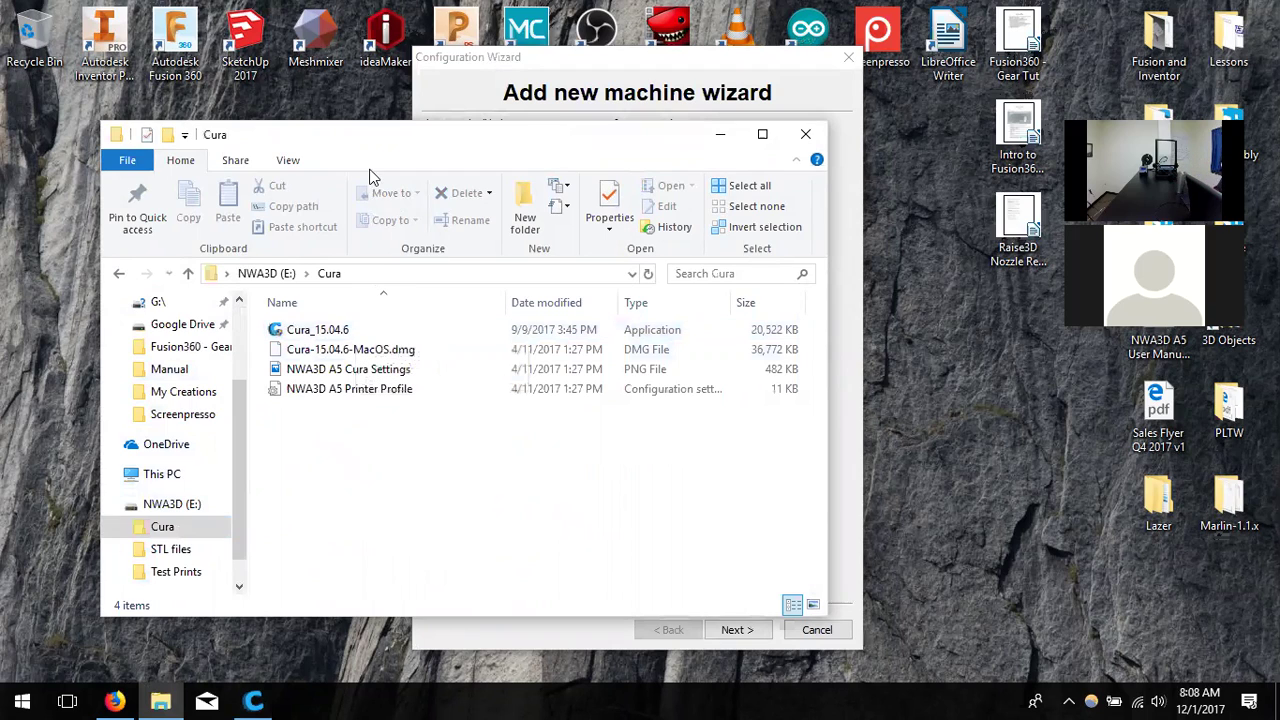
Return to the Configuration Wizard and advance from its introduction to the machine selection page
{"action": "left_click", "coordinate": [443, 82]}
{"action": "left_click", "coordinate": [735, 632]}
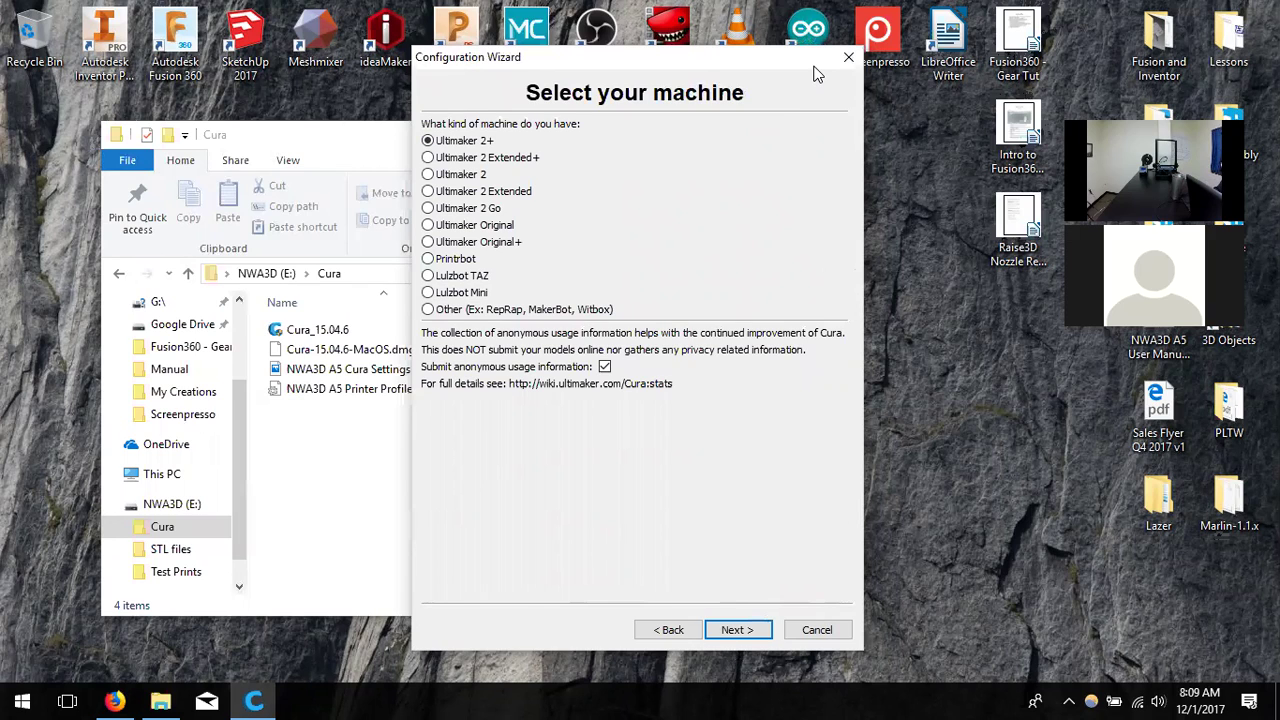
{"action": "left_click_drag", "start_coordinate": [813, 67], "coordinate": [813, 93]}
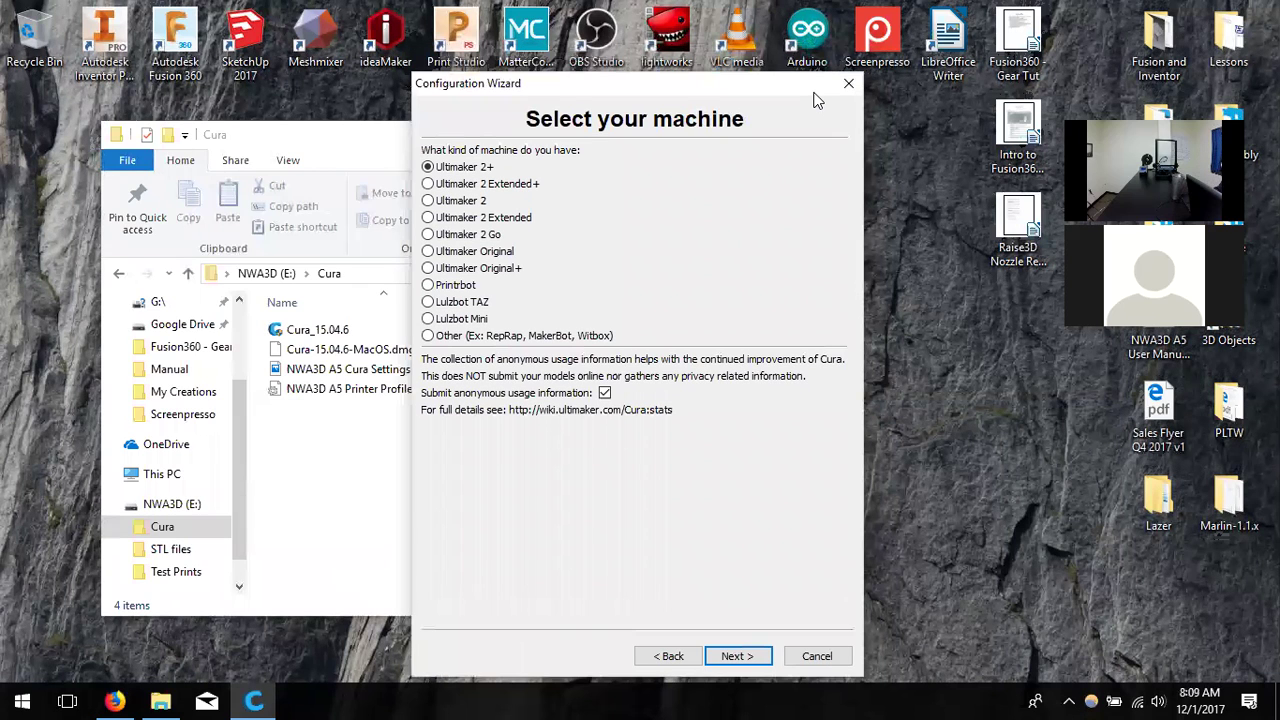
Search for and launch the newer Ultimaker Cura, look at its main window, and close it to return to the wizard
{"action": "left_click", "coordinate": [4, 692]}
{"action": "type", "text": "Cura"}
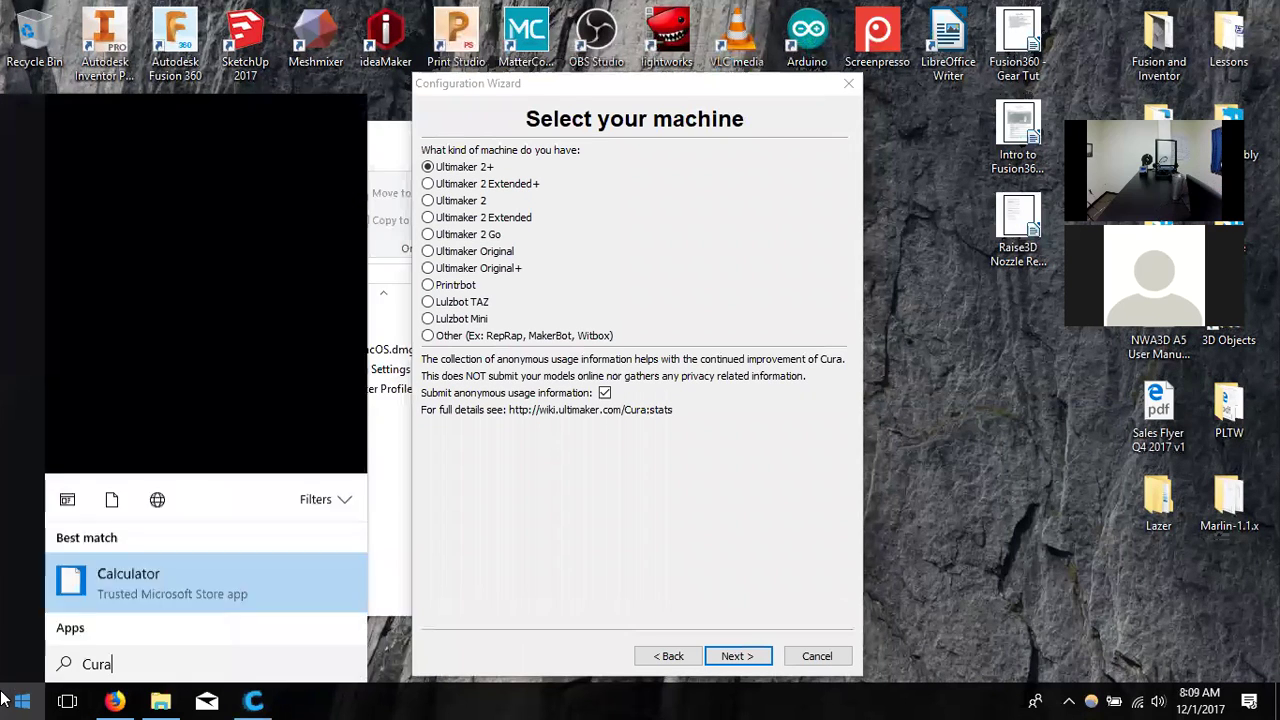
{"action": "left_click", "coordinate": [184, 291]}
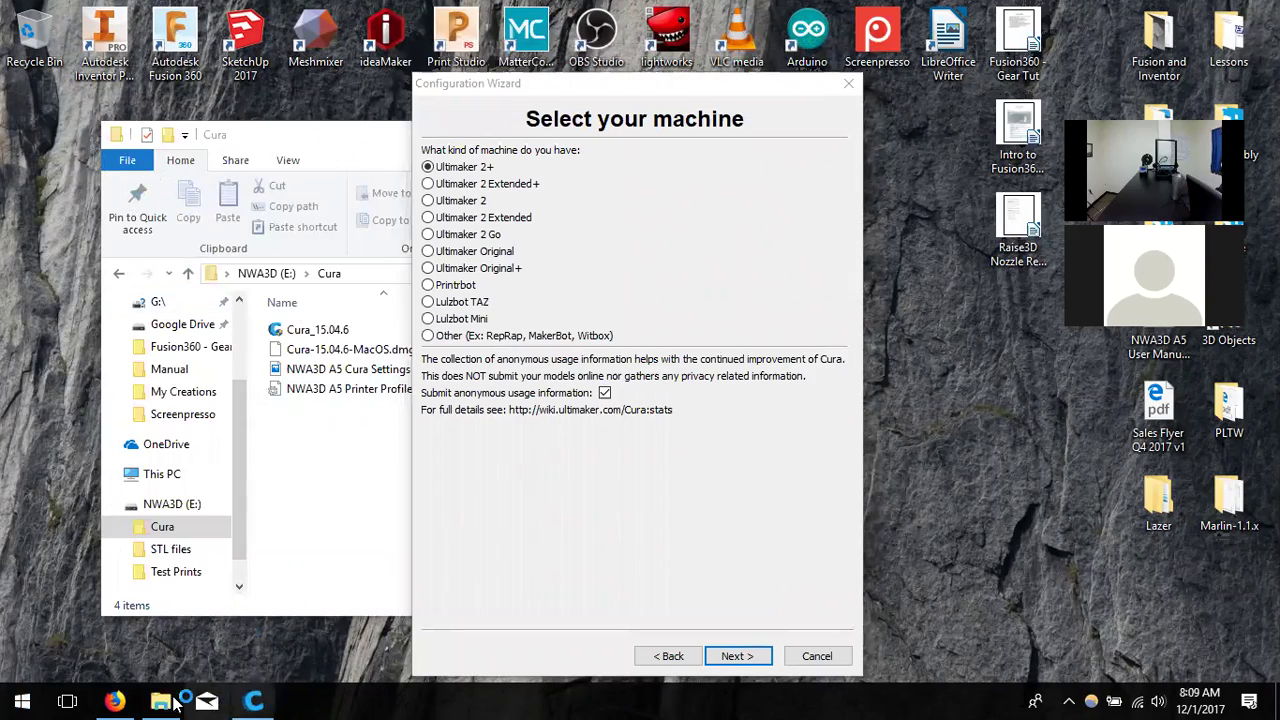
{"action": "left_click", "coordinate": [131, 698]}
{"action": "left_click", "coordinate": [132, 698]}
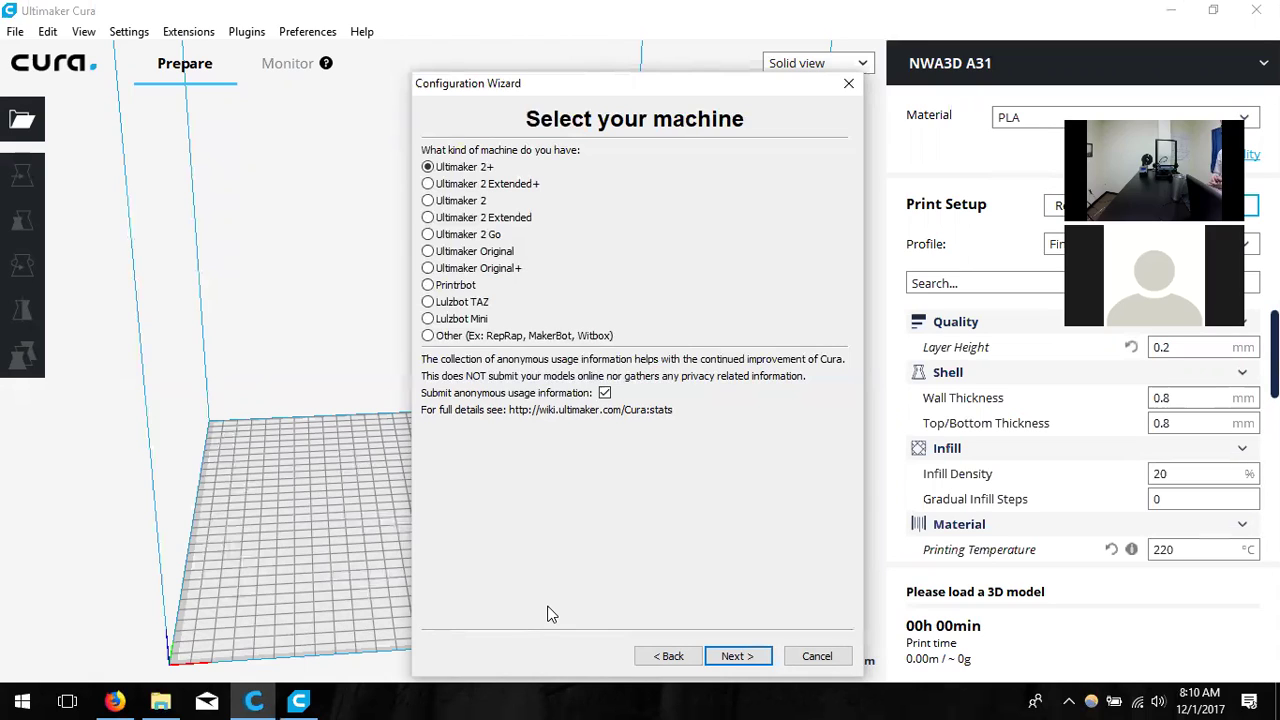
{"action": "left_click", "coordinate": [1256, 10]}
{"action": "left_click", "coordinate": [656, 103]}
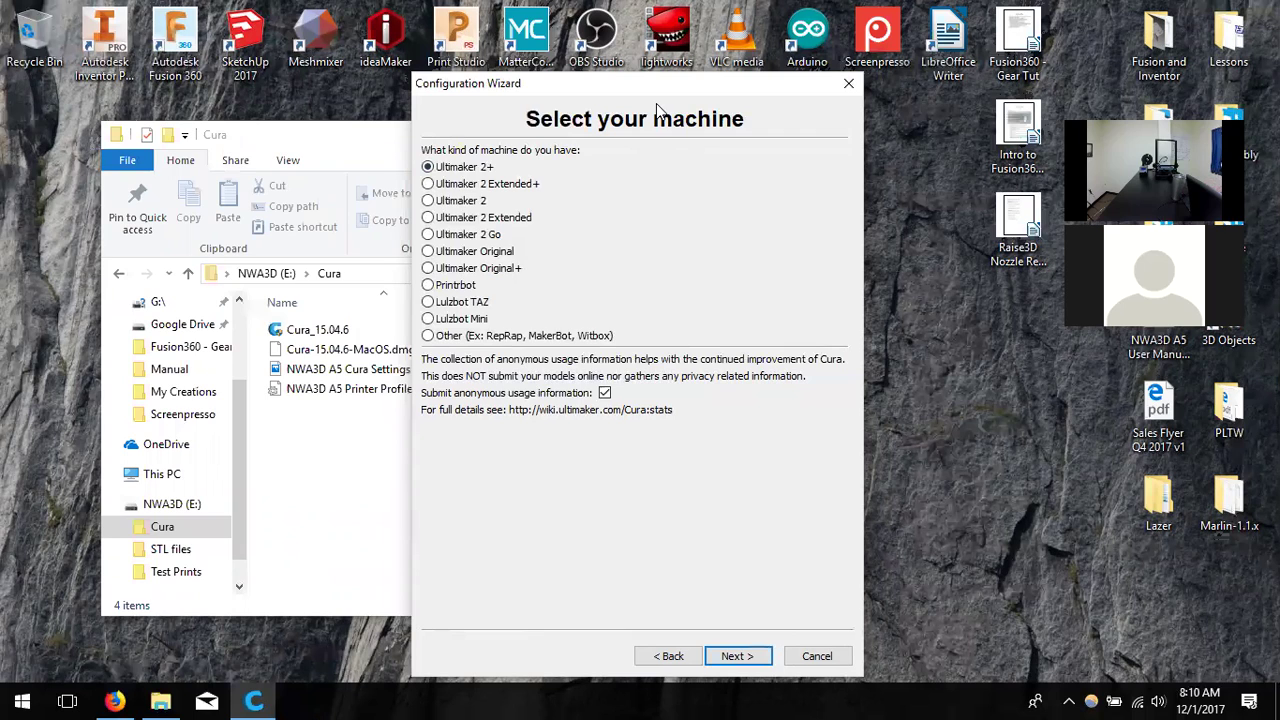
Choose Other as the machine type, select the predefined Mendel profile, and finish the new machine wizard
{"action": "left_click", "coordinate": [535, 340]}
{"action": "left_click", "coordinate": [736, 656]}
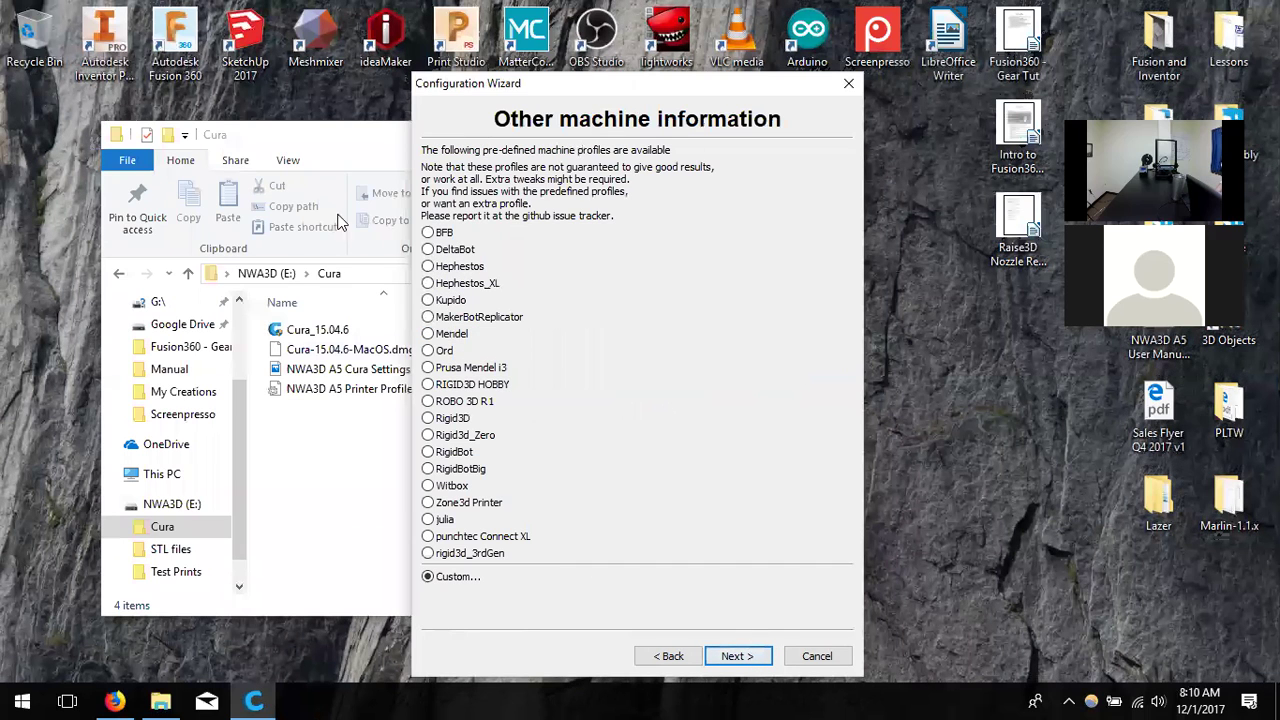
{"action": "left_click", "coordinate": [452, 336]}
{"action": "left_click", "coordinate": [740, 656]}
{"action": "left_click", "coordinate": [758, 656]}
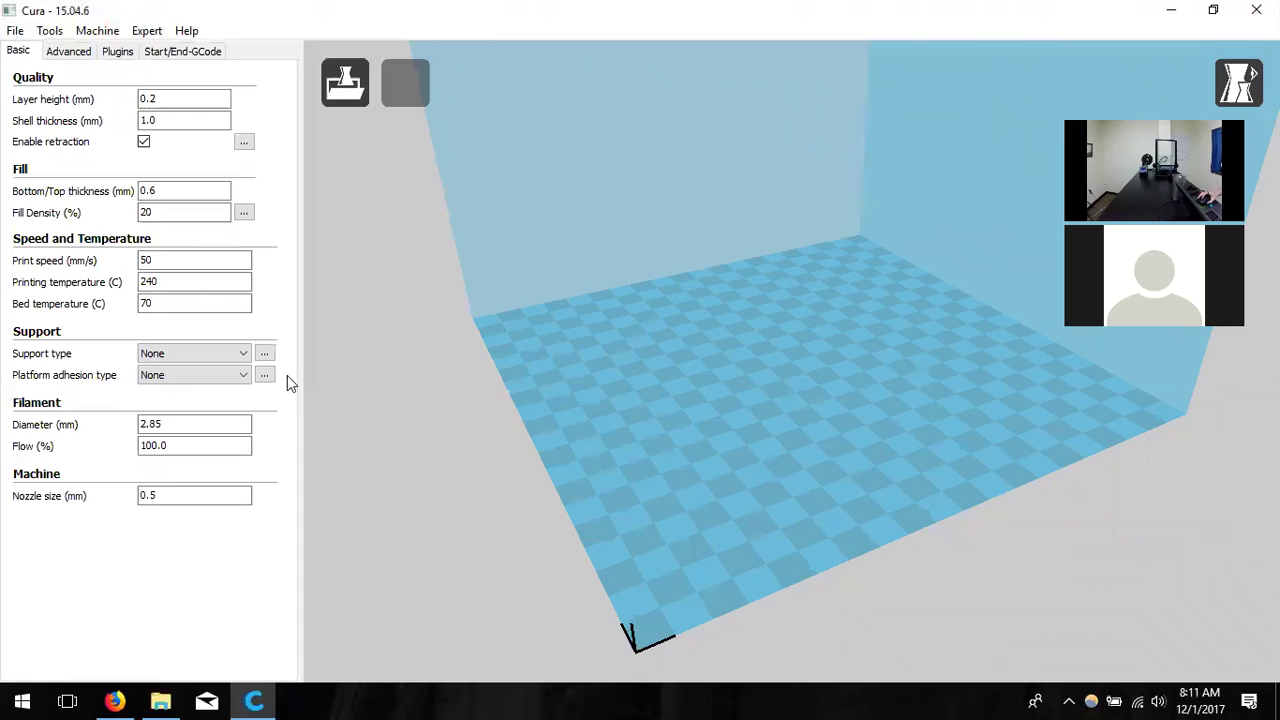
In the Mendel machine's settings, set the maximum width to 300 mm, depth to 300 mm and height to 400 mm
{"action": "left_click", "coordinate": [100, 31]}
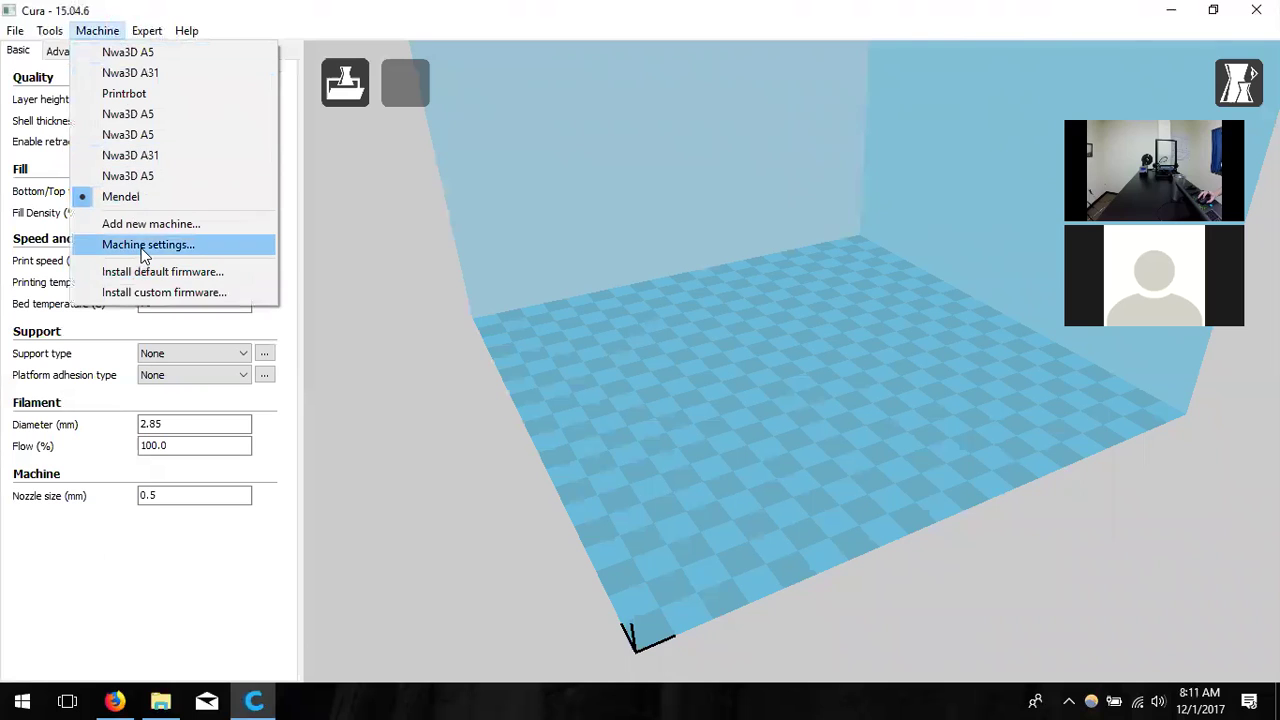
{"action": "left_click", "coordinate": [145, 250]}
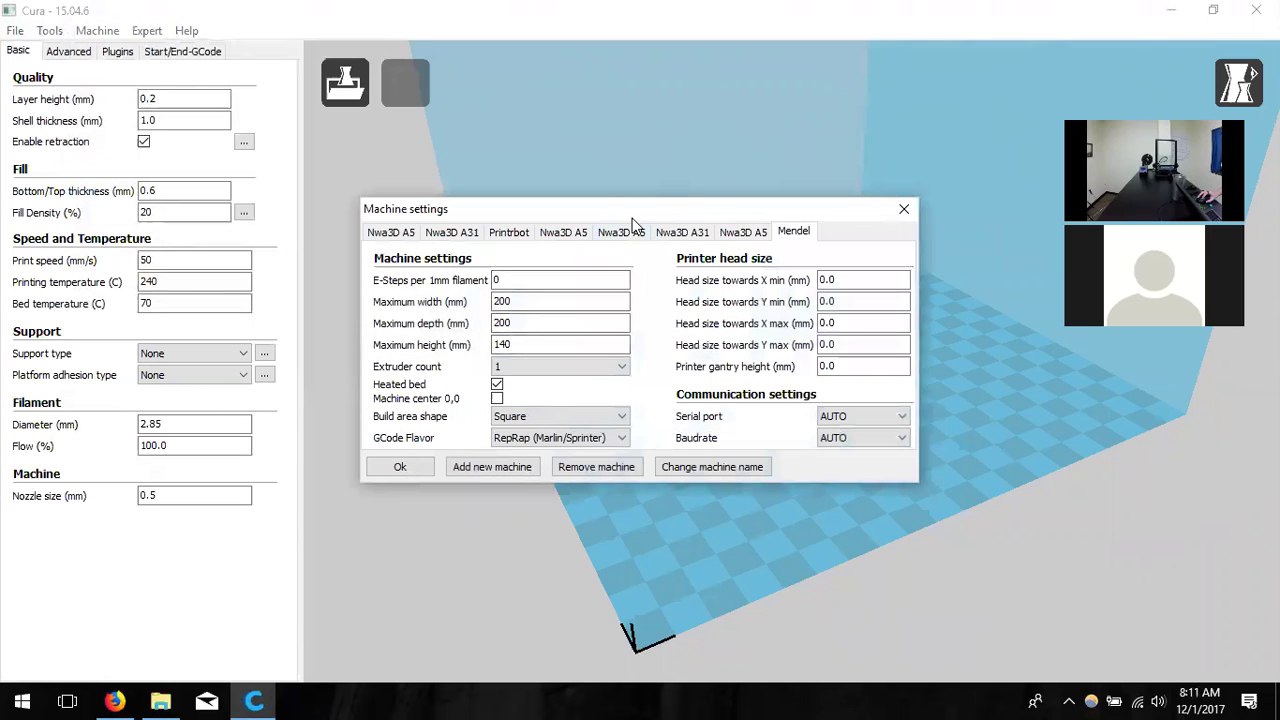
{"action": "left_click", "coordinate": [558, 302]}
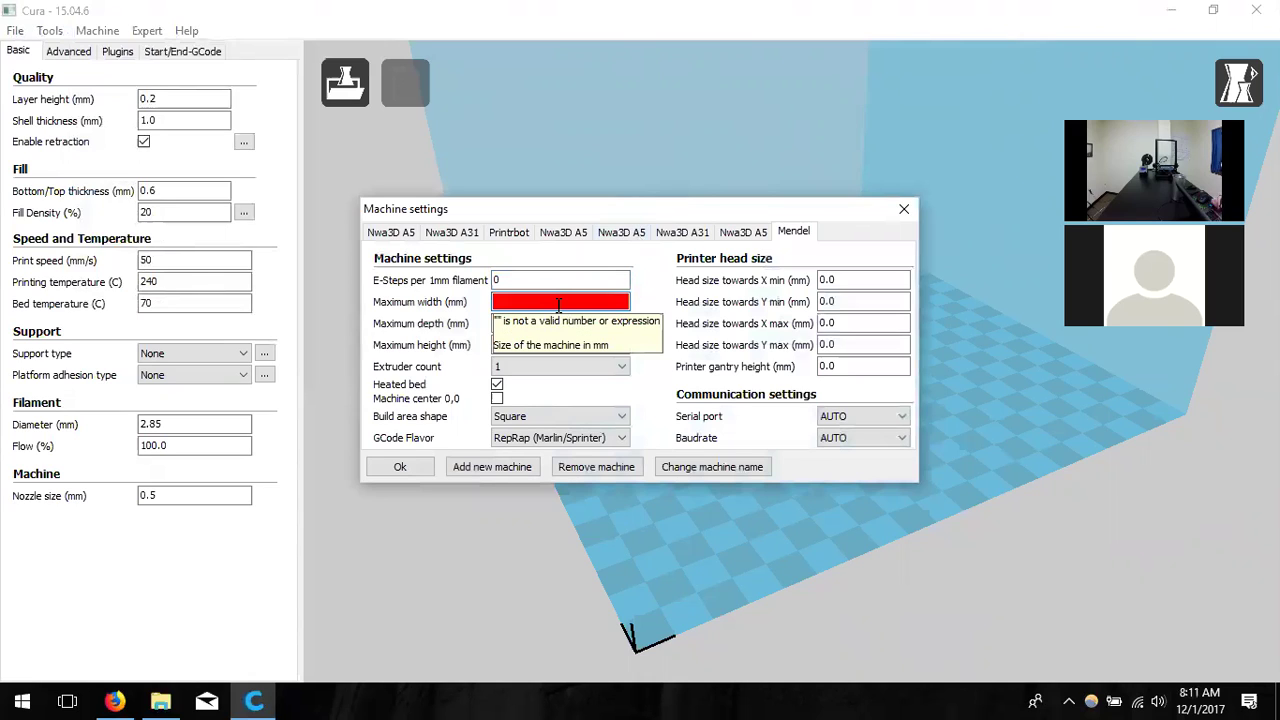
{"action": "type", "text": "300"}
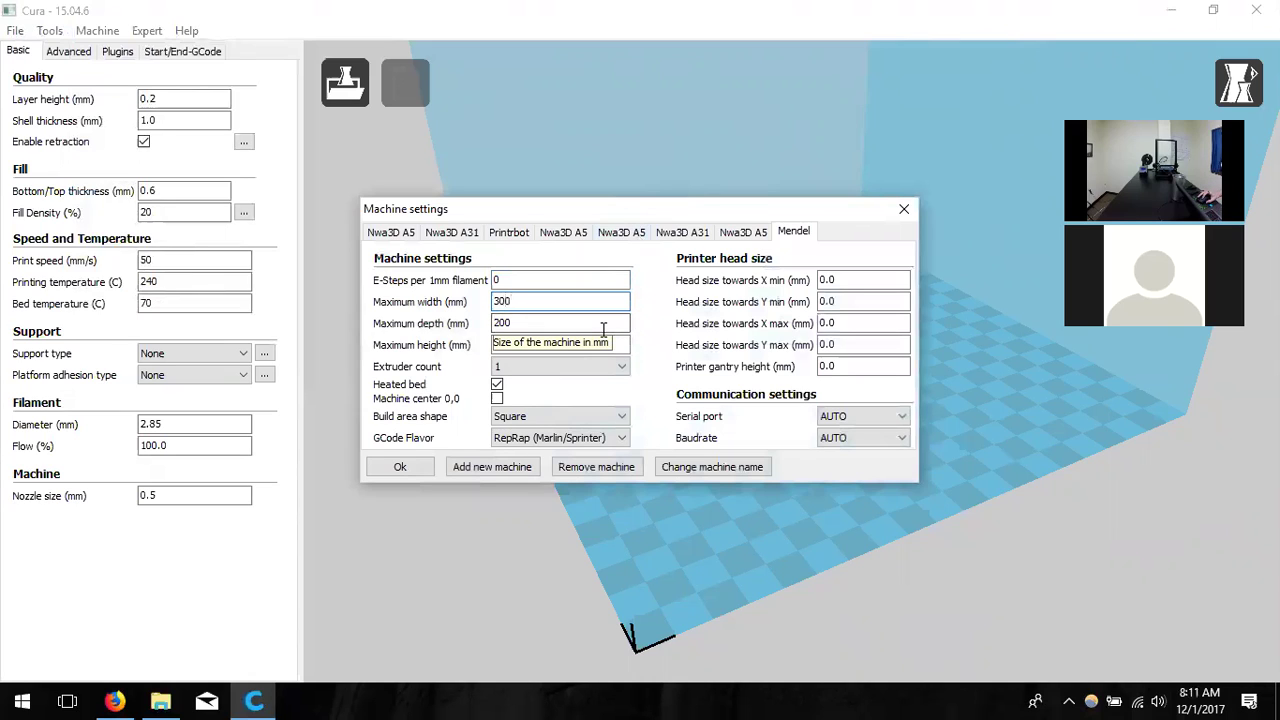
{"action": "double_click", "coordinate": [603, 329]}
{"action": "type", "text": "300"}
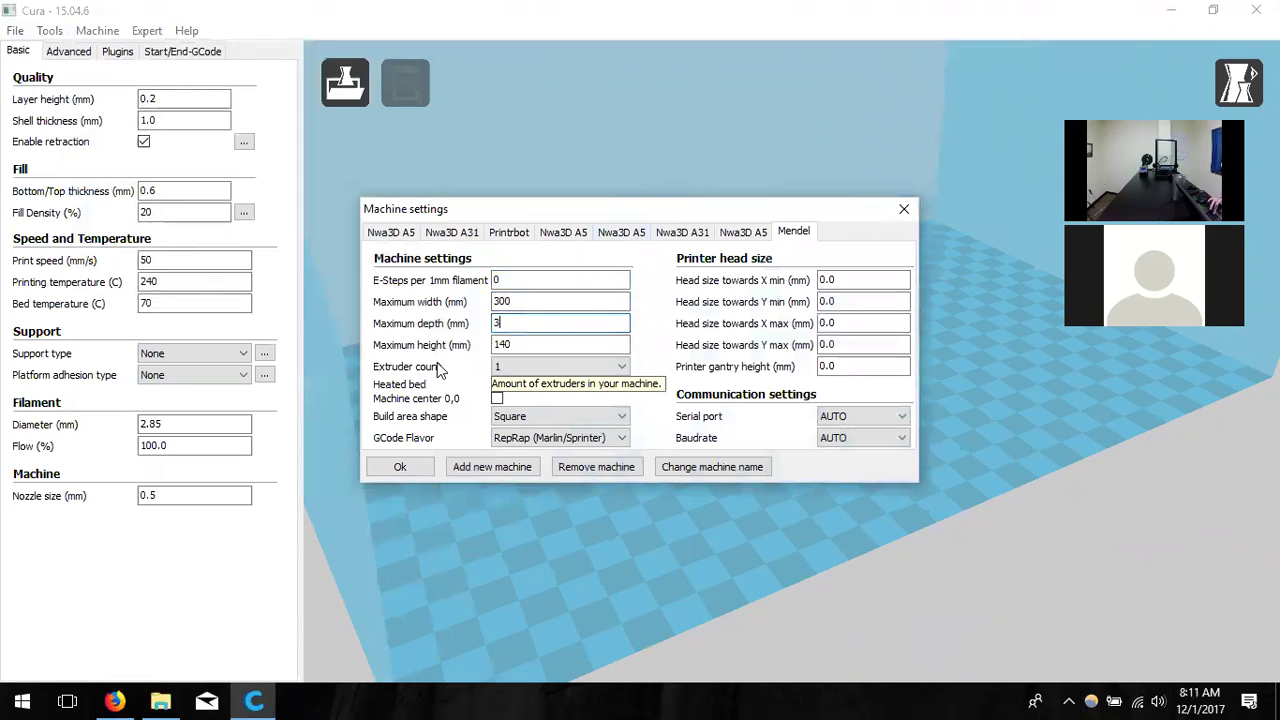
{"action": "double_click", "coordinate": [534, 341]}
{"action": "type", "text": "400"}
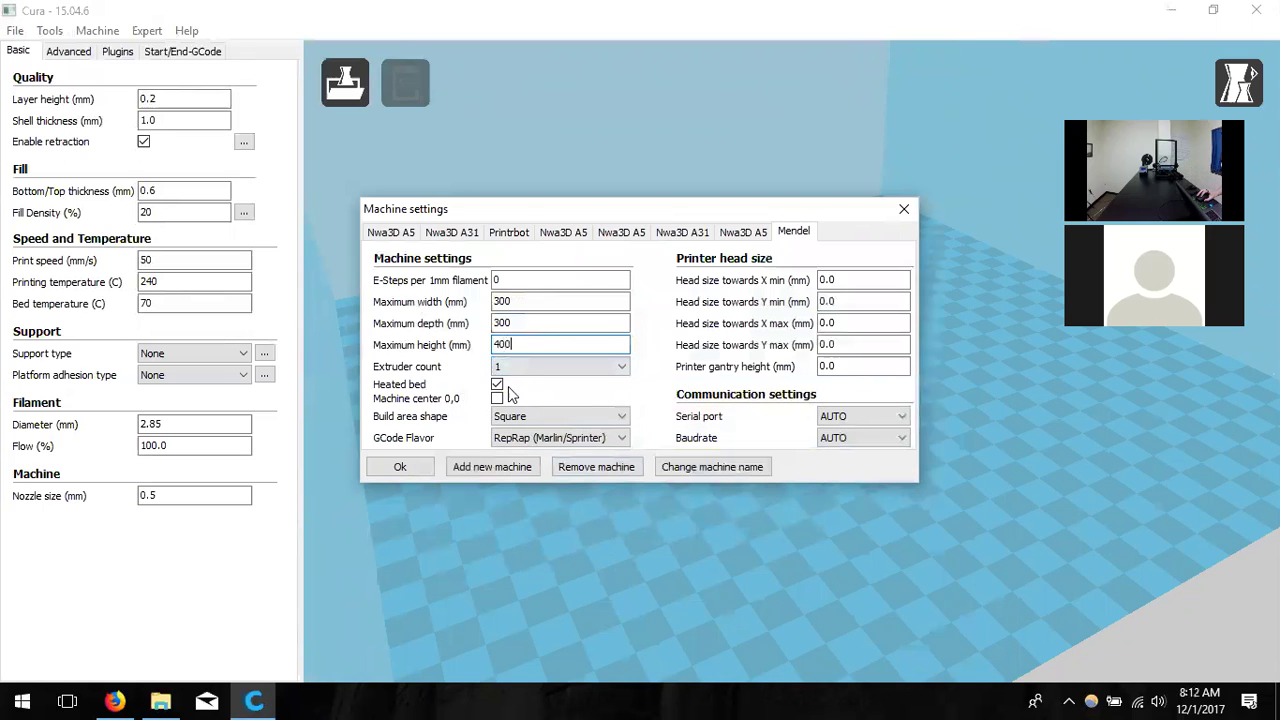
Rename the Mendel machine as A31 and accept the machine settings
{"action": "left_click", "coordinate": [694, 469]}
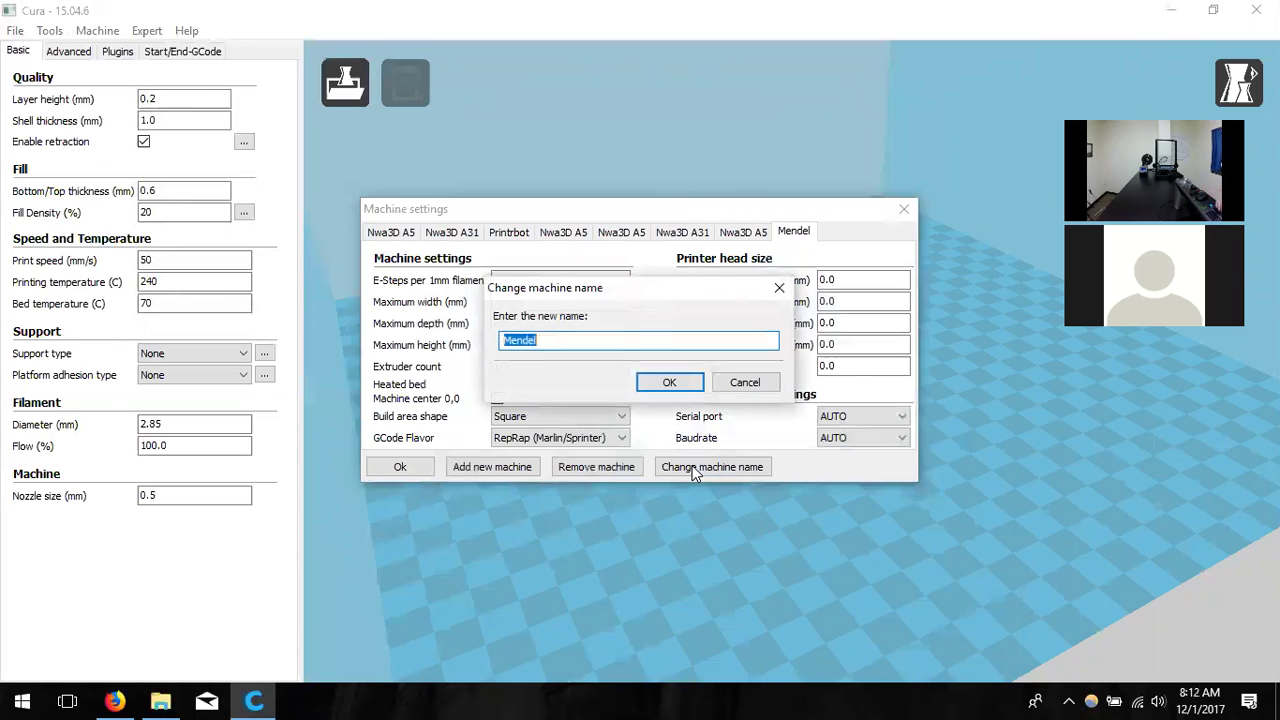
{"action": "key", "text": "BackSpace"}
{"action": "type", "text": "A31"}
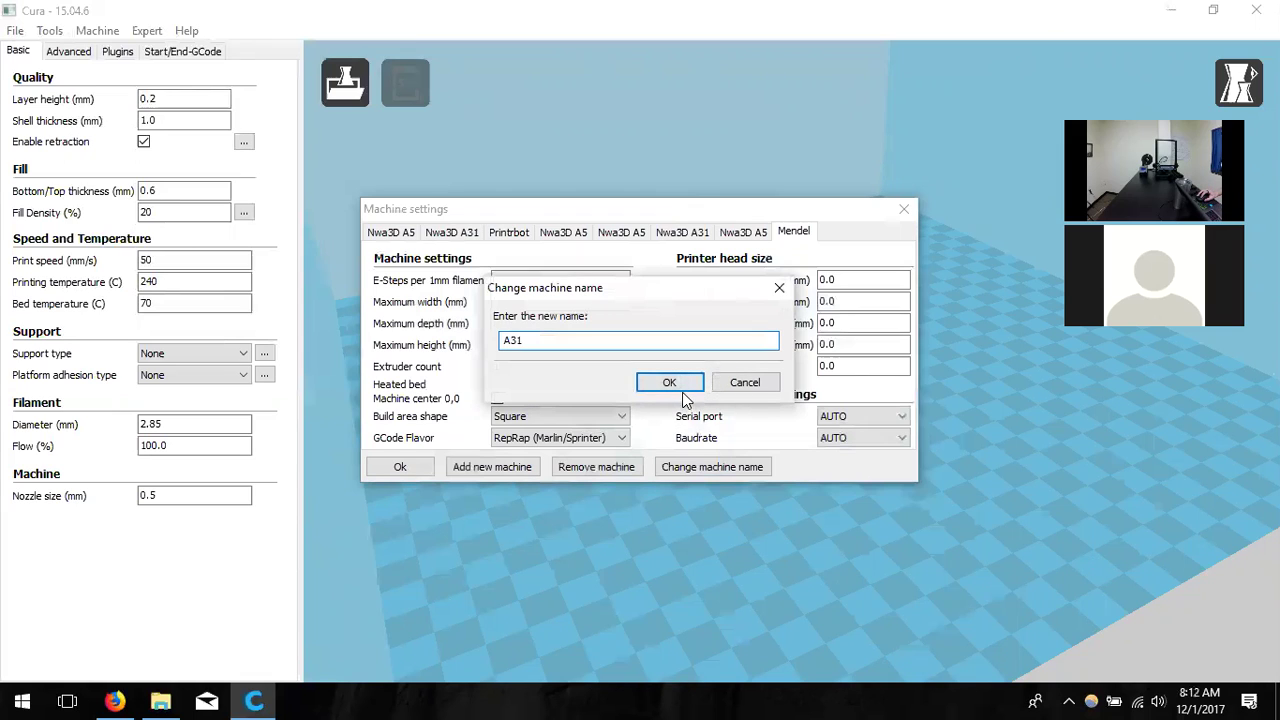
{"action": "left_click", "coordinate": [682, 389]}
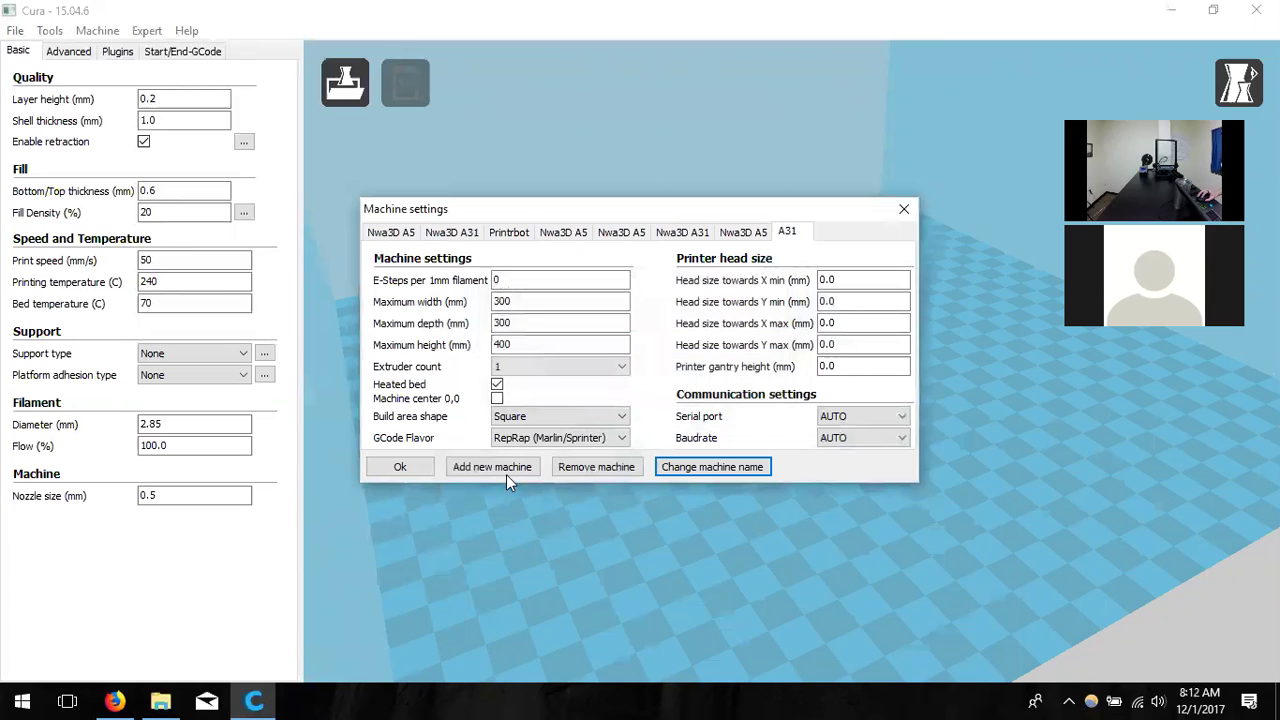
{"action": "left_click", "coordinate": [418, 471]}
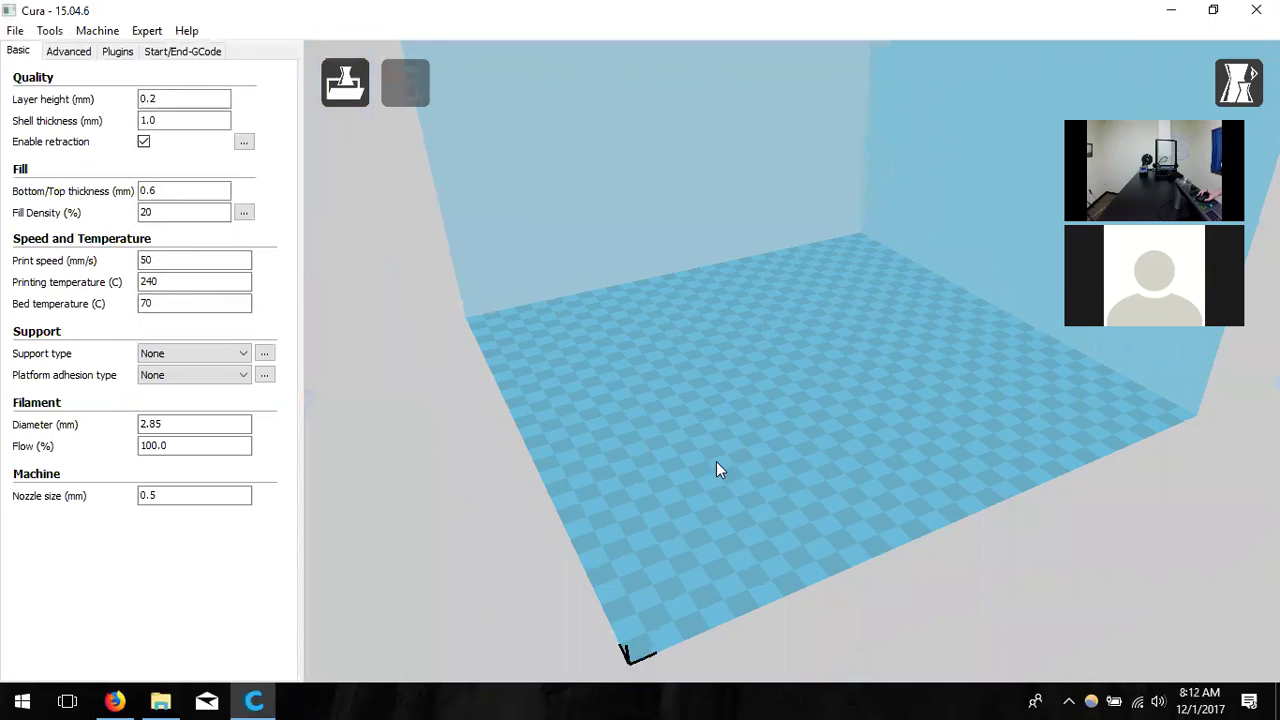
Reopen the machine settings, rename the A31 machine as "A31 0.6 Nozzle", and accept the change
{"action": "right_click_drag", "start_coordinate": [716, 461], "coordinate": [744, 427]}
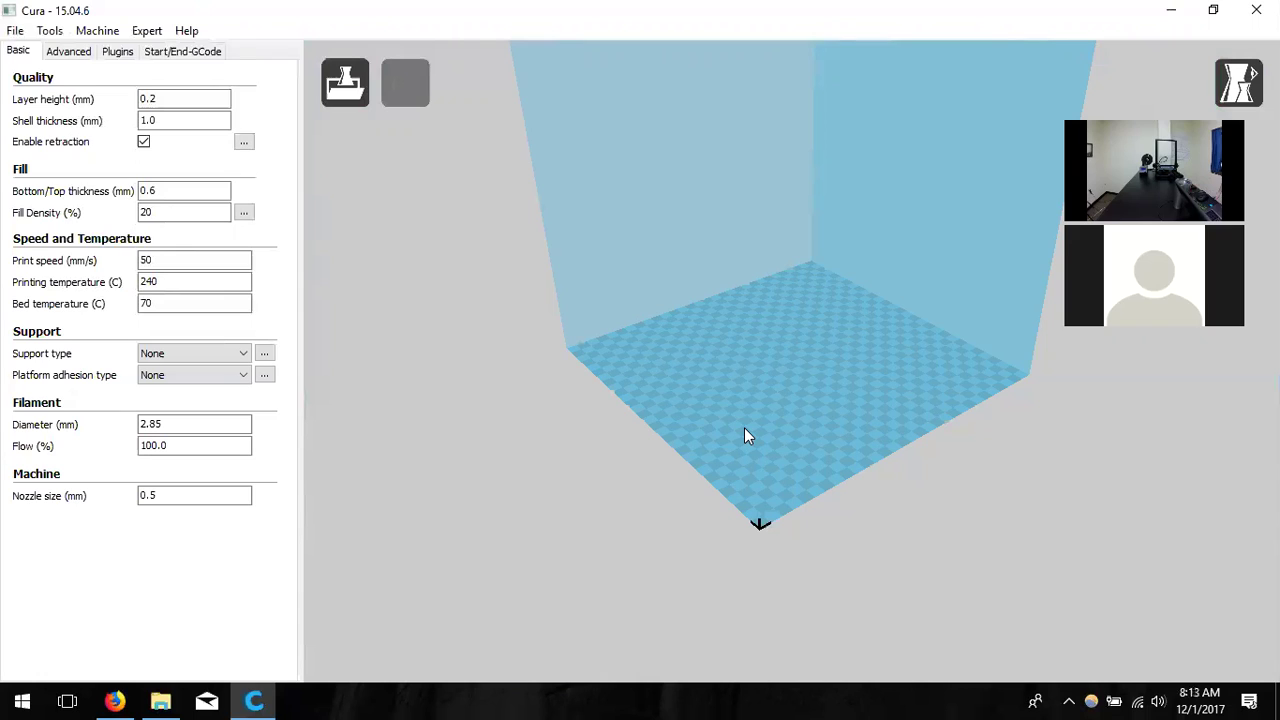
{"action": "left_click", "coordinate": [104, 37]}
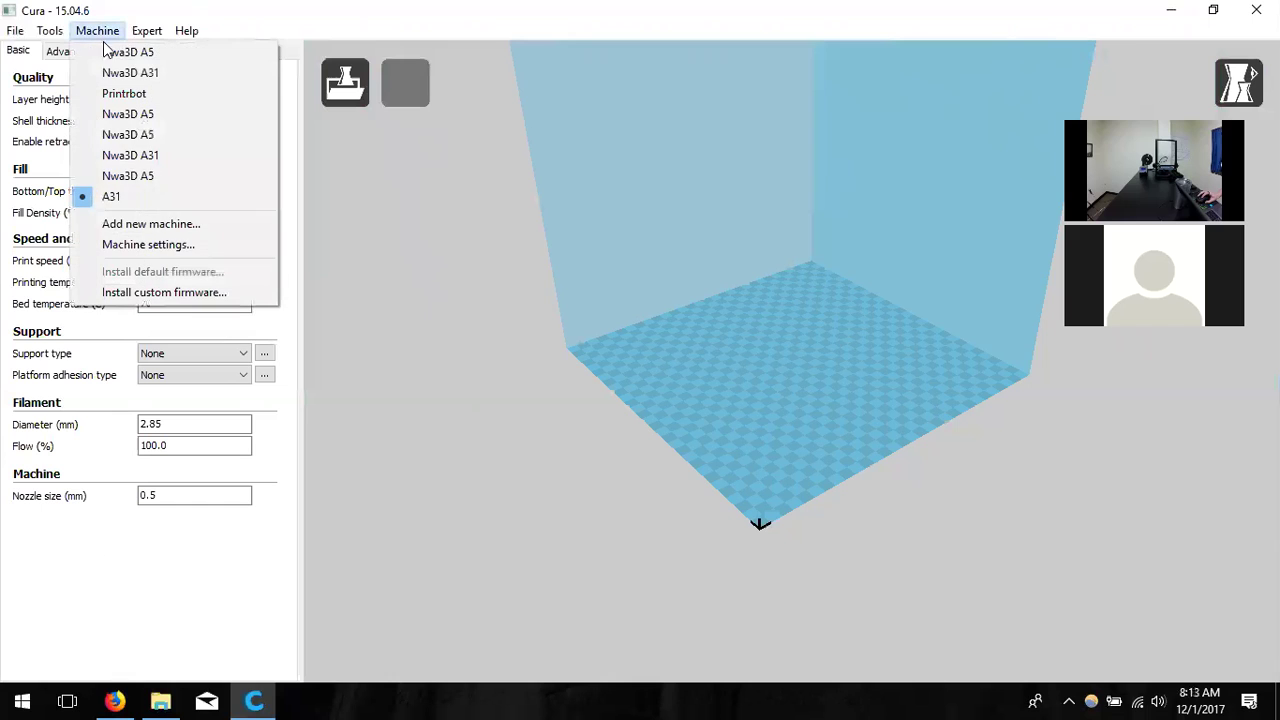
{"action": "left_click", "coordinate": [143, 244]}
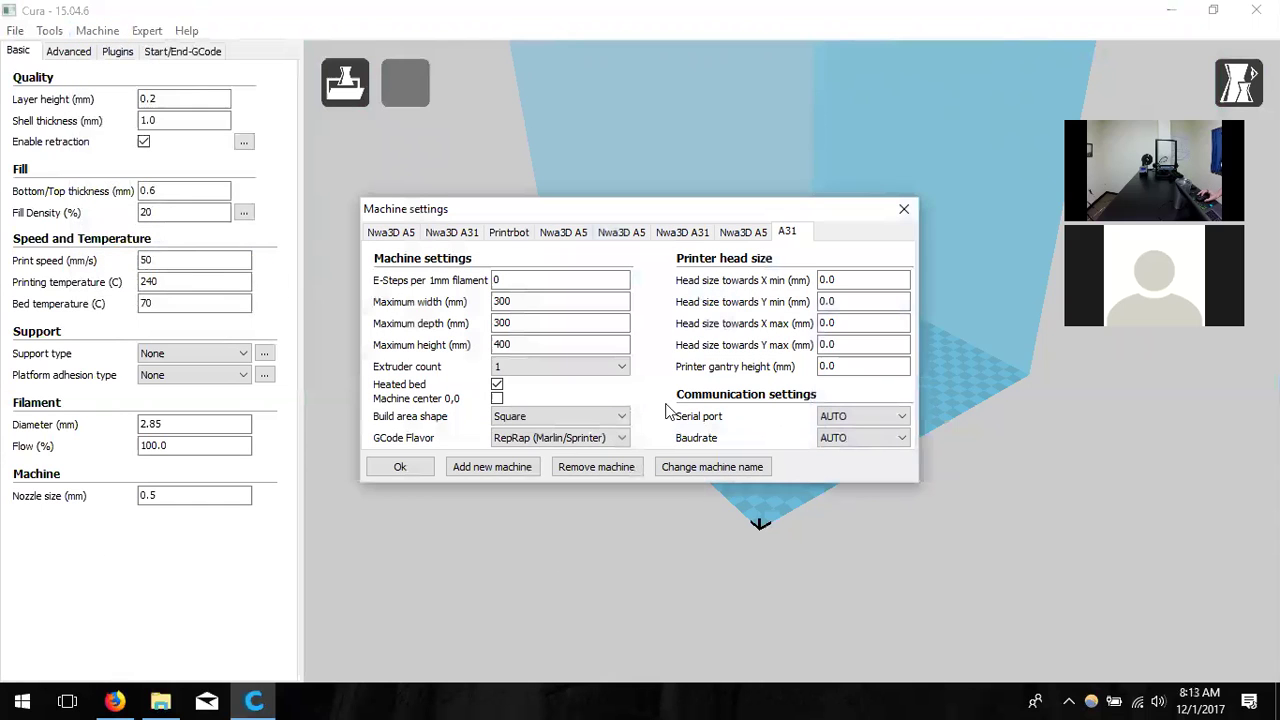
{"action": "left_click", "coordinate": [680, 470]}
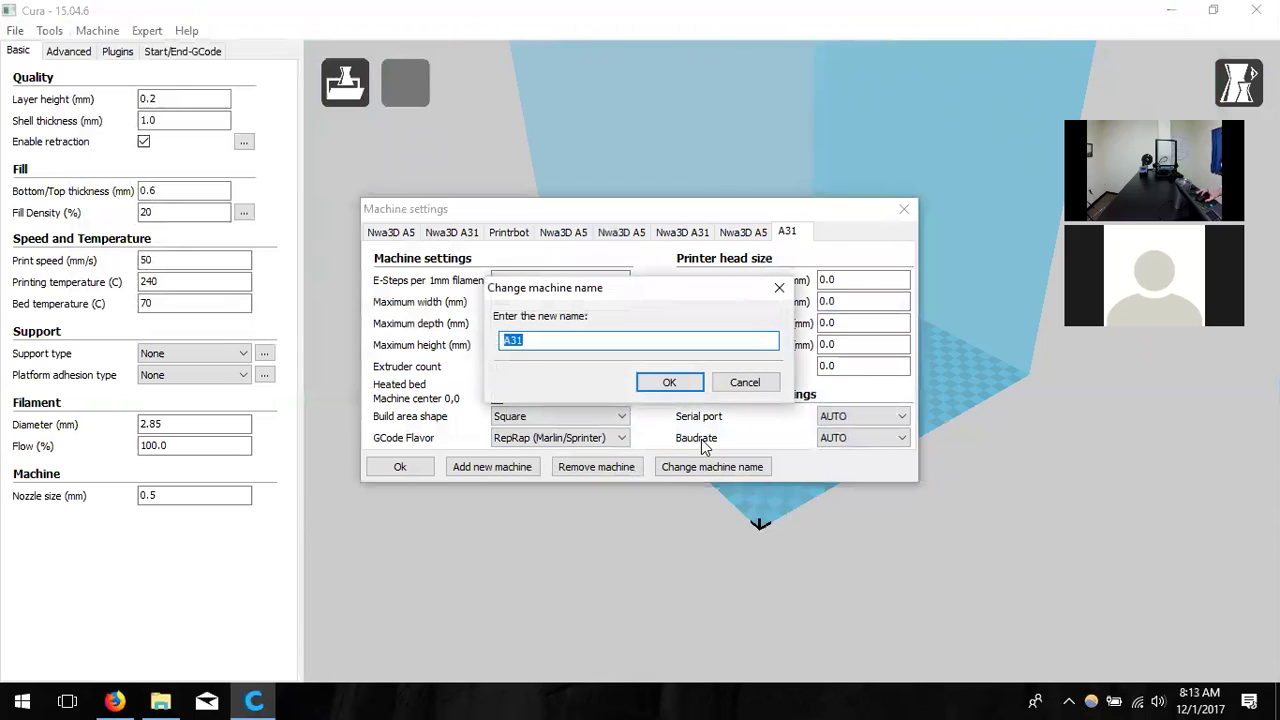
{"action": "key", "text": "End"}
{"action": "type", "text": "0.6 Nozzle"}
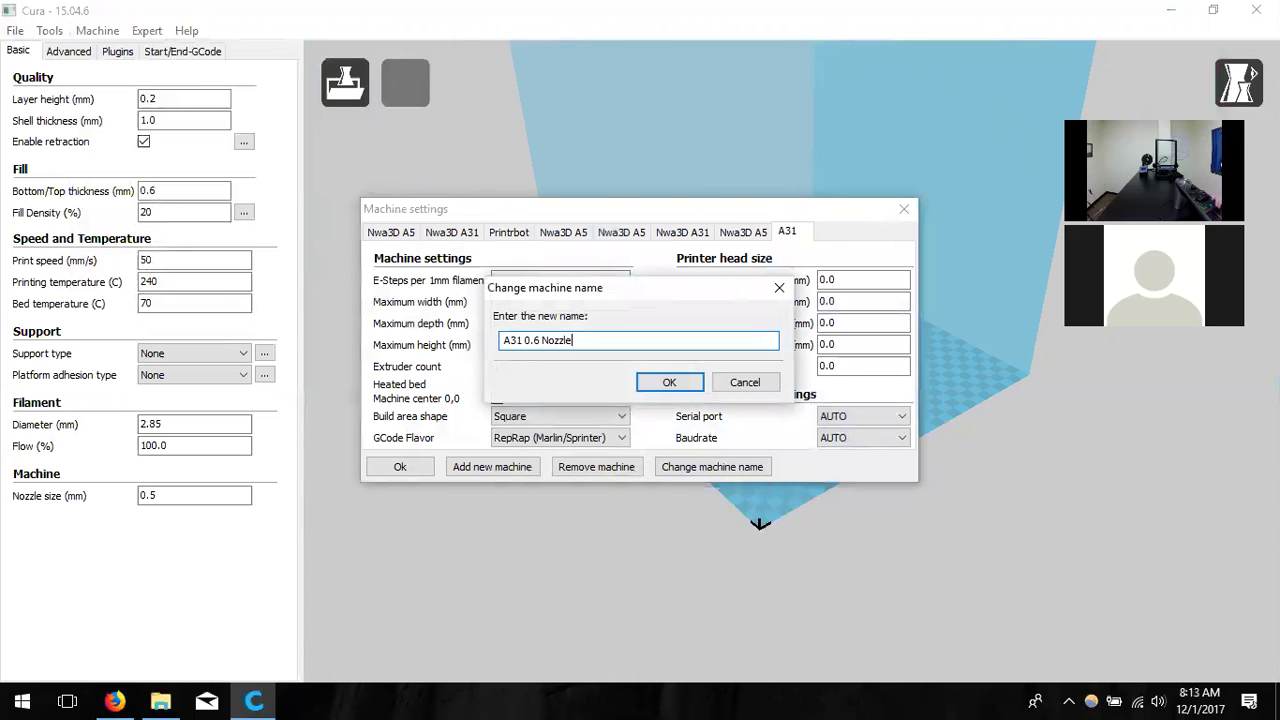
{"action": "left_click", "coordinate": [684, 391]}
{"action": "left_click", "coordinate": [398, 480]}
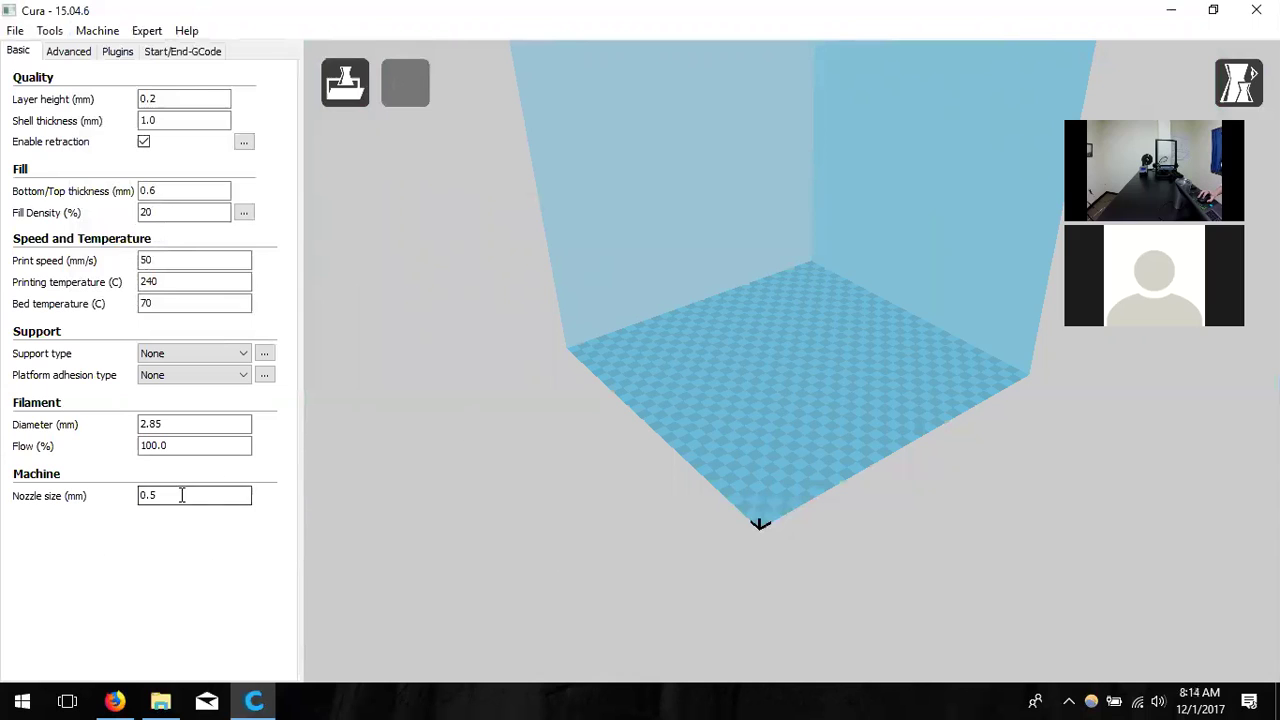
Set the nozzle size to 0.6 mm and the shell thickness to 1.2 mm
{"action": "left_click", "coordinate": [228, 496]}
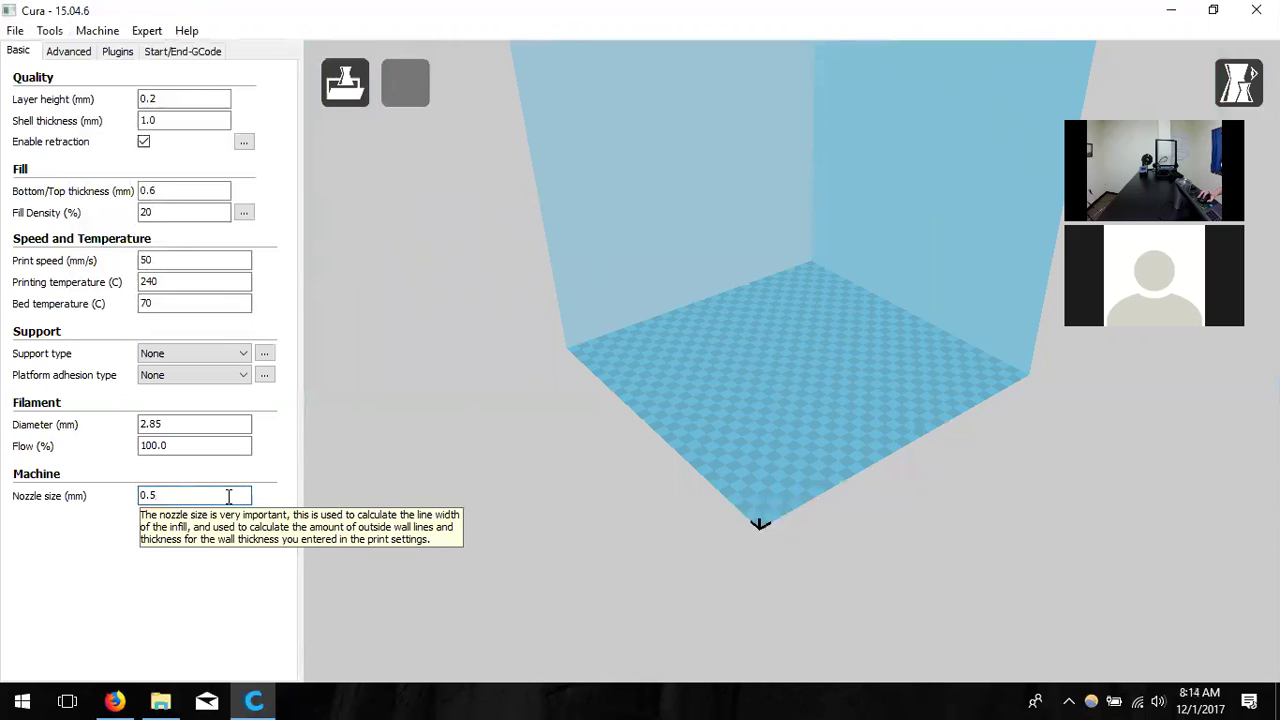
{"action": "key", "text": "BackSpace"}
{"action": "type", "text": "6"}
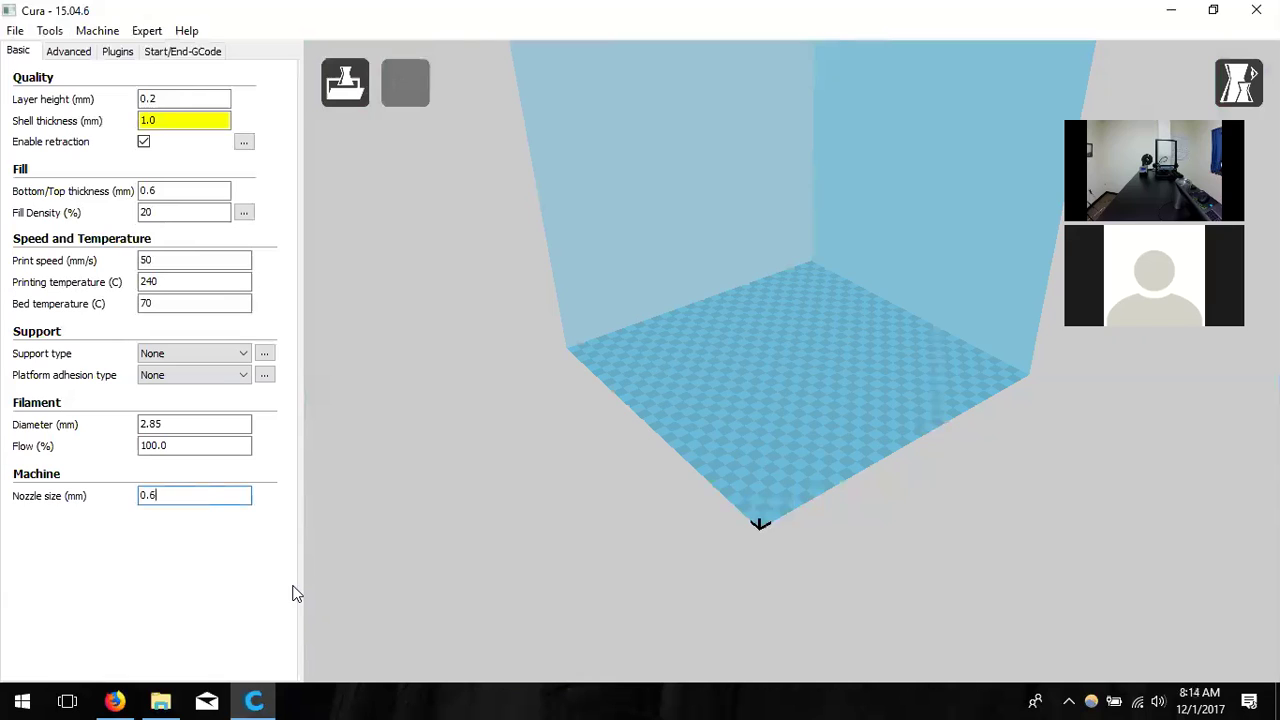
{"action": "left_click", "coordinate": [176, 118]}
{"action": "key", "text": "BackSpace"}
{"action": "type", "text": "2"}
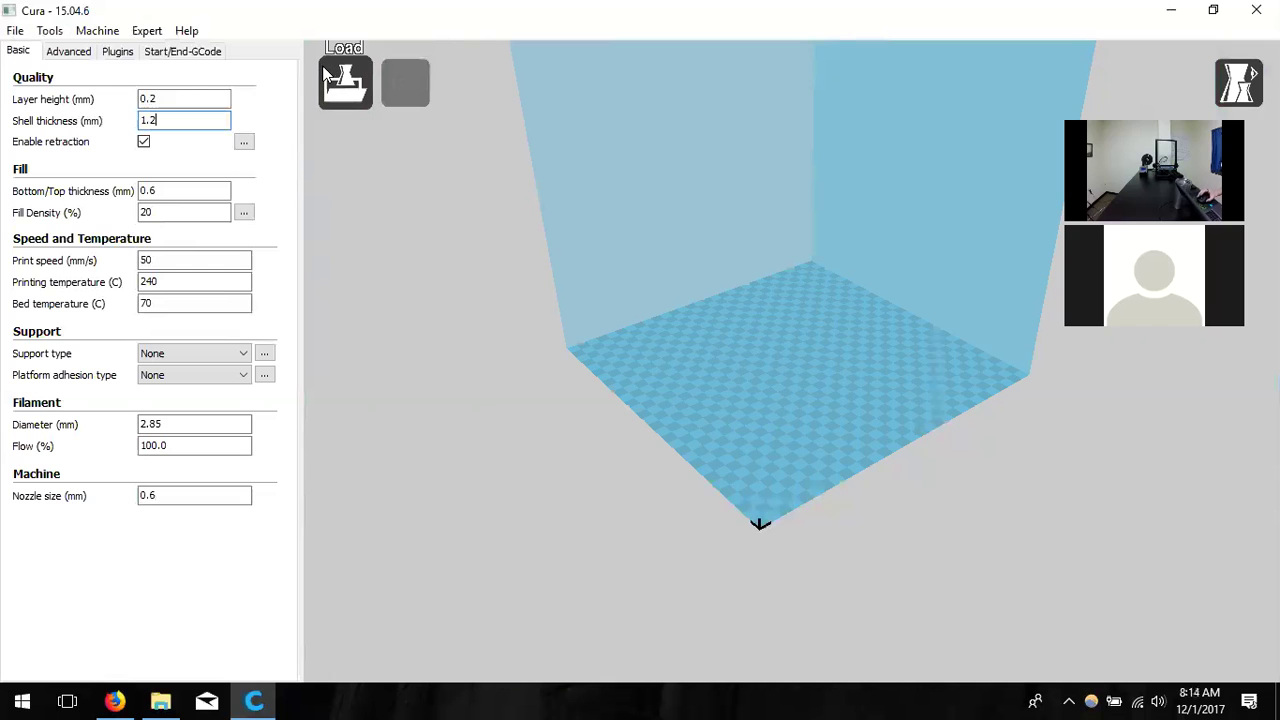
Add a new machine of the Other type using the predefined Mendel profile
{"action": "left_click", "coordinate": [100, 31]}
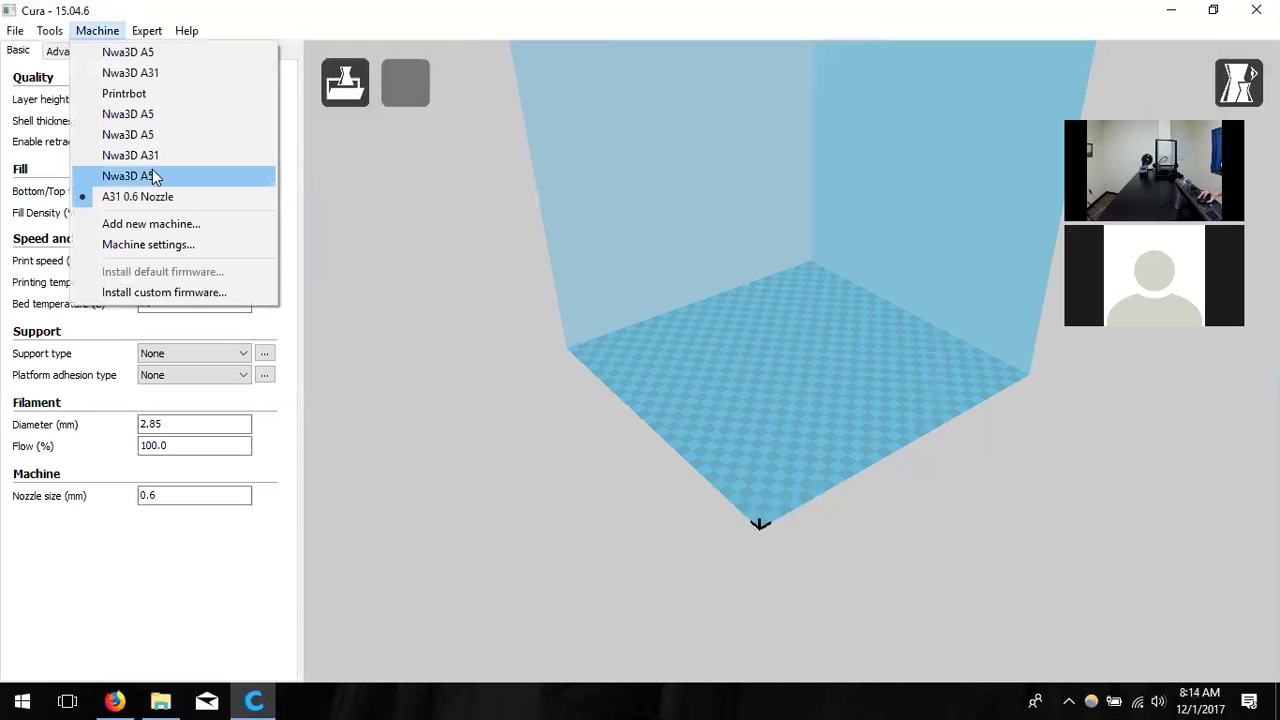
{"action": "left_click", "coordinate": [147, 224]}
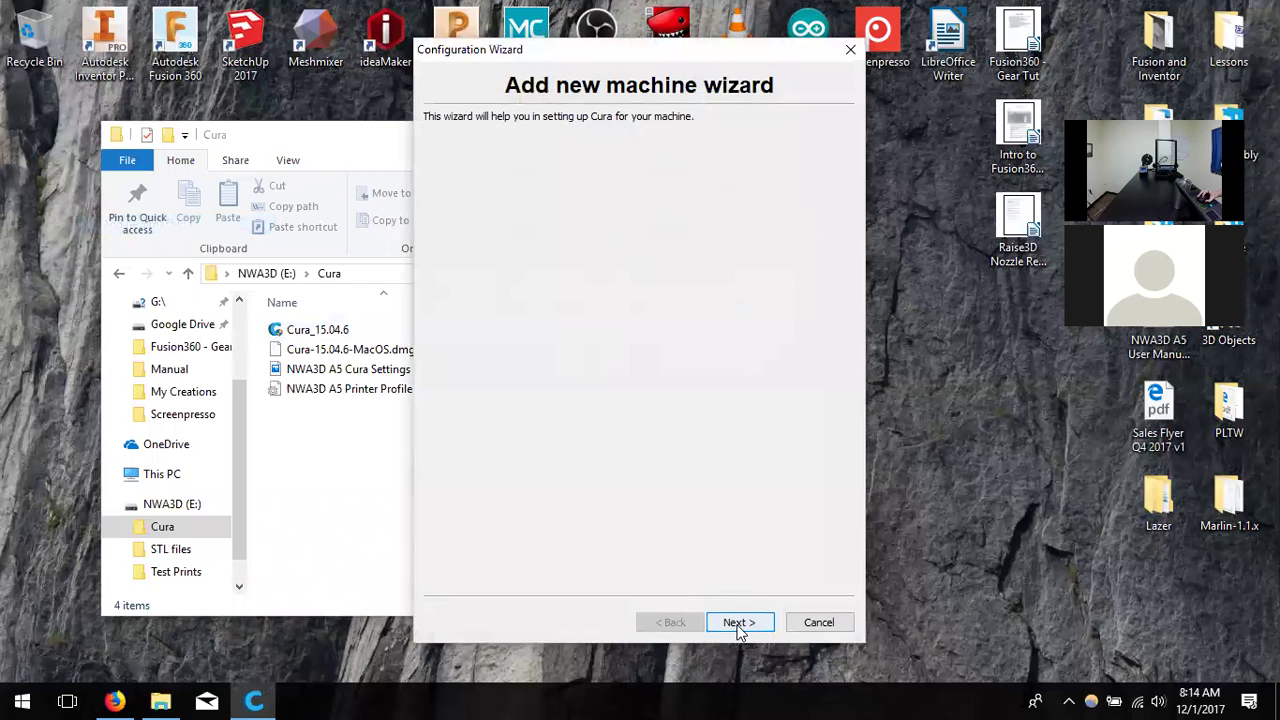
{"action": "left_click", "coordinate": [738, 622]}
{"action": "left_click", "coordinate": [505, 303]}
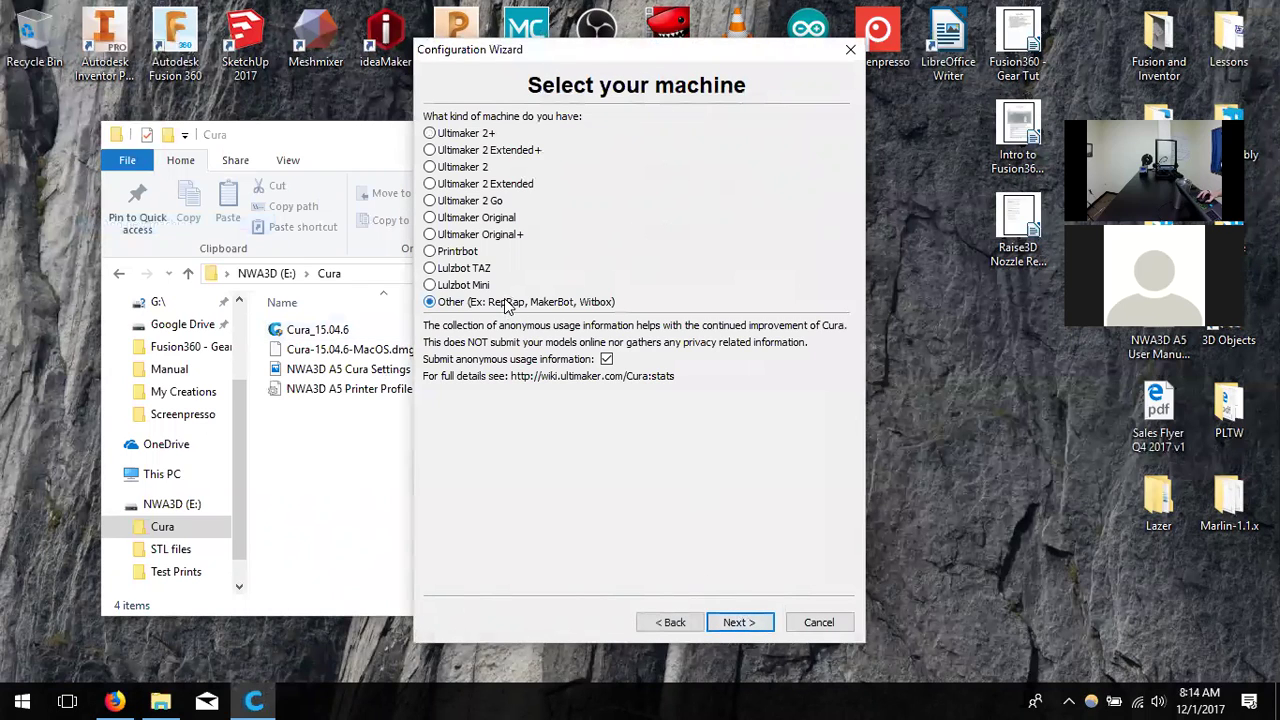
{"action": "left_click", "coordinate": [738, 622]}
{"action": "left_click", "coordinate": [462, 302]}
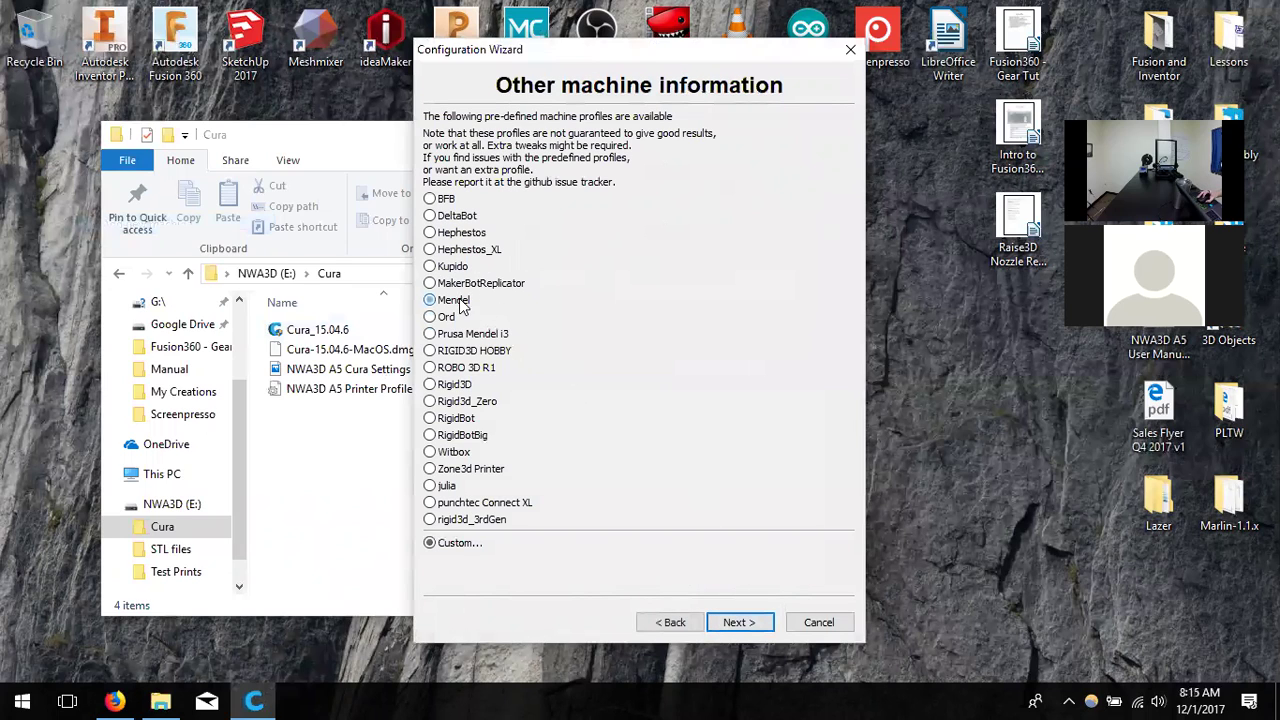
{"action": "left_click", "coordinate": [738, 622]}
{"action": "left_click", "coordinate": [746, 620]}
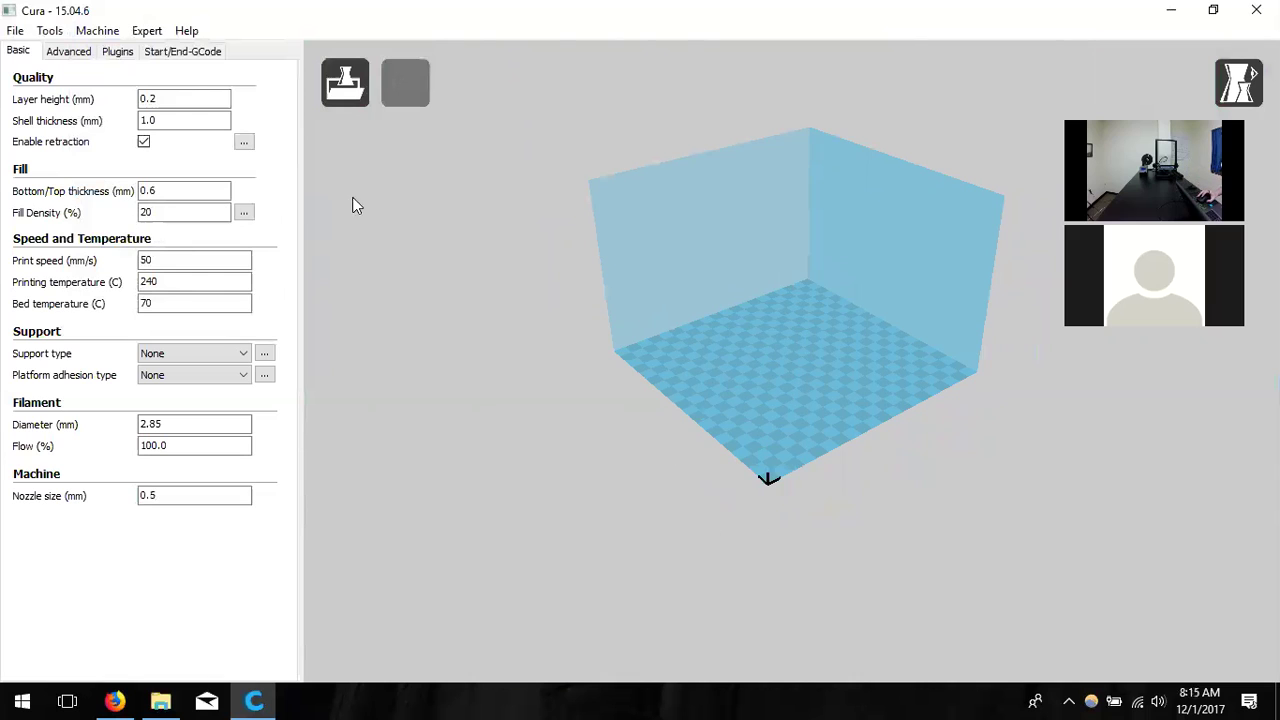
In the new Mendel machine's settings, set the maximum width and depth to 300 mm and the maximum height to 400 mm
{"action": "left_click", "coordinate": [98, 33]}
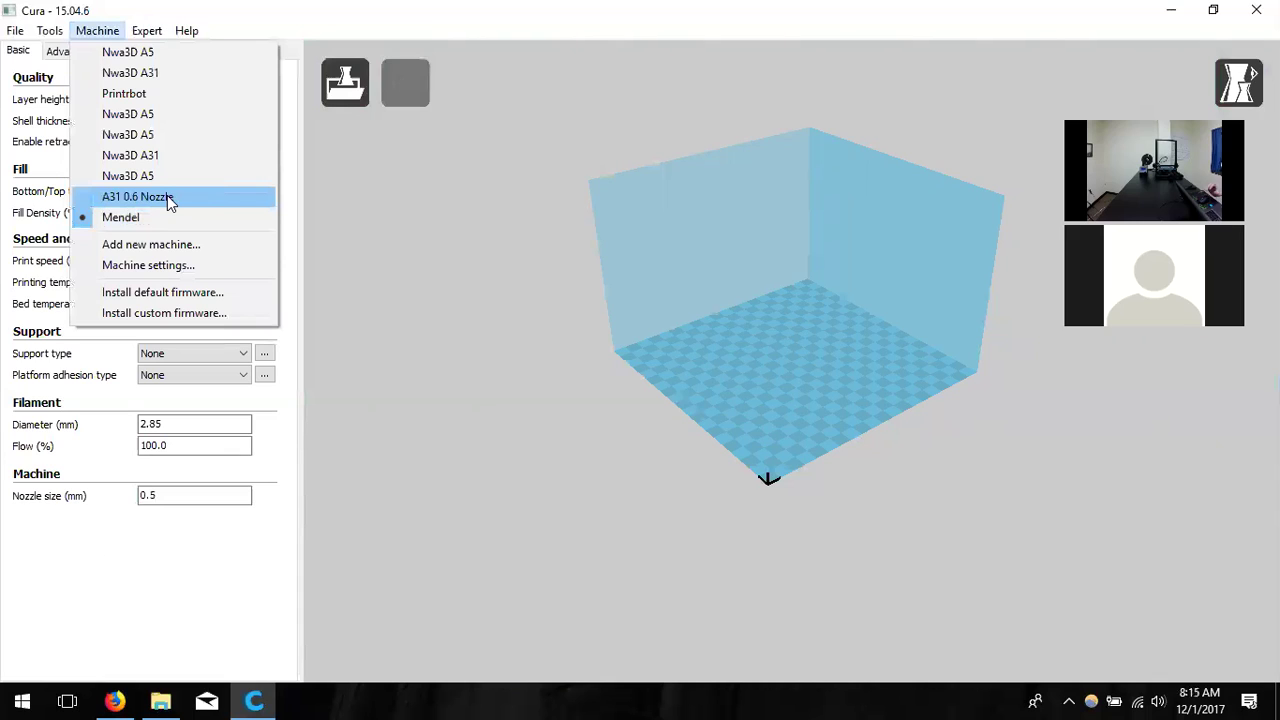
{"action": "left_click", "coordinate": [148, 265]}
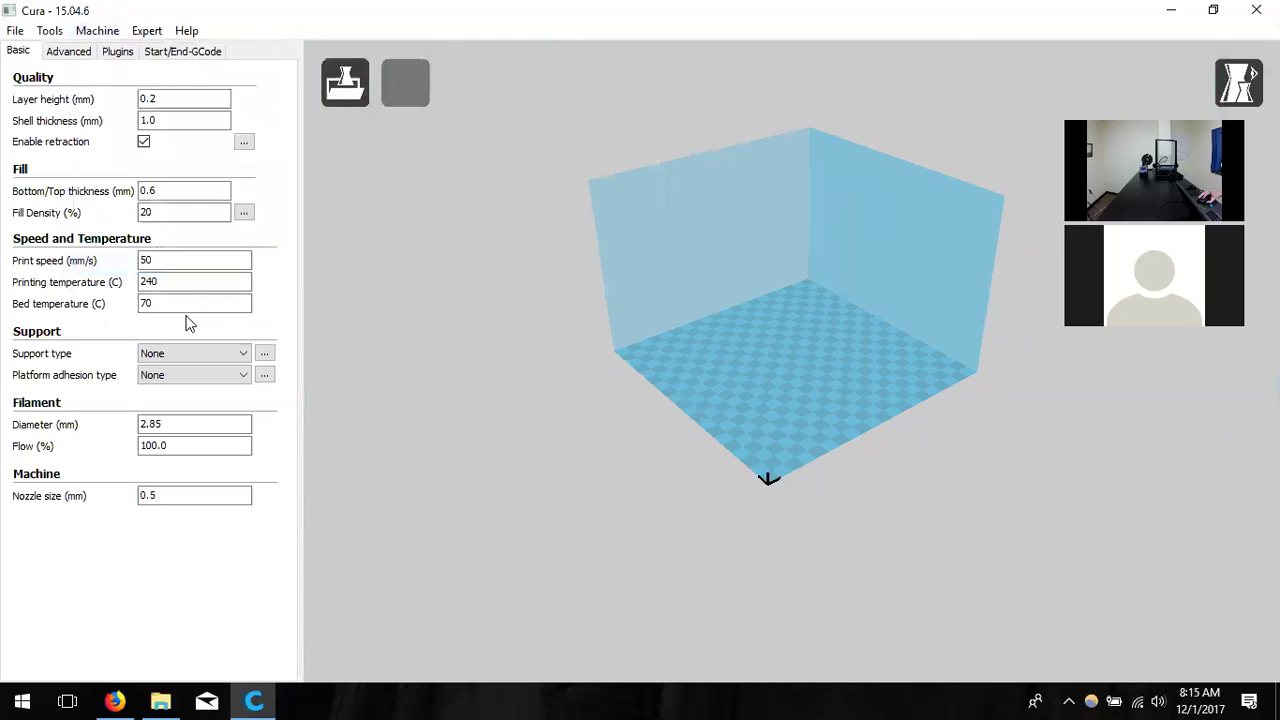
{"action": "left_click_drag", "start_coordinate": [588, 300], "coordinate": [403, 297]}
{"action": "type", "text": "30"}
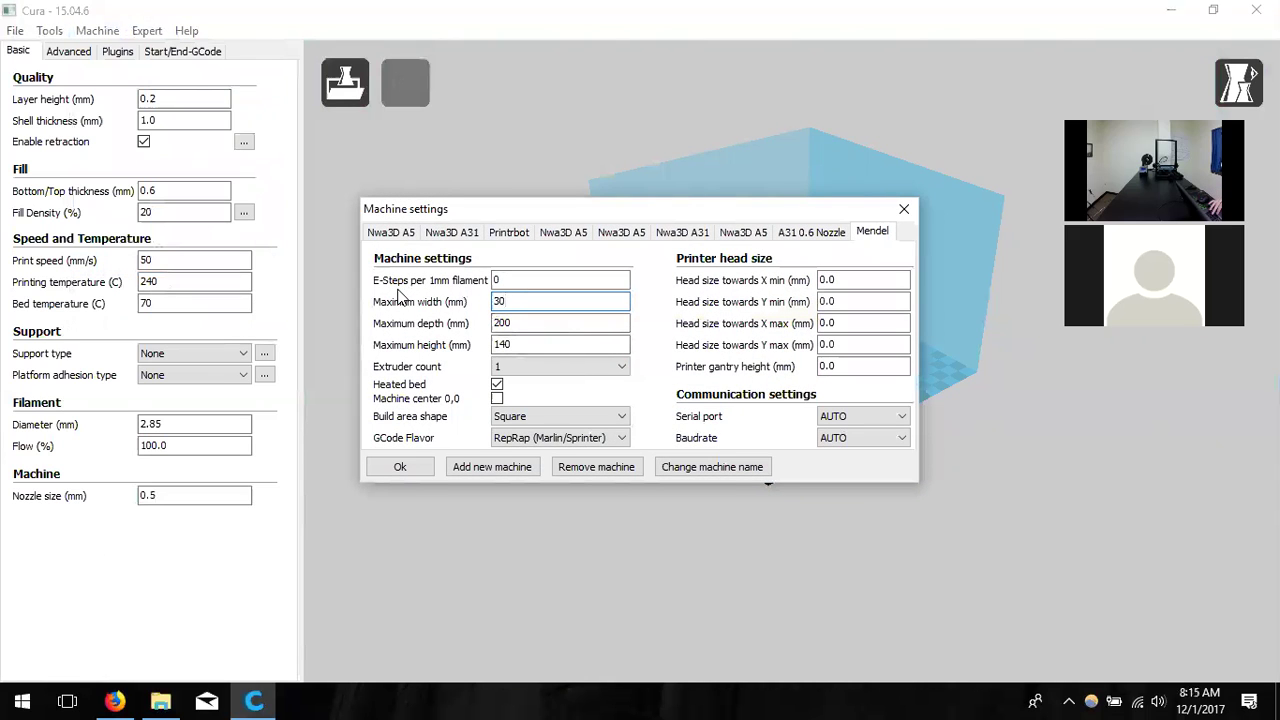
{"action": "type", "text": "0"}
{"action": "key", "text": "Tab"}
{"action": "type", "text": "300"}
{"action": "key", "text": "Tab"}
{"action": "type", "text": "400"}
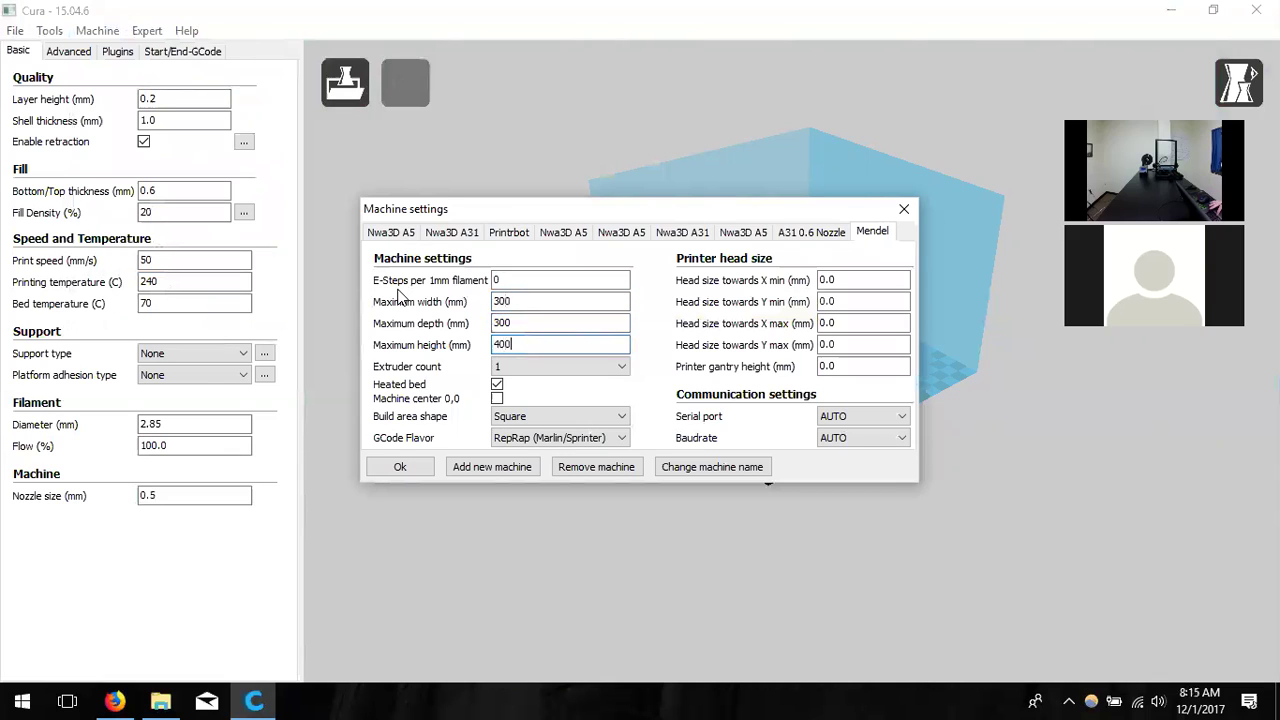
Rename the Mendel machine as "A31 0.4 Nozzle" and accept the machine settings
{"action": "left_click", "coordinate": [732, 467]}
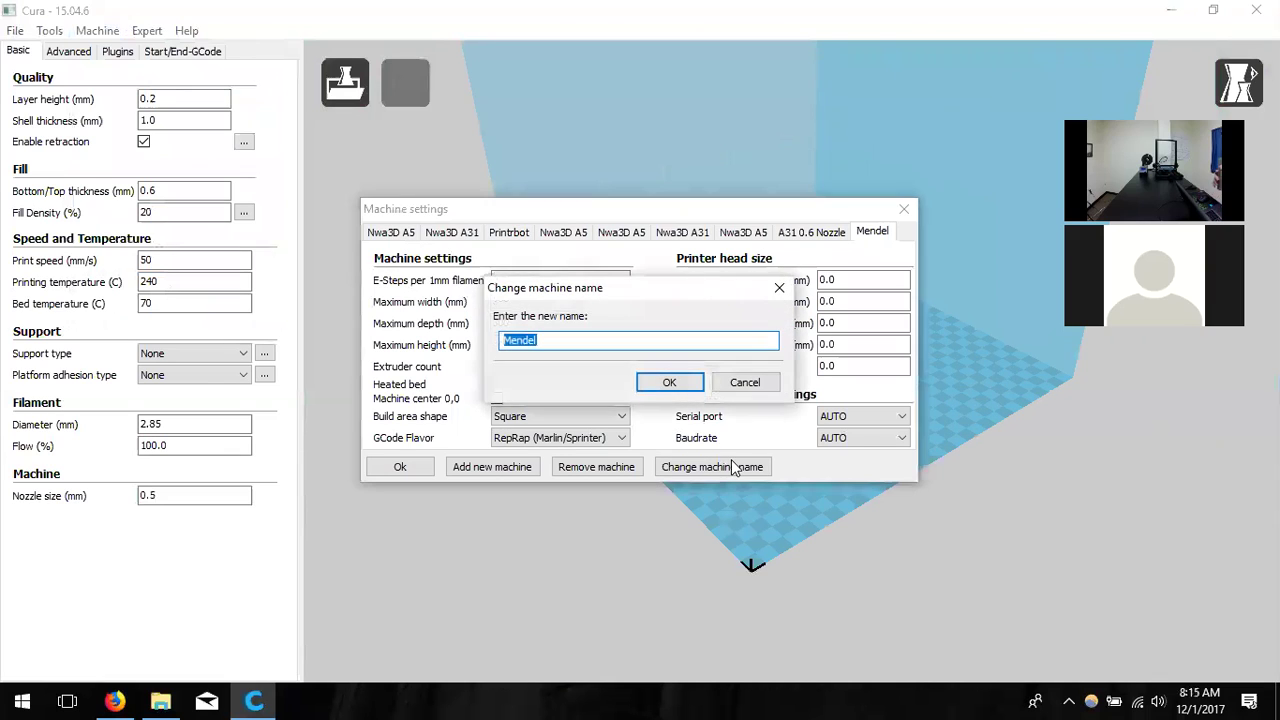
{"action": "type", "text": "A31 0.4 Nozzz"}
{"action": "key", "text": "BackSpace"}
{"action": "type", "text": "le"}
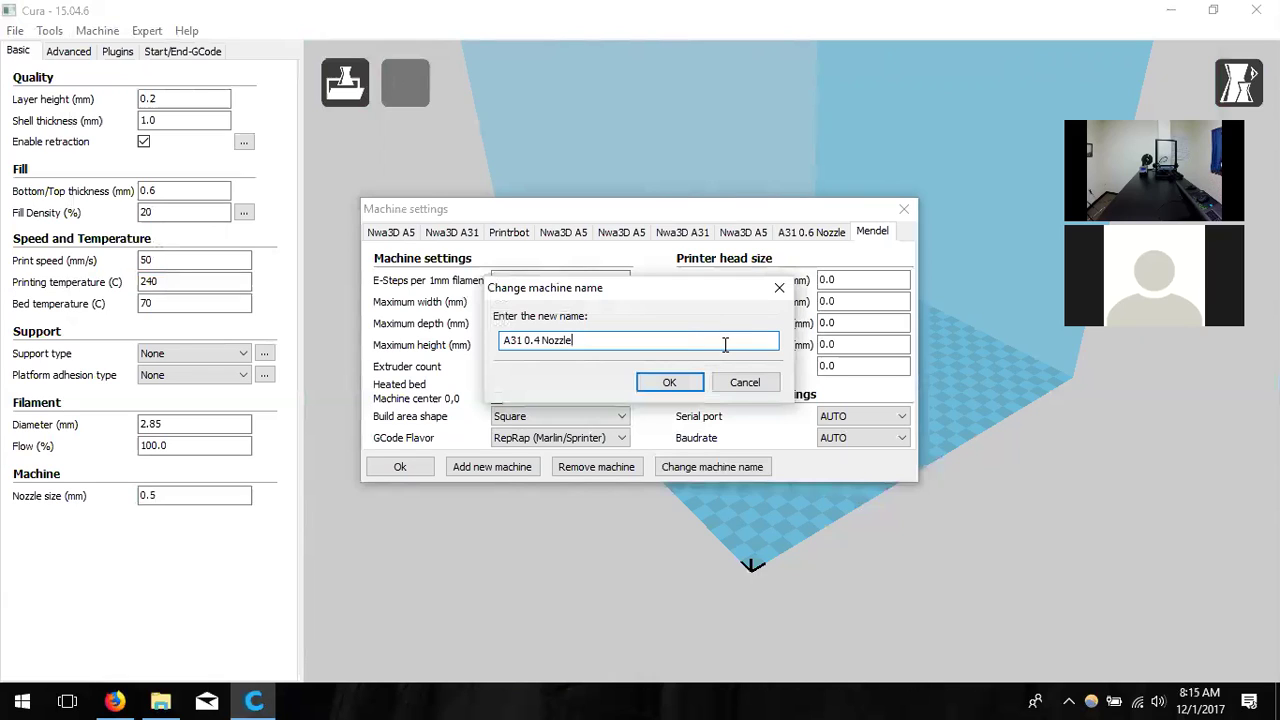
{"action": "left_click", "coordinate": [664, 383]}
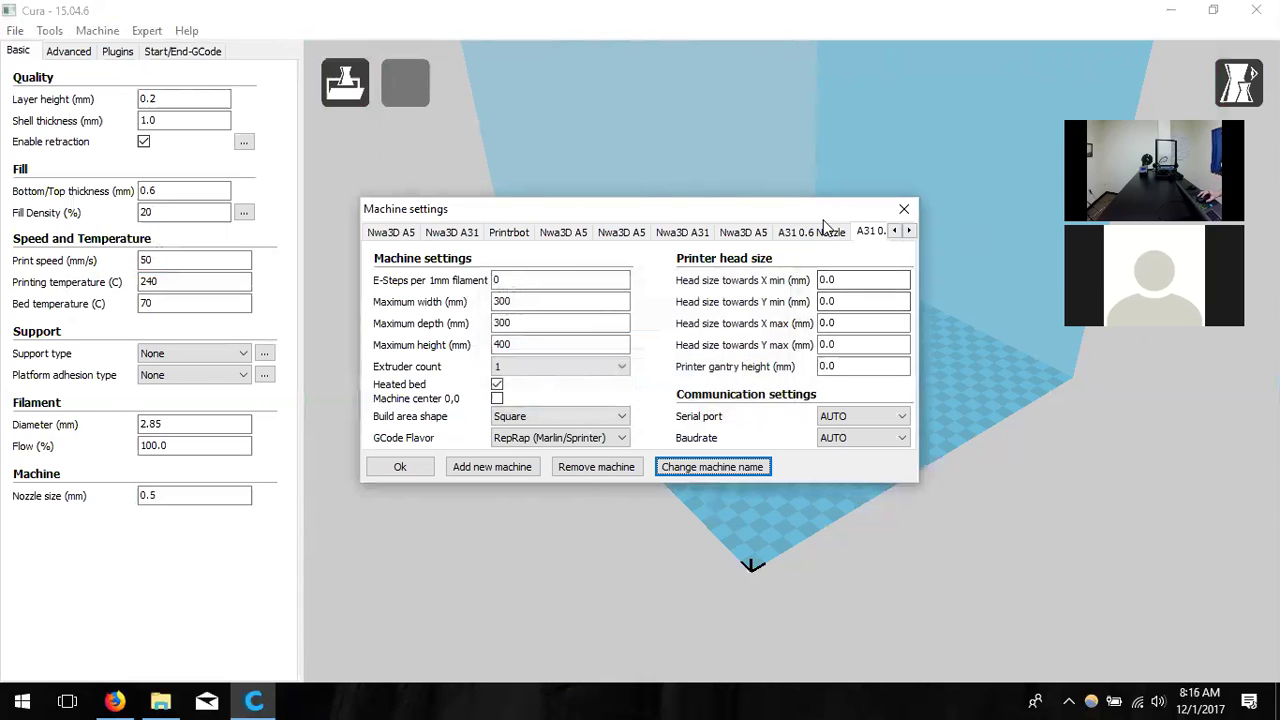
{"action": "left_click", "coordinate": [391, 467]}
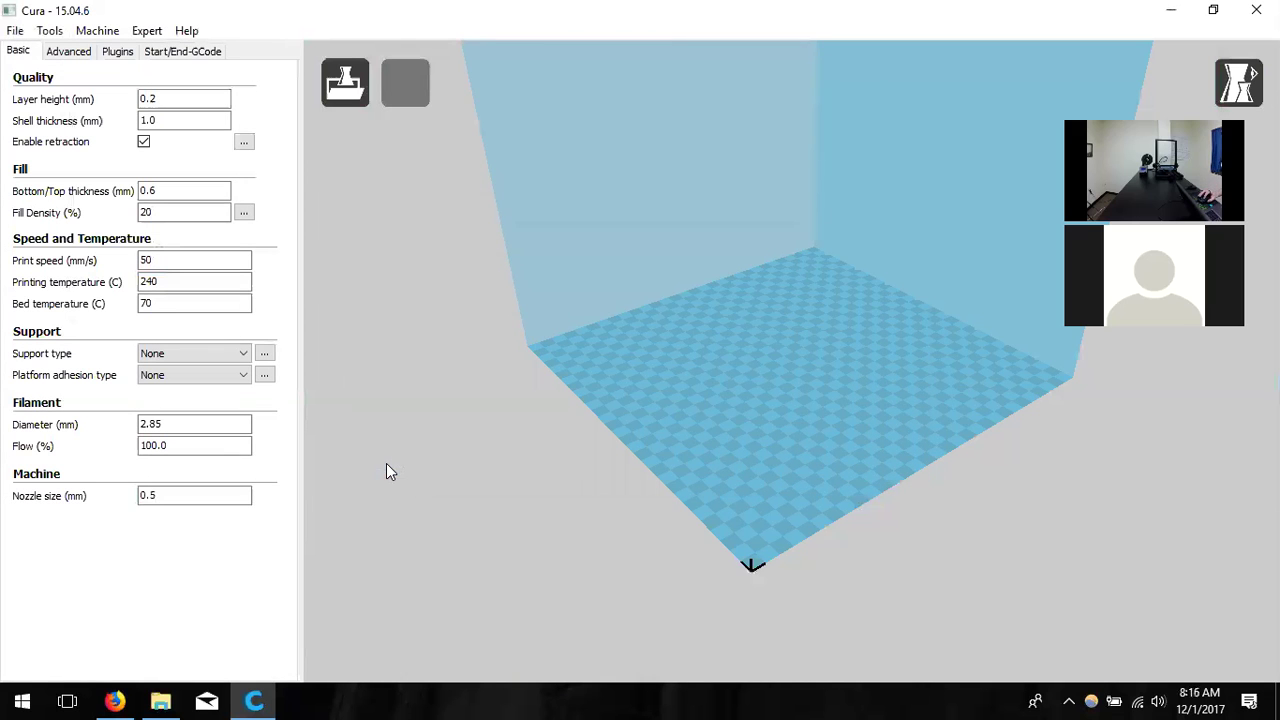
Set the nozzle size to 0.4 mm and the shell thickness to 0.8 mm
{"action": "left_click", "coordinate": [221, 497]}
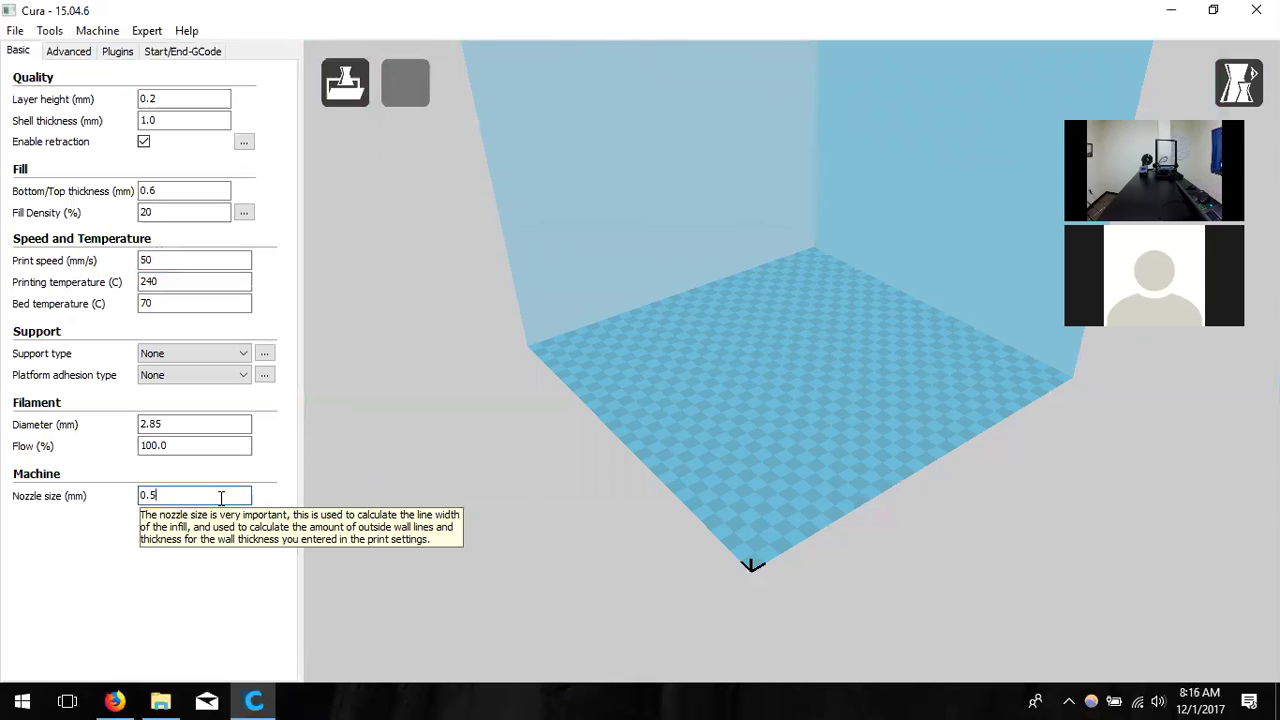
{"action": "key", "text": "BackSpace"}
{"action": "type", "text": "4"}
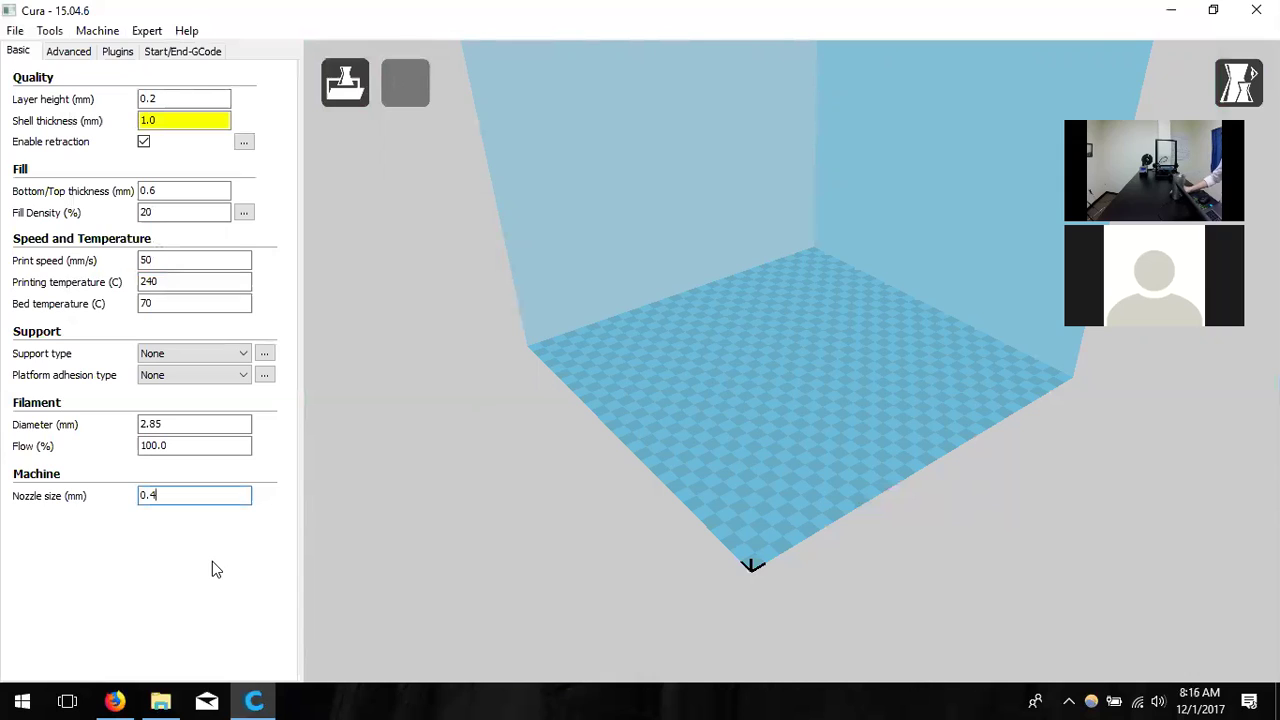
{"action": "left_click", "coordinate": [200, 124]}
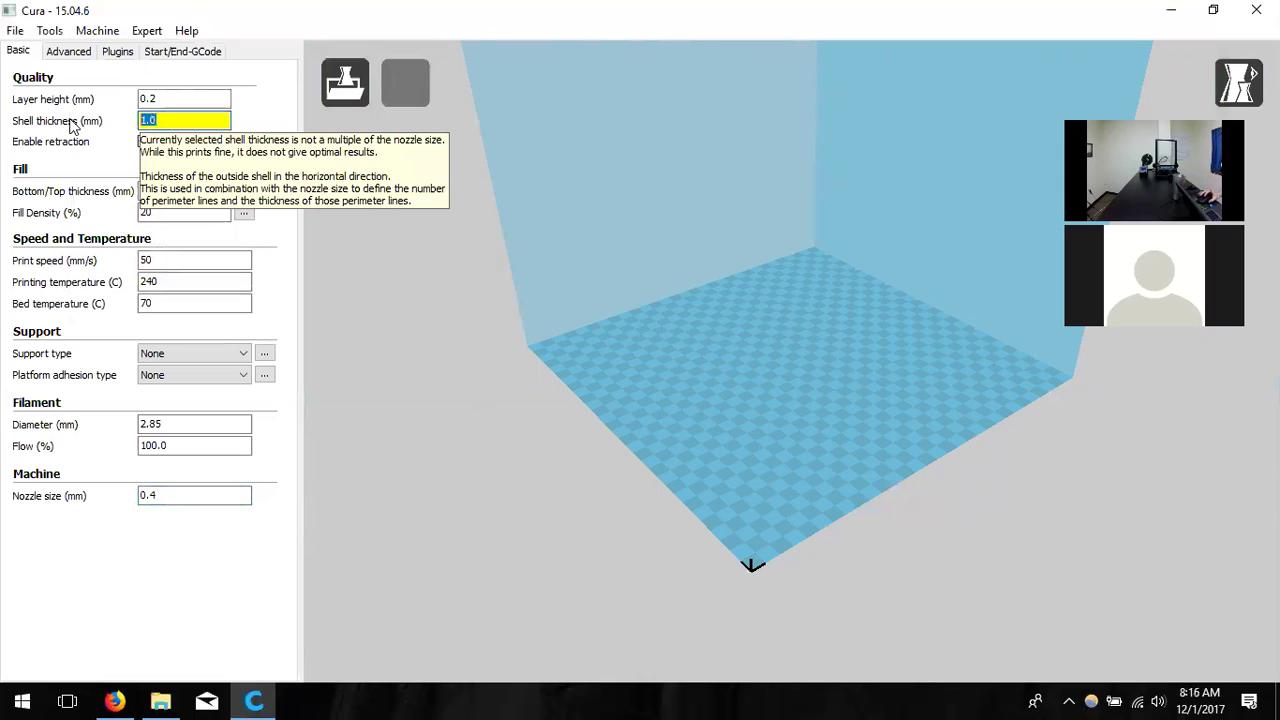
{"action": "type", "text": "0.8"}
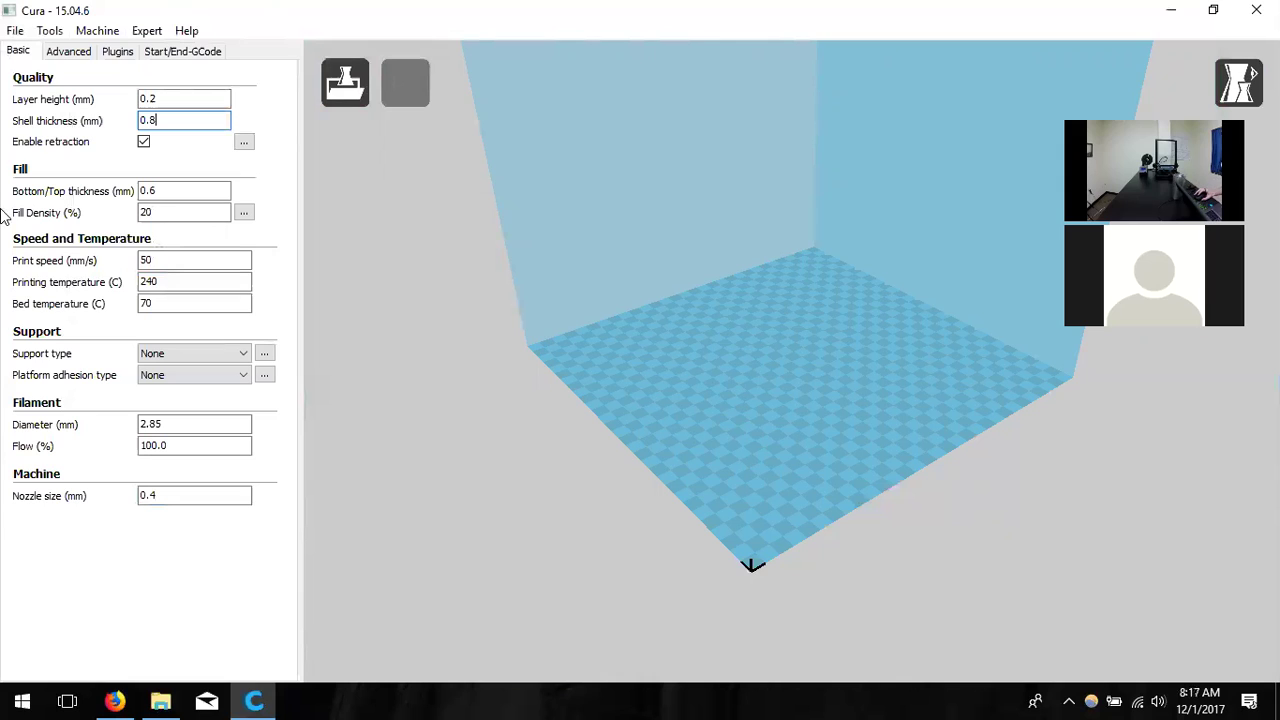
Try layer heights of 0.1 mm and 0.3 mm, and return the layer height to 0.2 mm
{"action": "left_click", "coordinate": [212, 99]}
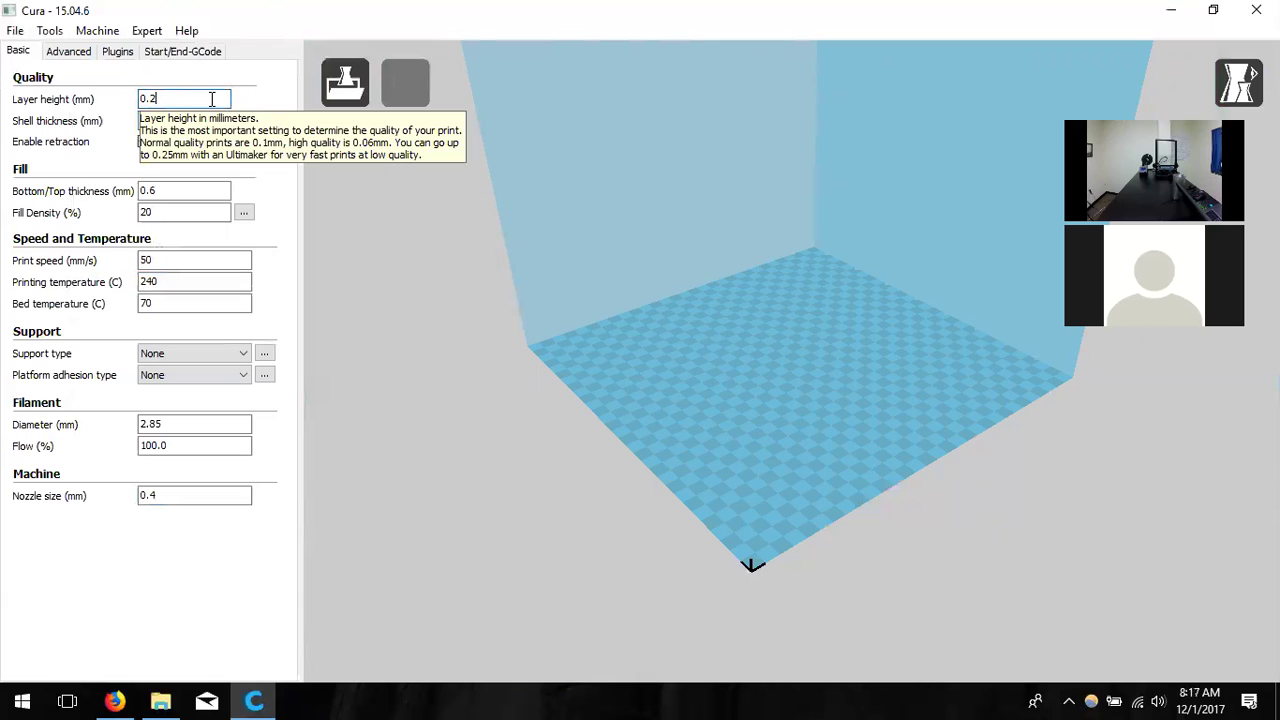
{"action": "key", "text": "BackSpace"}
{"action": "type", "text": "1"}
{"action": "key", "text": "BackSpace"}
{"action": "type", "text": "3"}
{"action": "key", "text": "BackSpace"}
{"action": "type", "text": "2"}
Try a shell thickness of 1.2 mm and return the shell thickness to 0.8 mm
{"action": "left_click", "coordinate": [212, 121]}
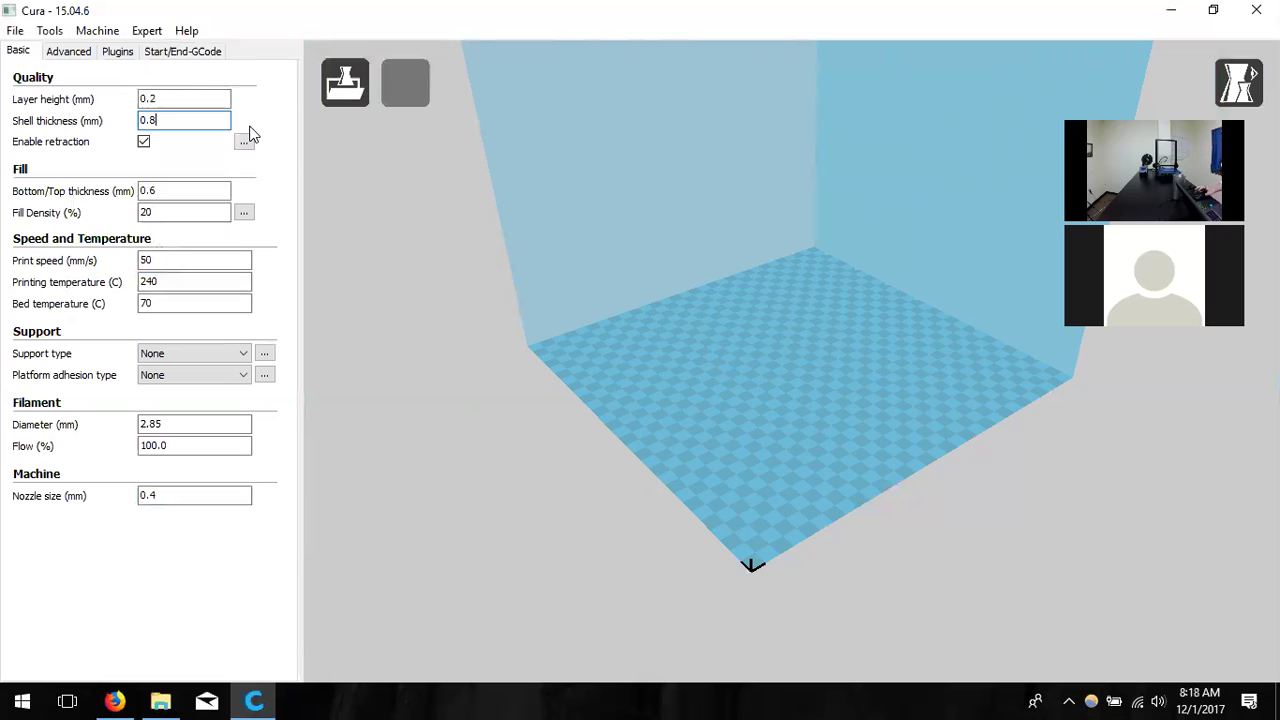
{"action": "mouse_move", "coordinate": [221, 119]}
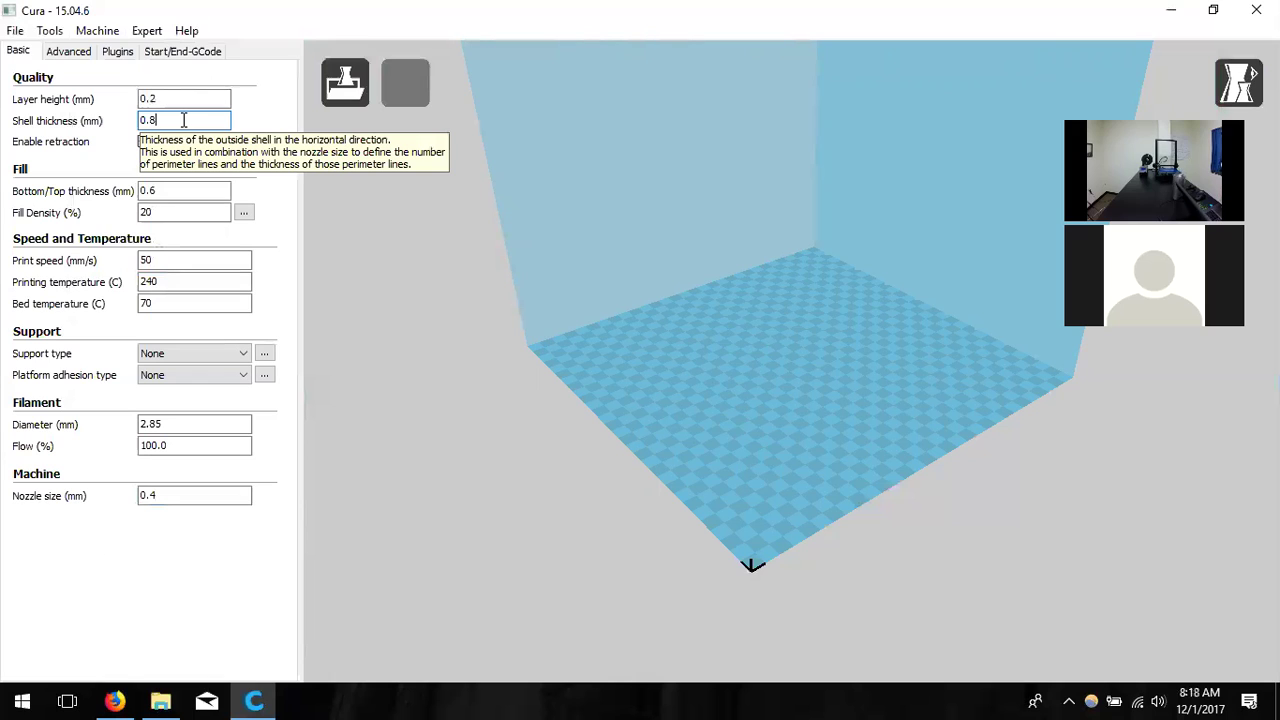
{"action": "key", "text": "BackSpace"}
{"action": "key", "text": "BackSpace"}
{"action": "key", "text": "BackSpace"}
{"action": "type", "text": "1.2"}
{"action": "key", "text": "BackSpace"}
{"action": "key", "text": "BackSpace"}
{"action": "key", "text": "BackSpace"}
{"action": "type", "text": "0.8"}
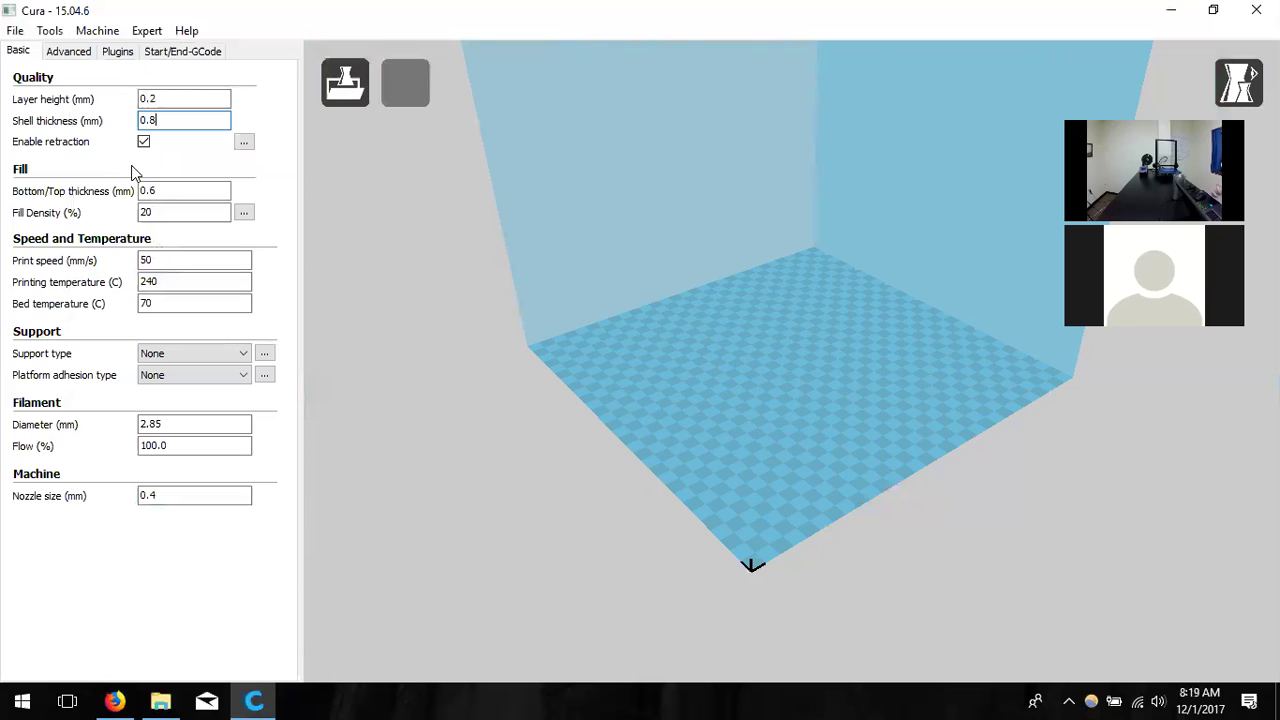
Set the bottom/top thickness to 0.8 mm
{"action": "left_click", "coordinate": [182, 190]}
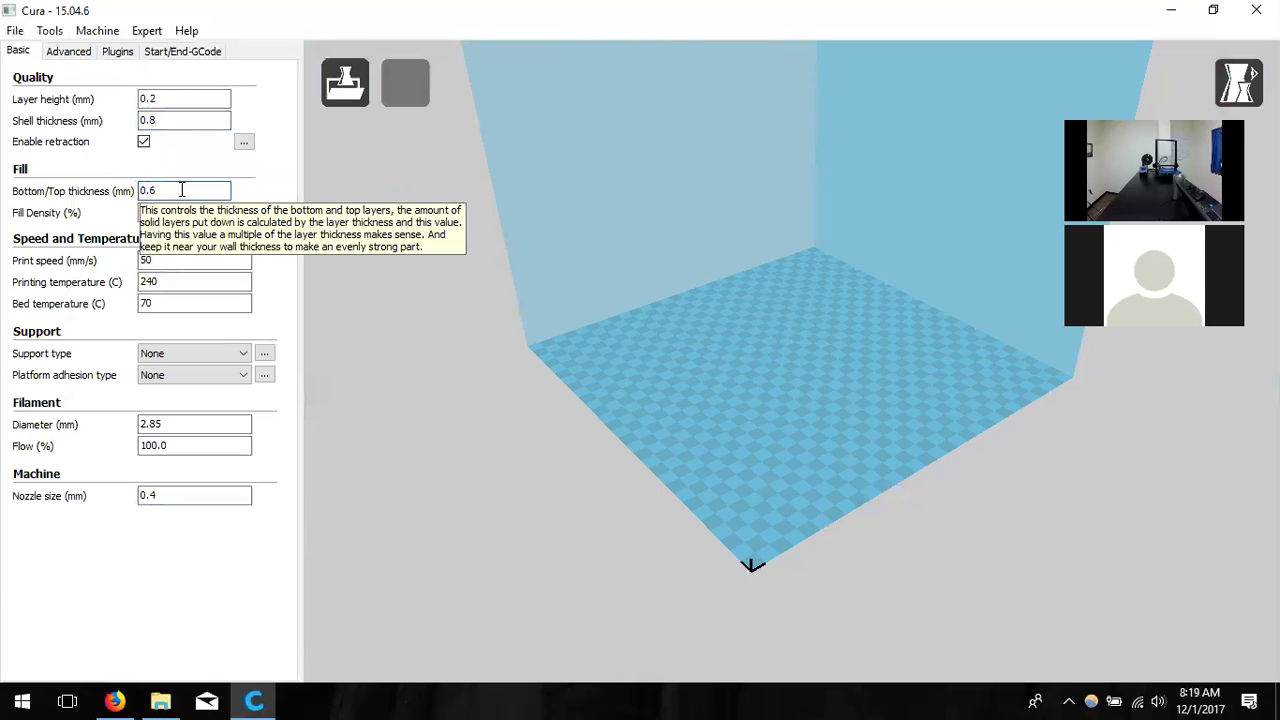
{"action": "key", "text": "BackSpace"}
{"action": "type", "text": "8"}
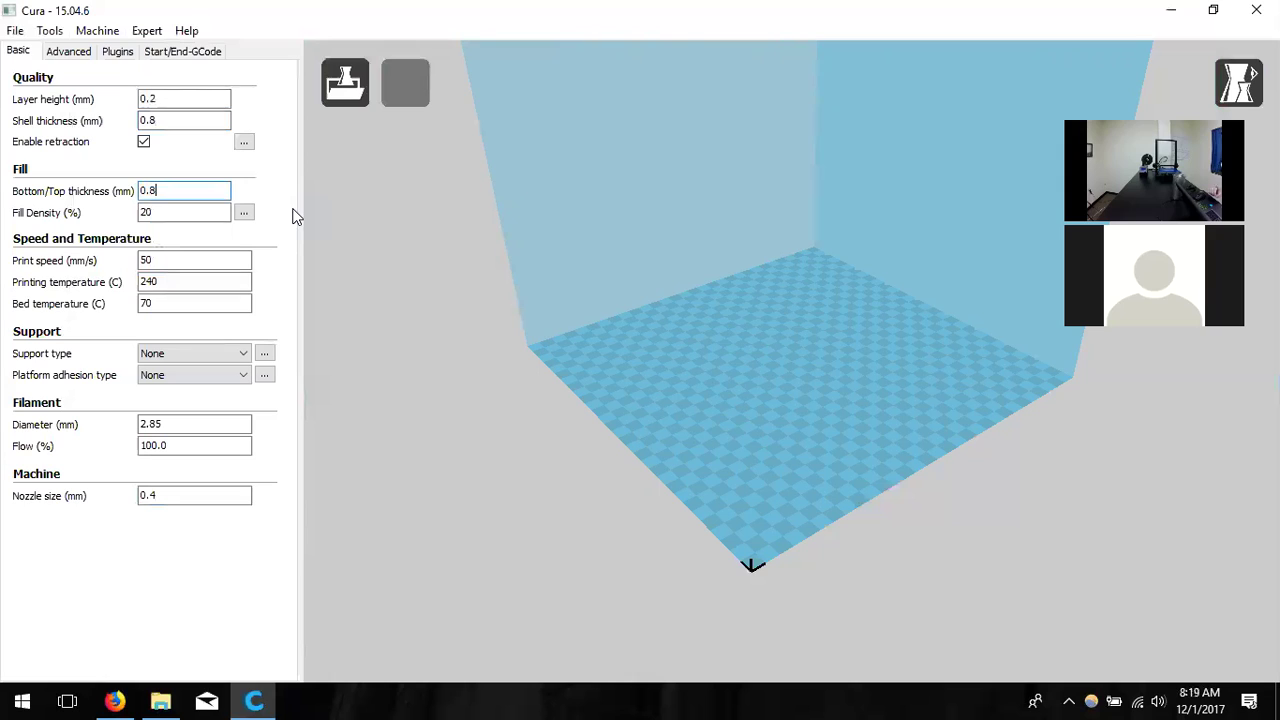
Set the printing temperature to 220 °C and the bed temperature to 50 °C
{"action": "left_click", "coordinate": [226, 261]}
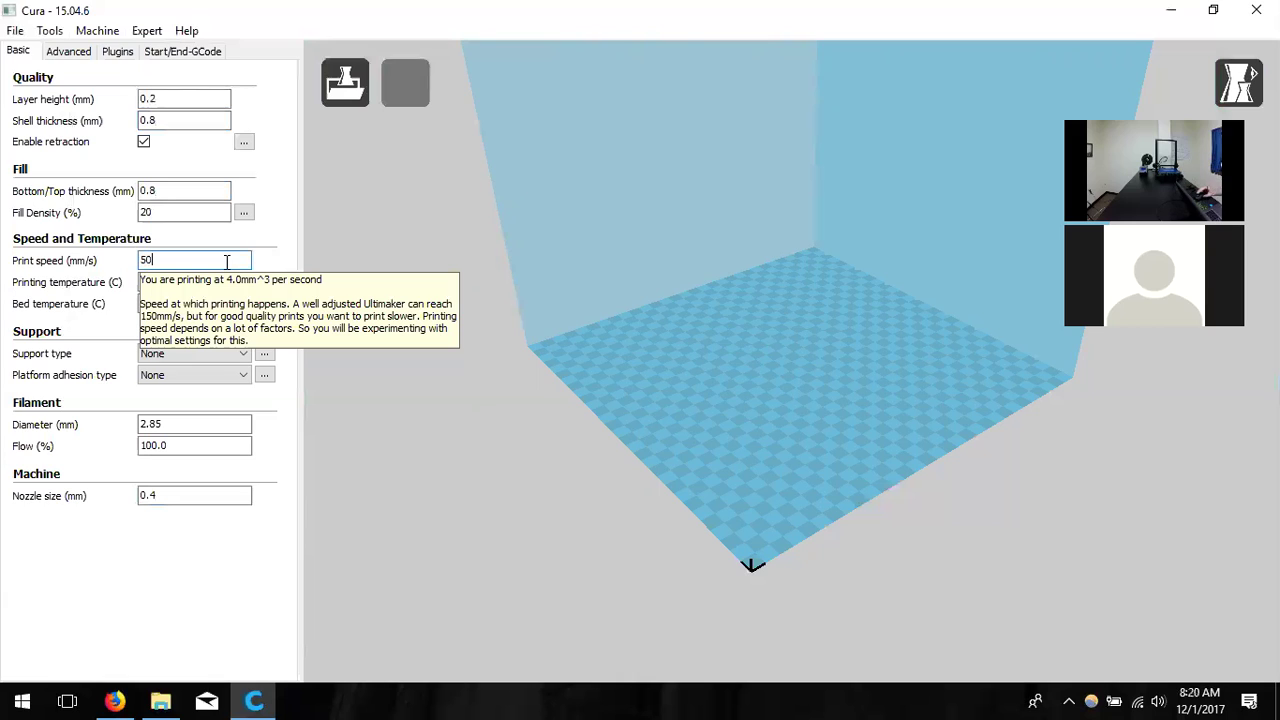
{"action": "left_click", "coordinate": [213, 282]}
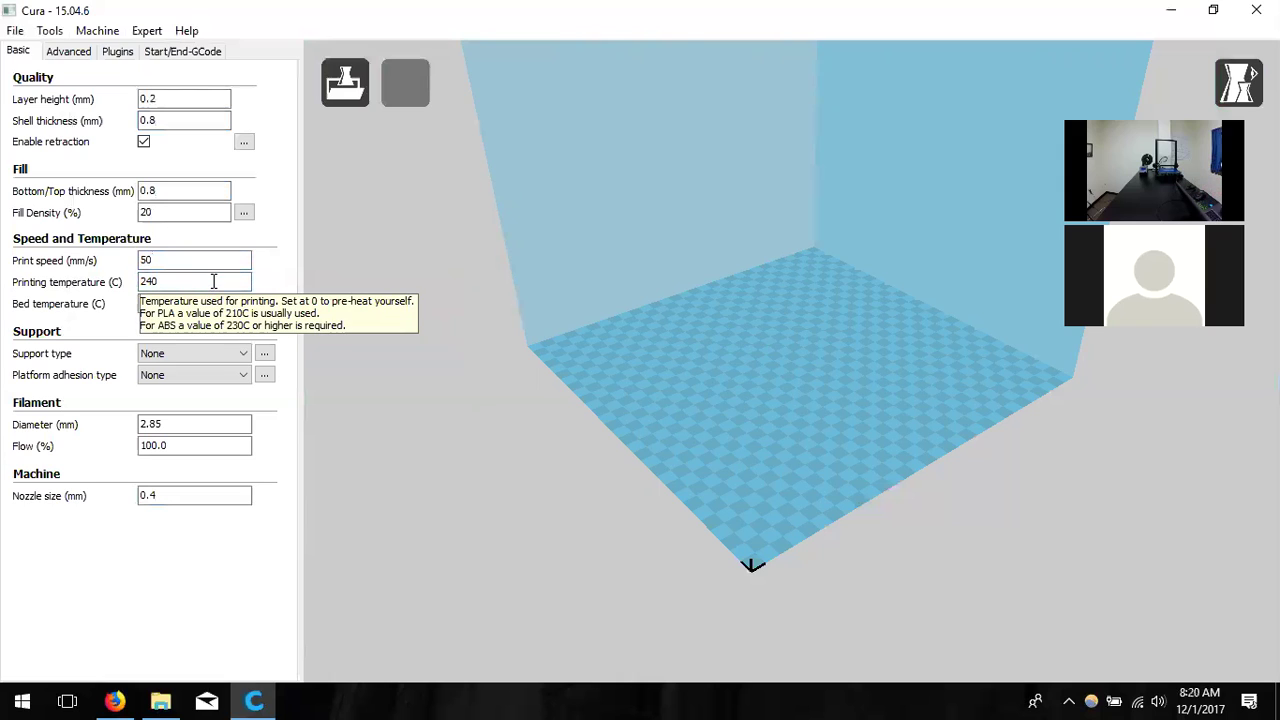
{"action": "key", "text": "BackSpace"}
{"action": "key", "text": "BackSpace"}
{"action": "type", "text": "20"}
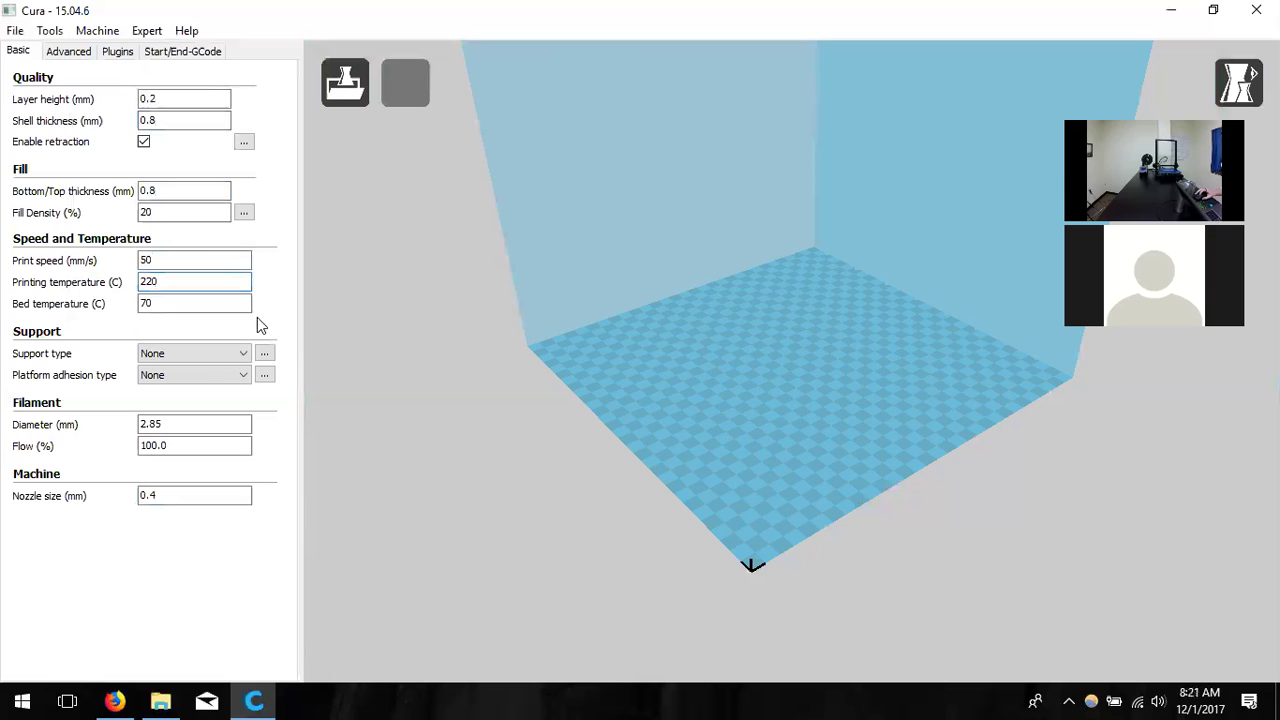
{"action": "left_click", "coordinate": [248, 306]}
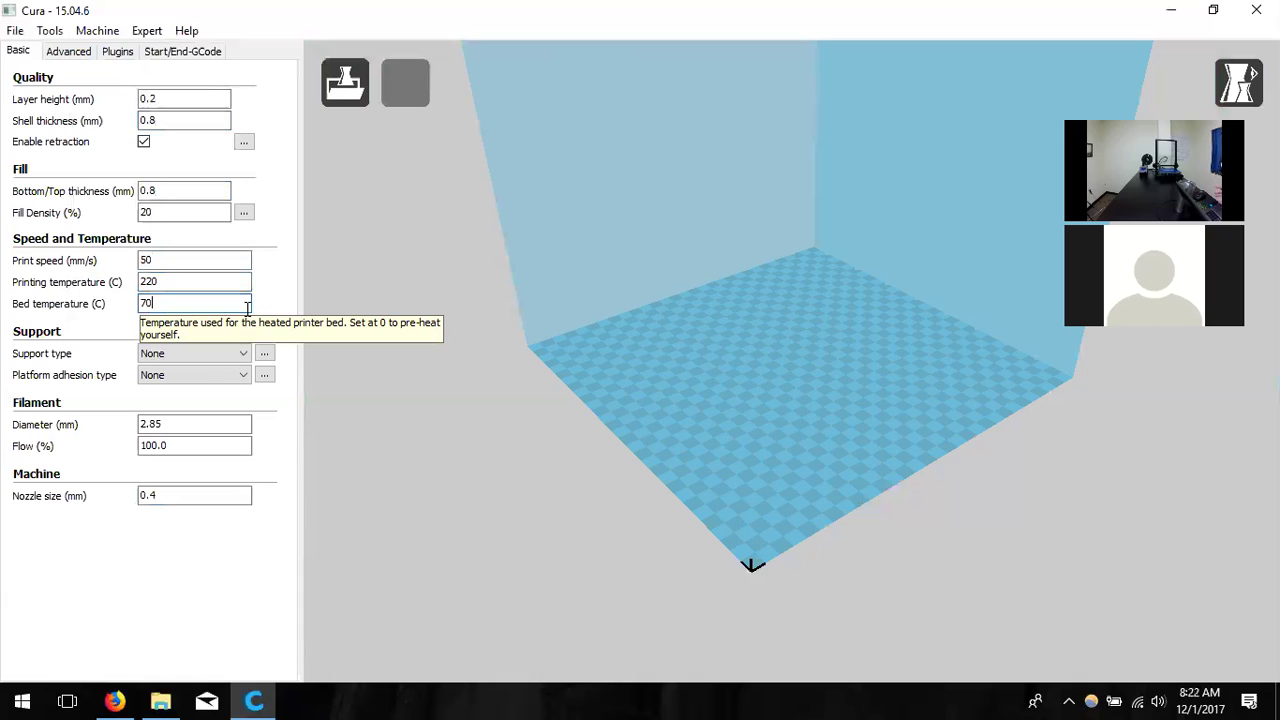
{"action": "key", "text": "BackSpace"}
{"action": "key", "text": "BackSpace"}
{"action": "type", "text": "50"}
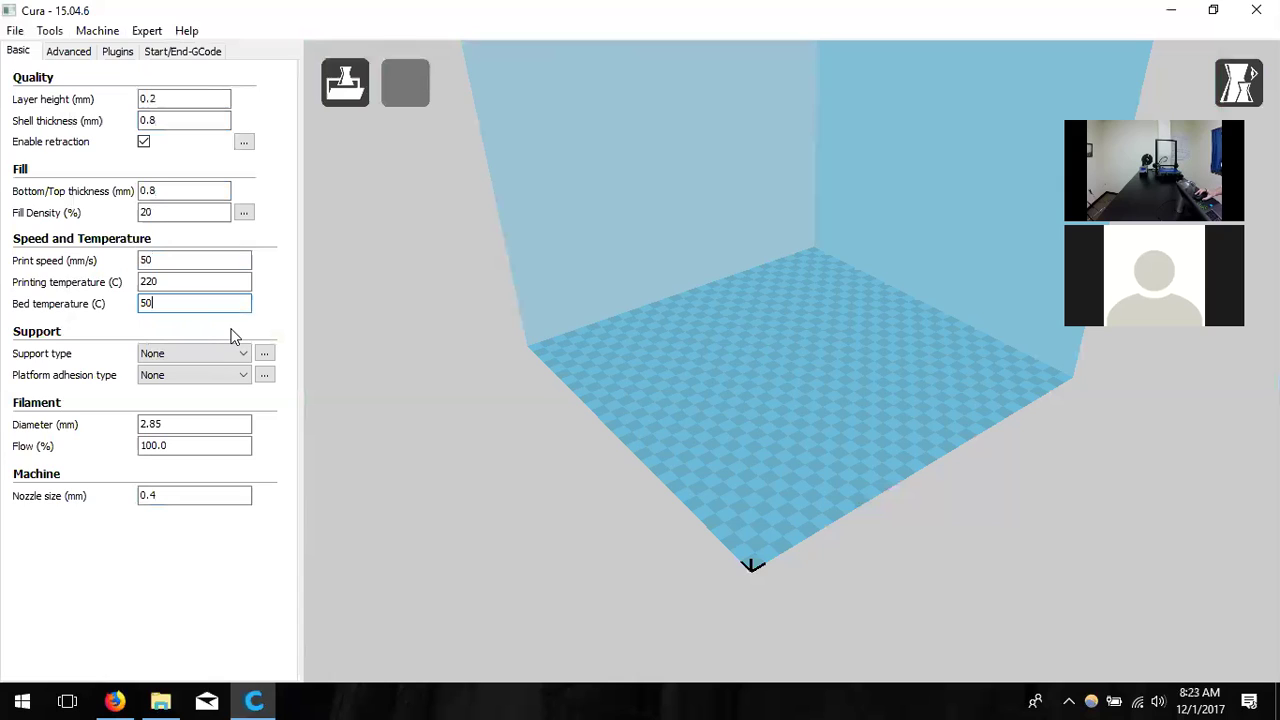
Set the support type to Everywhere and keep the platform adhesion type at None
{"action": "left_click", "coordinate": [209, 353]}
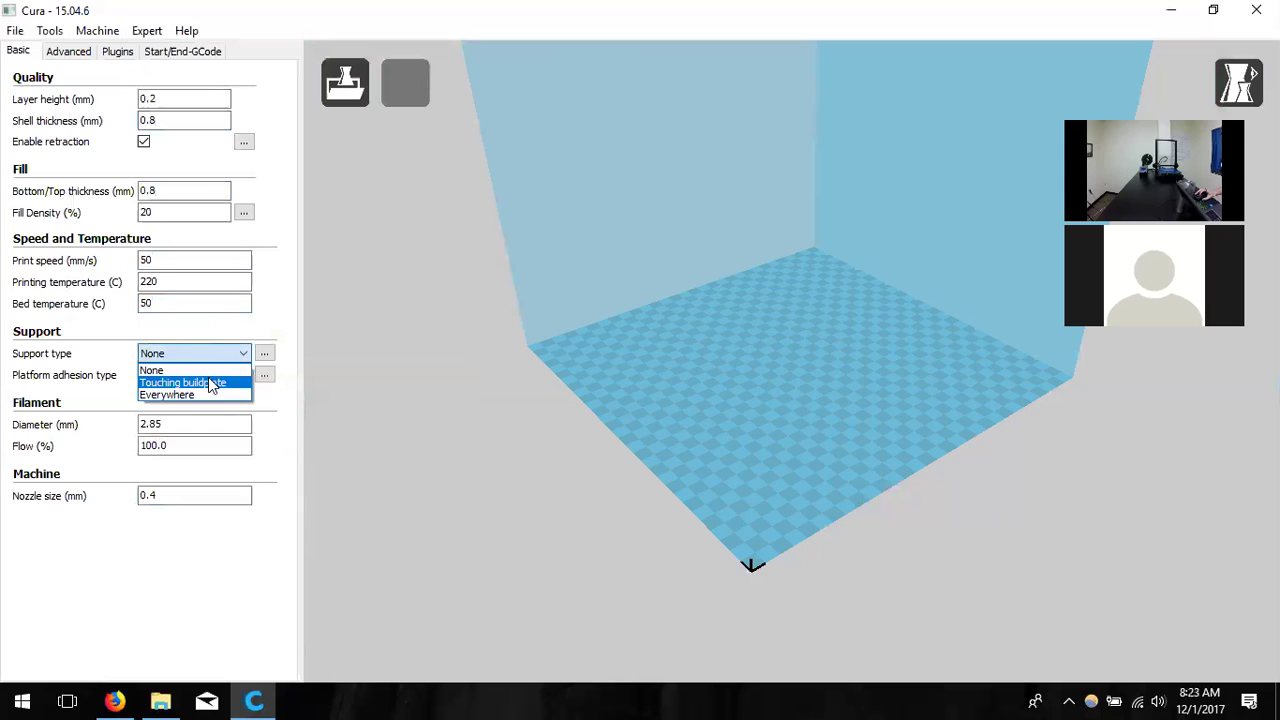
{"action": "left_click", "coordinate": [195, 392]}
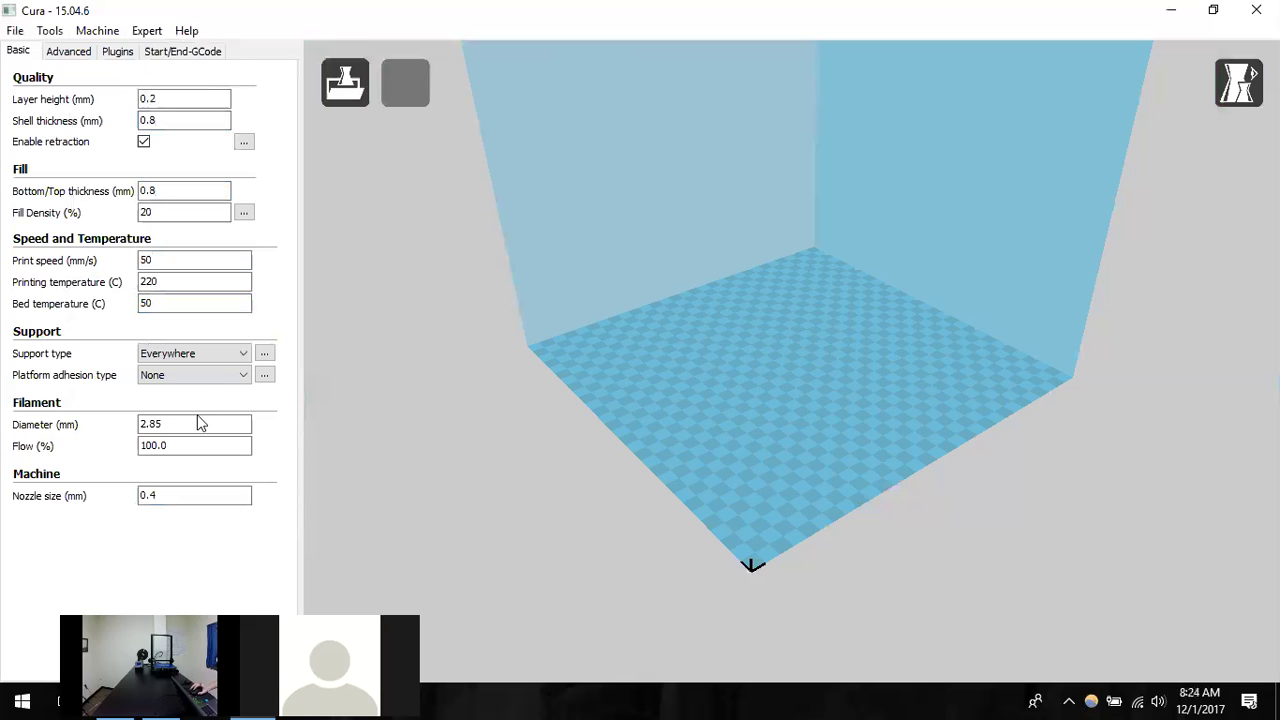
{"action": "mouse_move", "coordinate": [203, 381]}
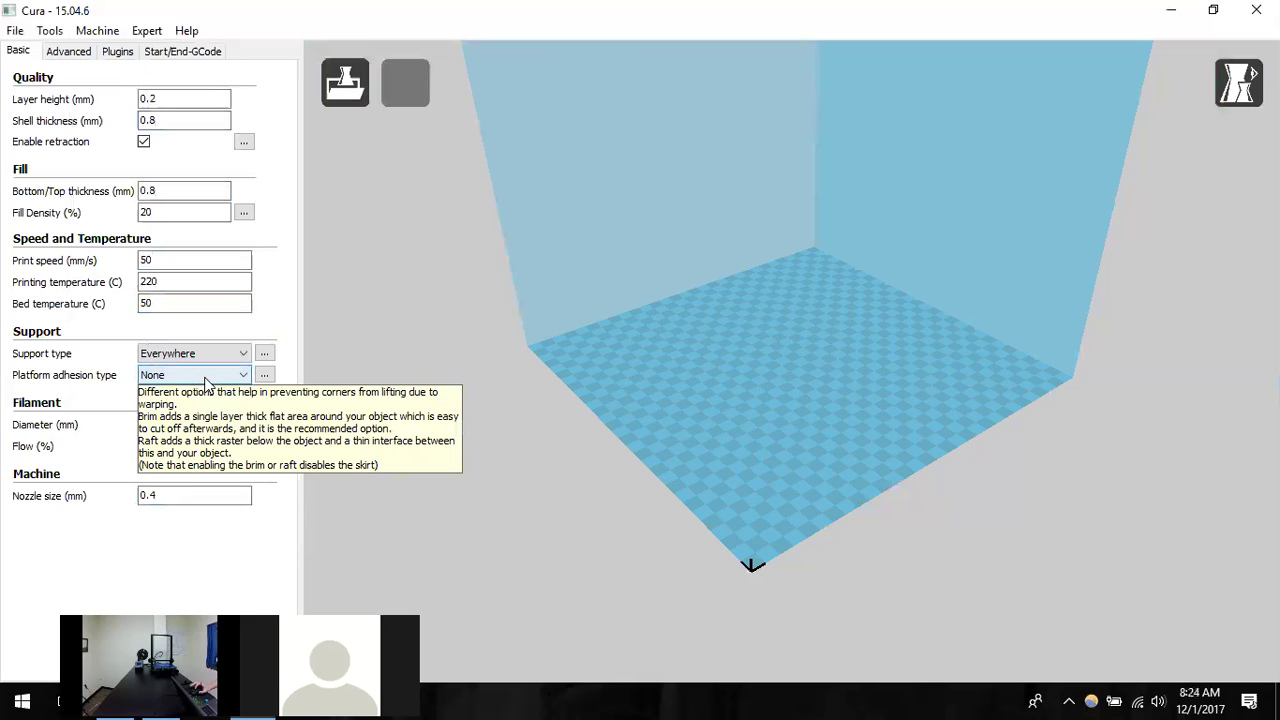
{"action": "left_click", "coordinate": [205, 383]}
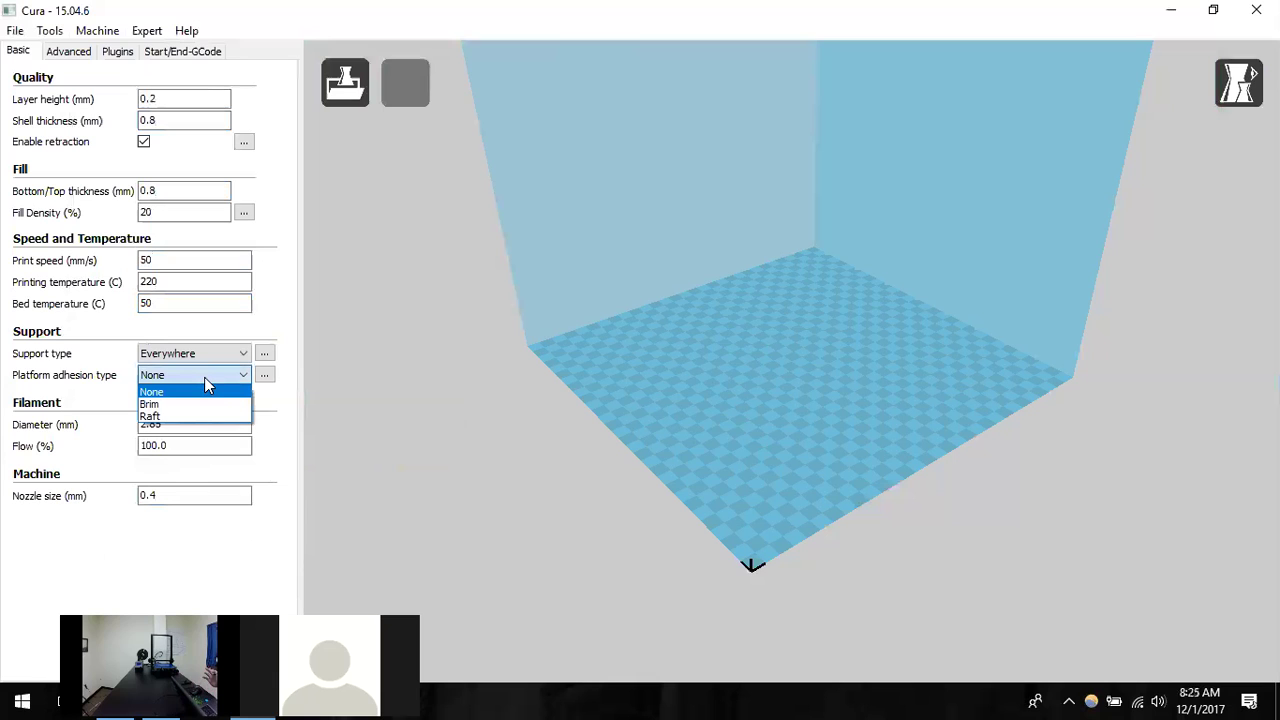
{"action": "left_click", "coordinate": [183, 392]}
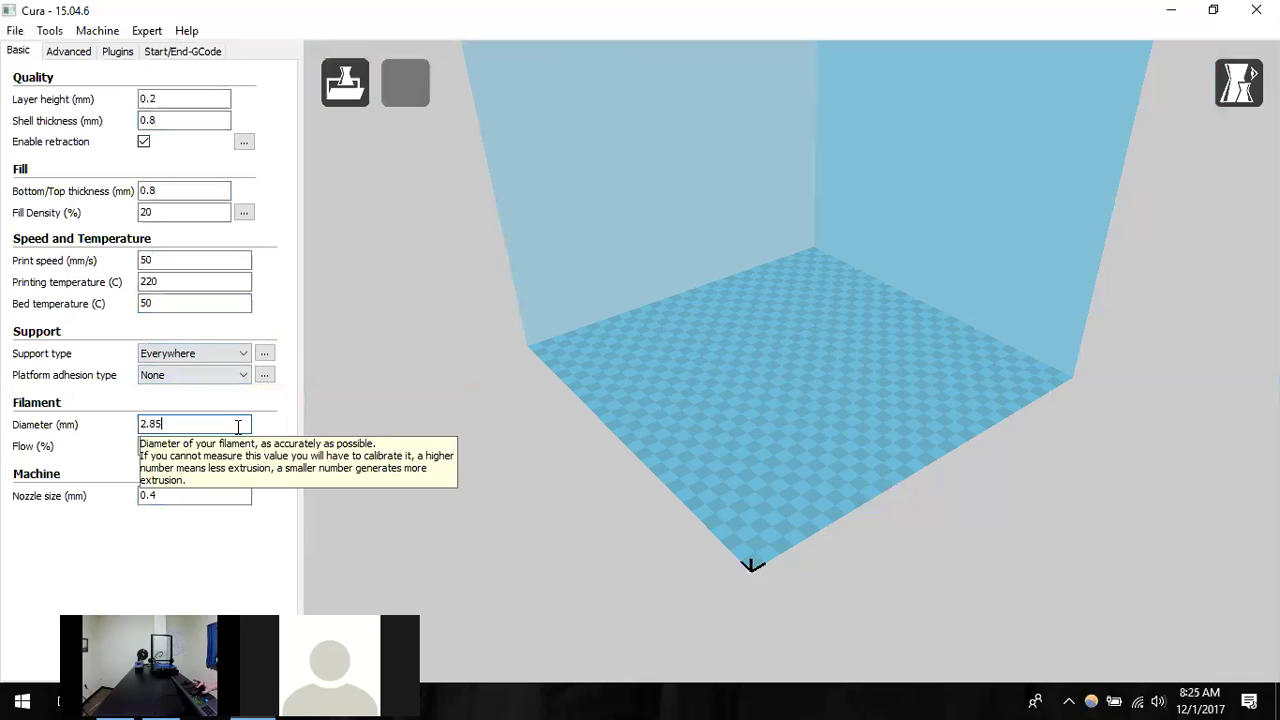
Set the filament diameter to 1.75 mm
{"action": "left_click", "coordinate": [238, 427]}
{"action": "key", "text": "BackSpace"}
{"action": "key", "text": "BackSpace"}
{"action": "key", "text": "BackSpace"}
{"action": "key", "text": "BackSpace"}
{"action": "type", "text": "1.75"}
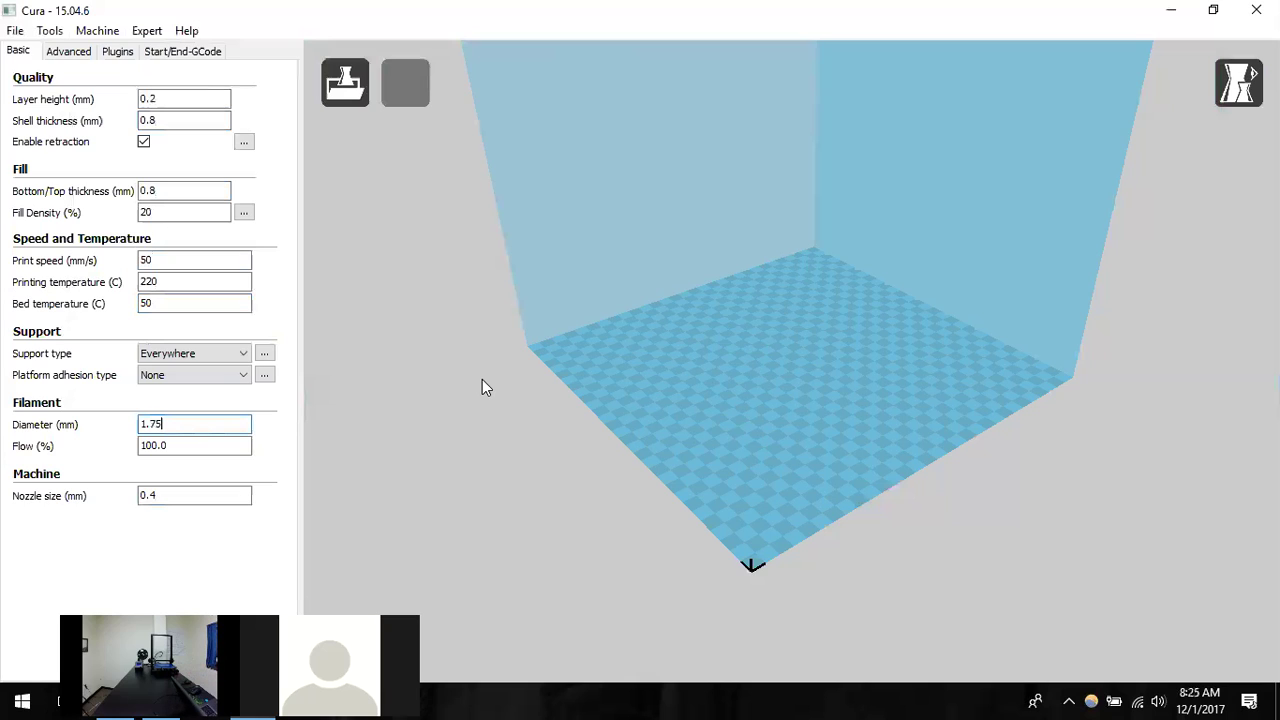
Switch to the A31 0.6 Nozzle machine and set its bottom/top thickness to 1.2 mm
{"action": "left_click", "coordinate": [97, 30]}
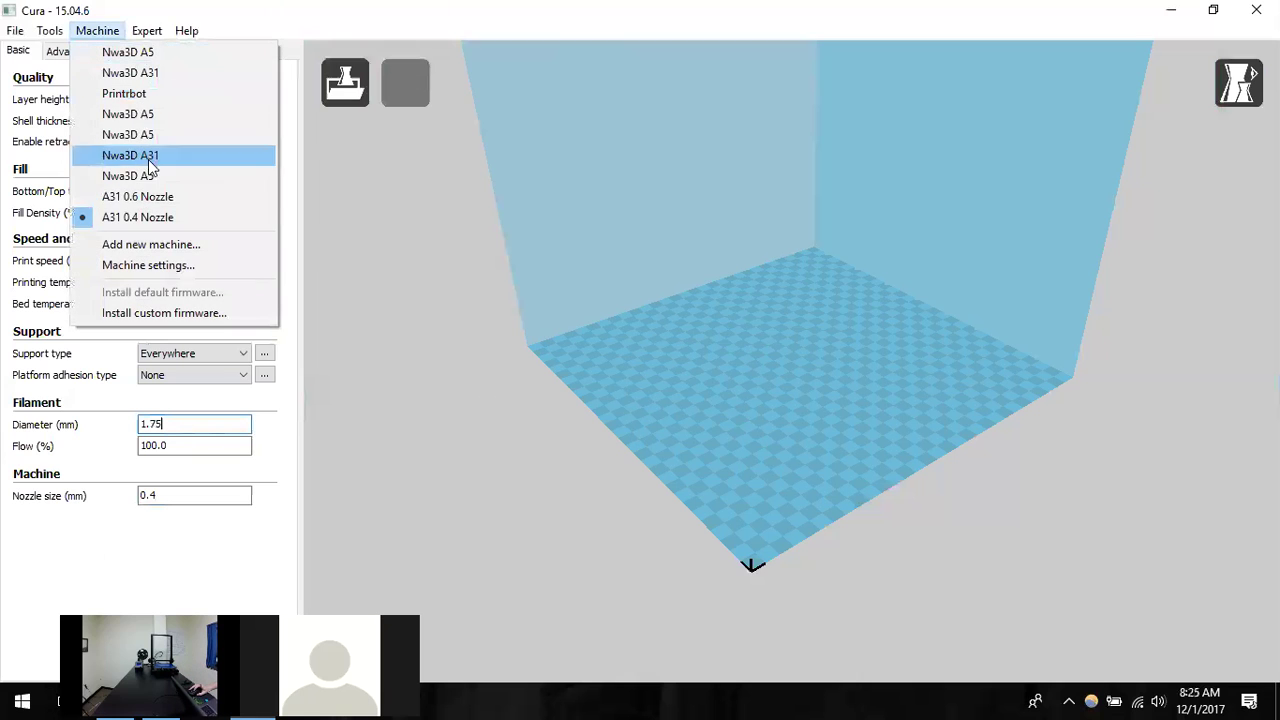
{"action": "left_click", "coordinate": [147, 196]}
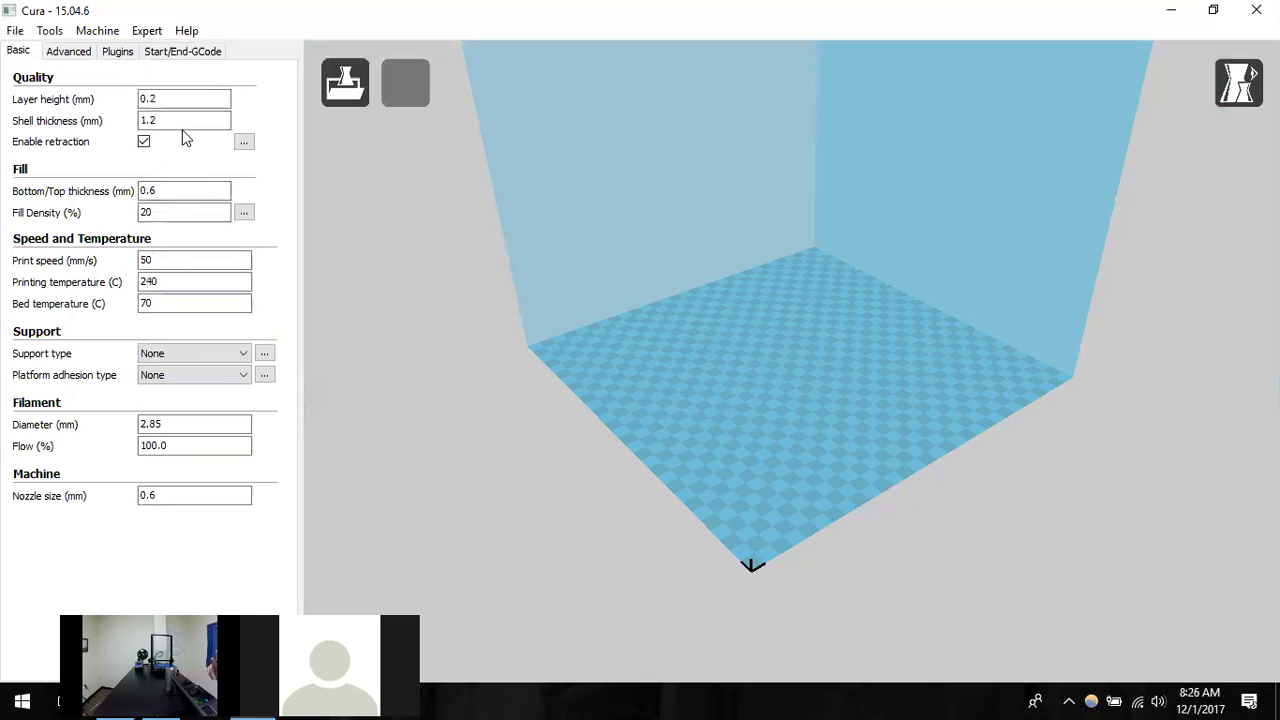
{"action": "double_click", "coordinate": [167, 193]}
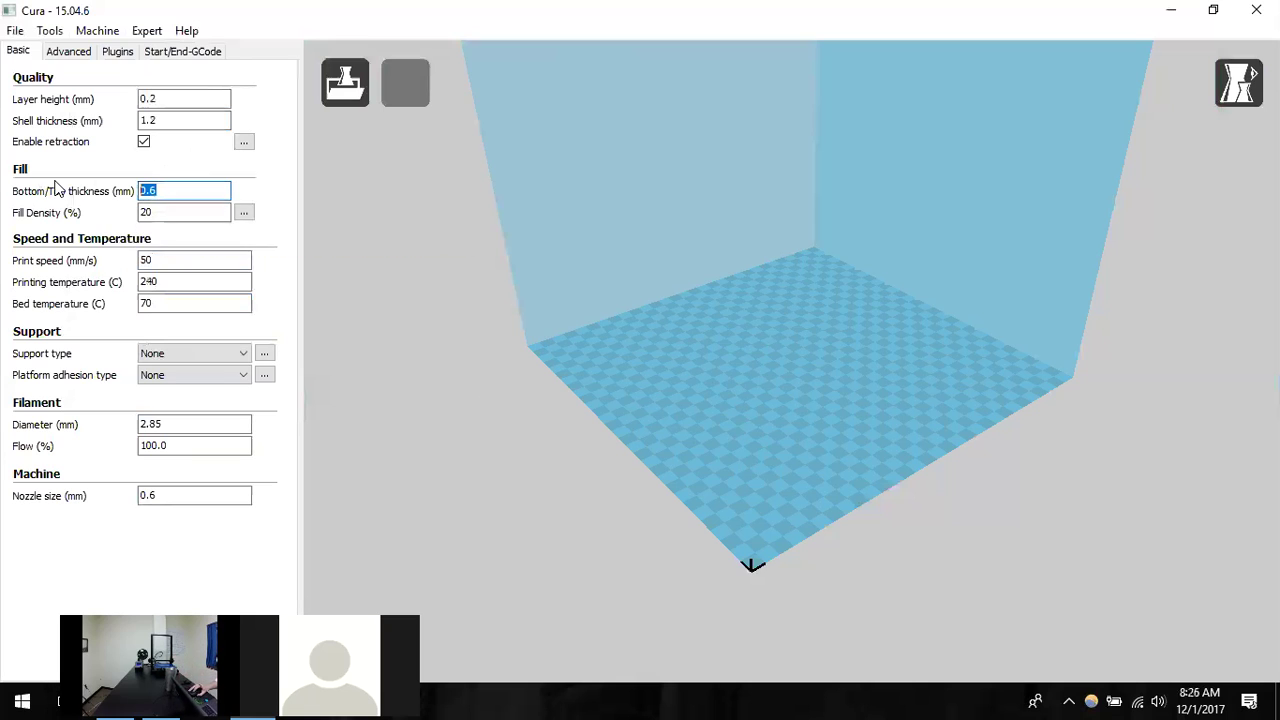
{"action": "type", "text": "1.2"}
{"action": "left_click", "coordinate": [180, 216]}
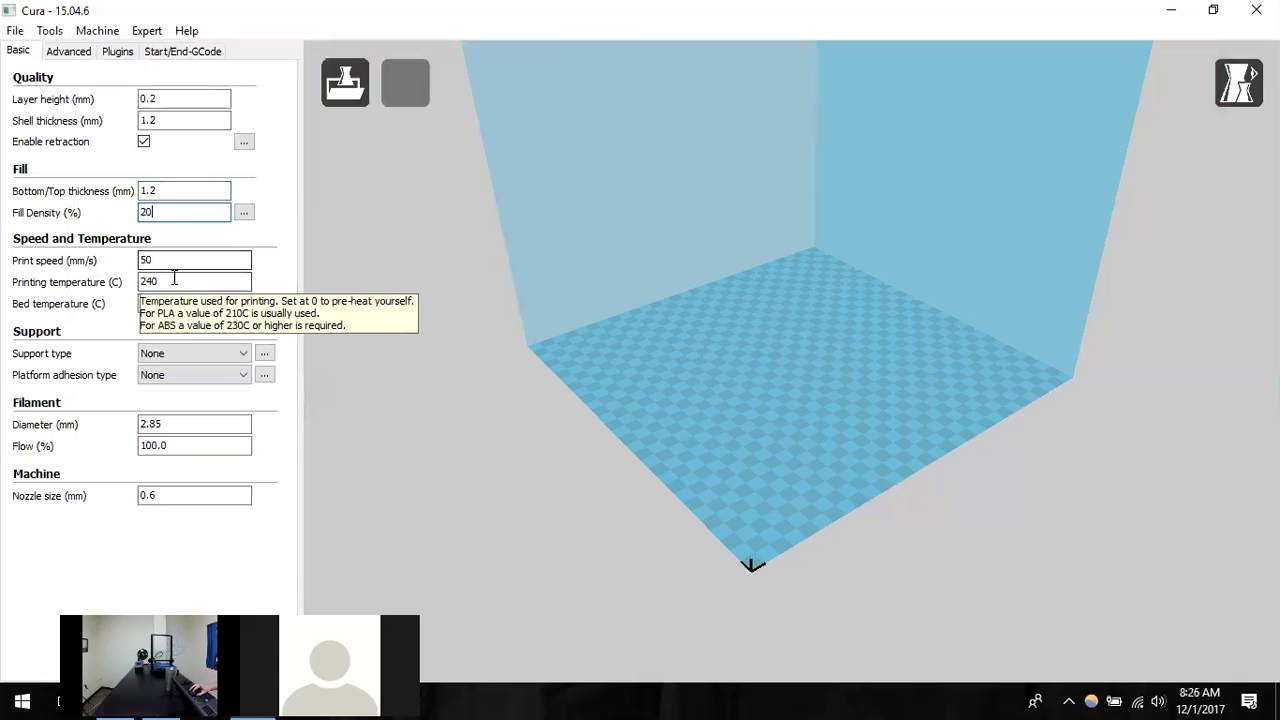
Set the 0.6 nozzle profile's printing temperature to 220 °C and bed temperature to 50 °C
{"action": "double_click", "coordinate": [160, 283]}
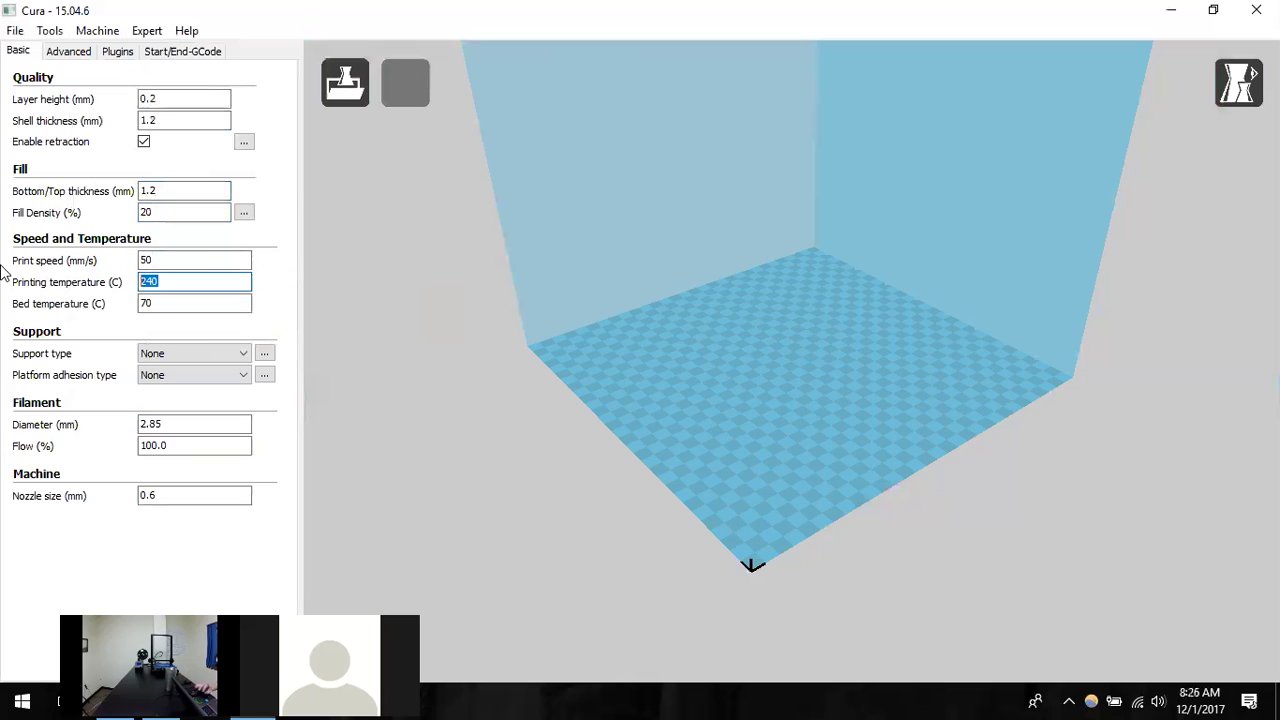
{"action": "type", "text": "220"}
{"action": "key", "text": "Tab"}
{"action": "type", "text": "50"}
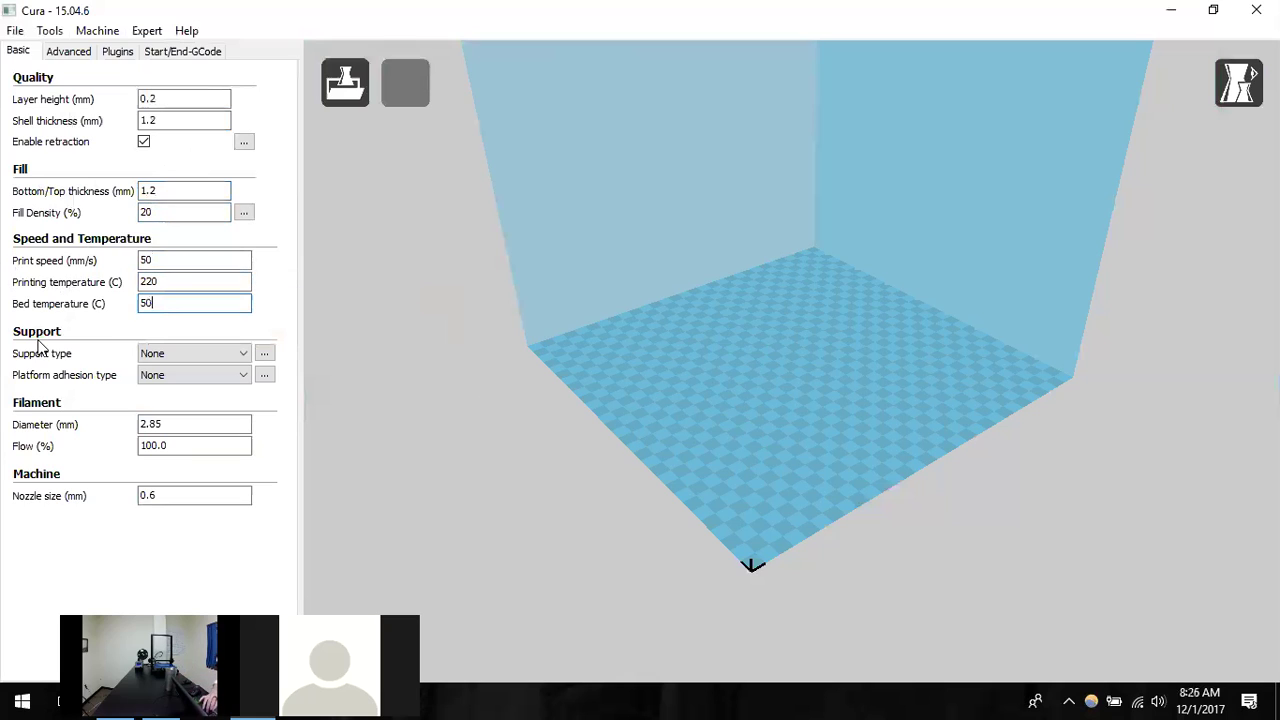
Set the 0.6 nozzle profile's support type to Everywhere and its filament diameter to 1.75 mm
{"action": "left_click", "coordinate": [228, 353]}
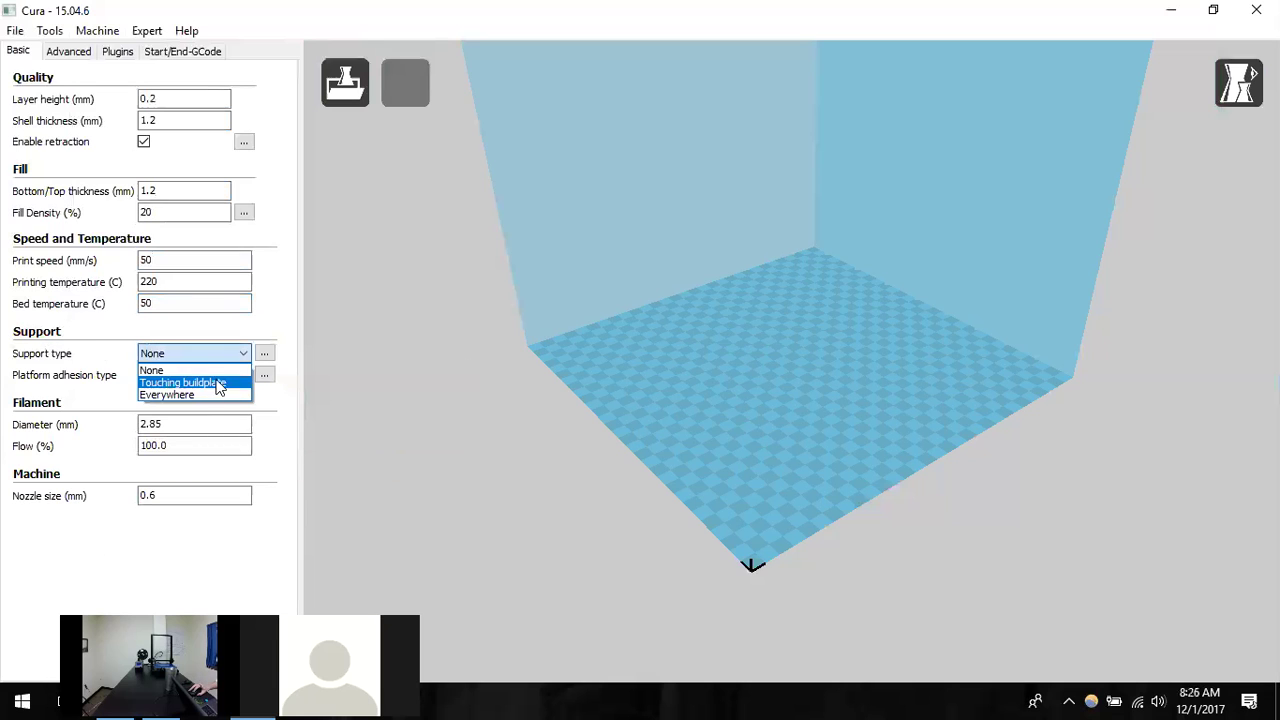
{"action": "left_click", "coordinate": [206, 394]}
{"action": "double_click", "coordinate": [165, 424]}
{"action": "type", "text": "1.75"}
{"action": "left_click", "coordinate": [414, 434]}
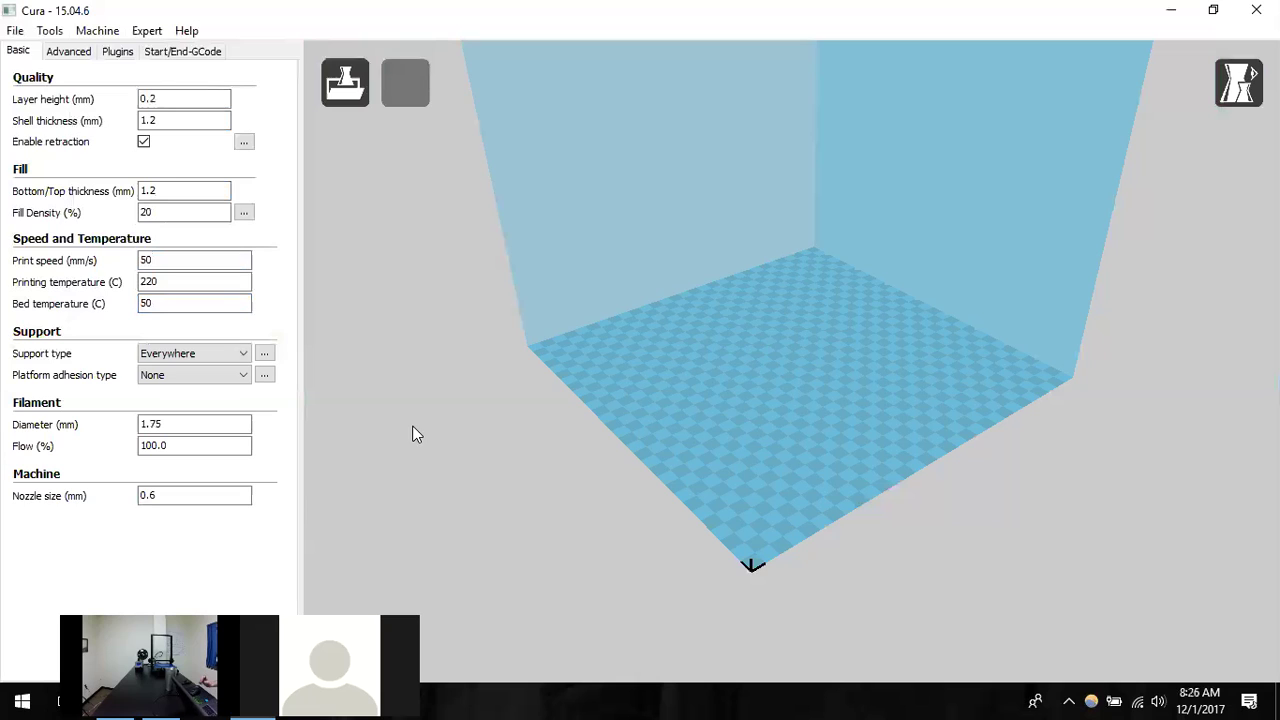
{"action": "left_click", "coordinate": [112, 36]}
{"action": "mouse_move", "coordinate": [147, 31]}
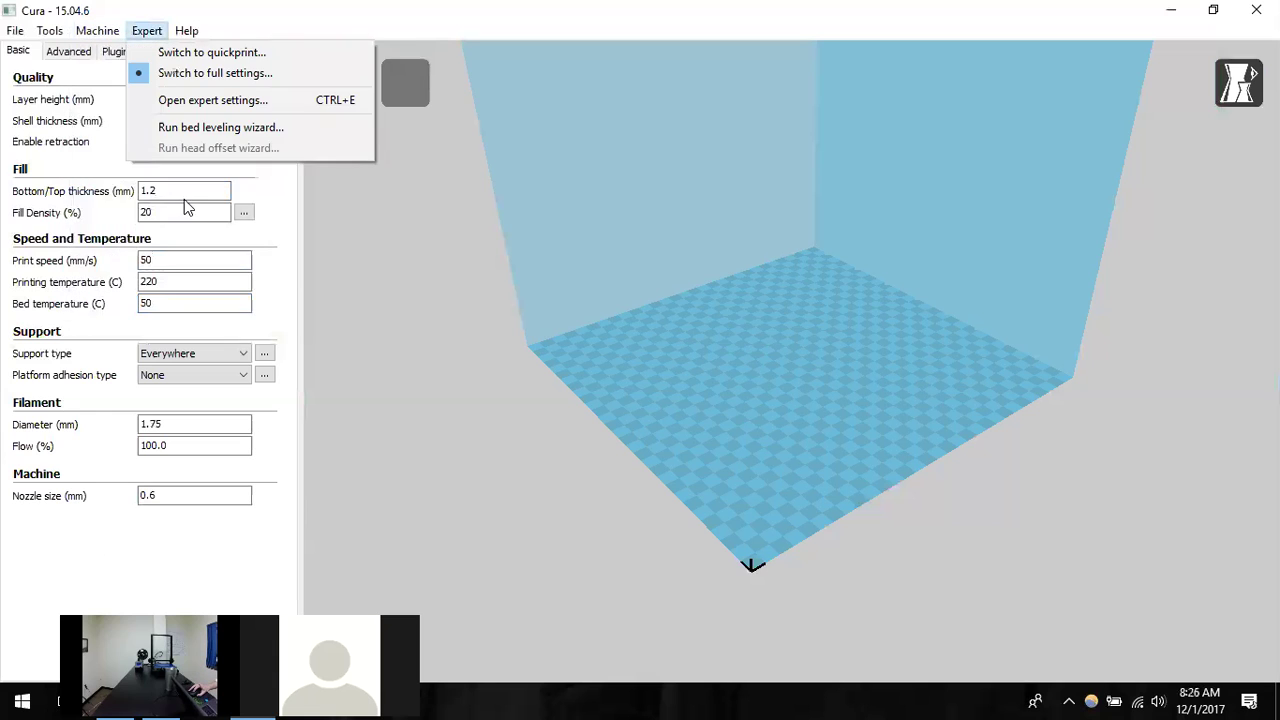
{"action": "mouse_move", "coordinate": [101, 37]}
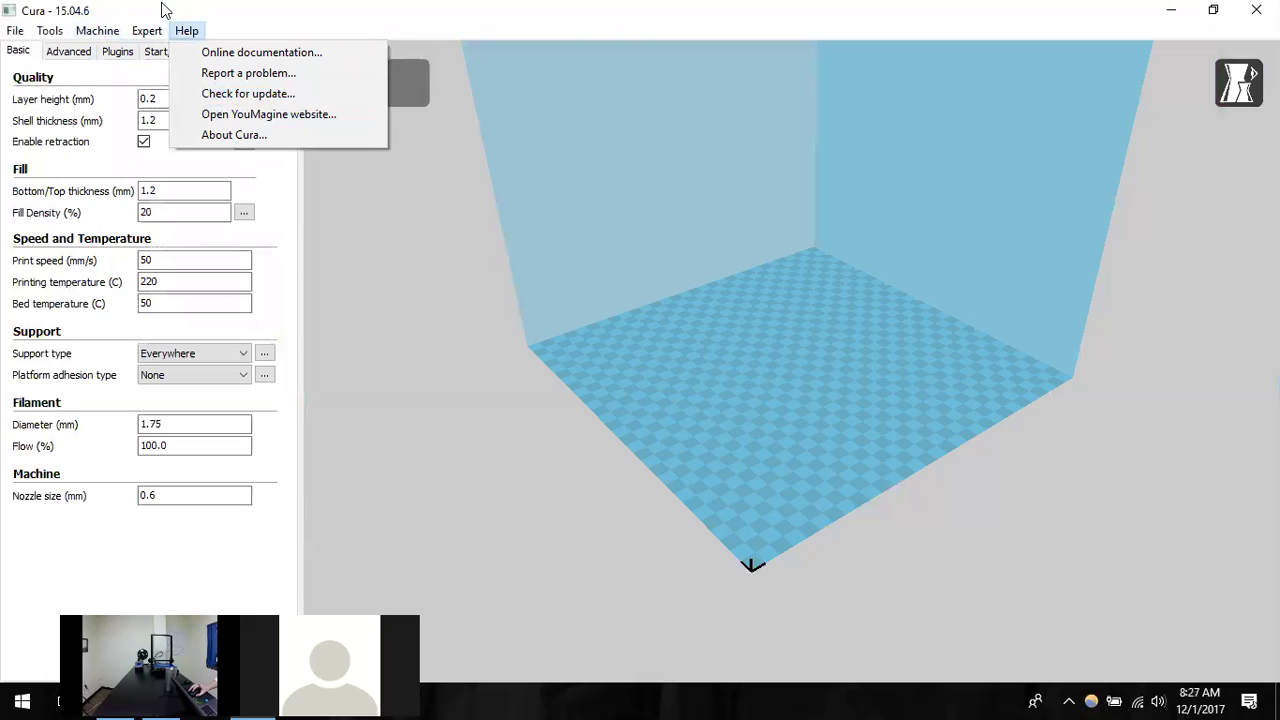
{"action": "left_click", "coordinate": [108, 527]}
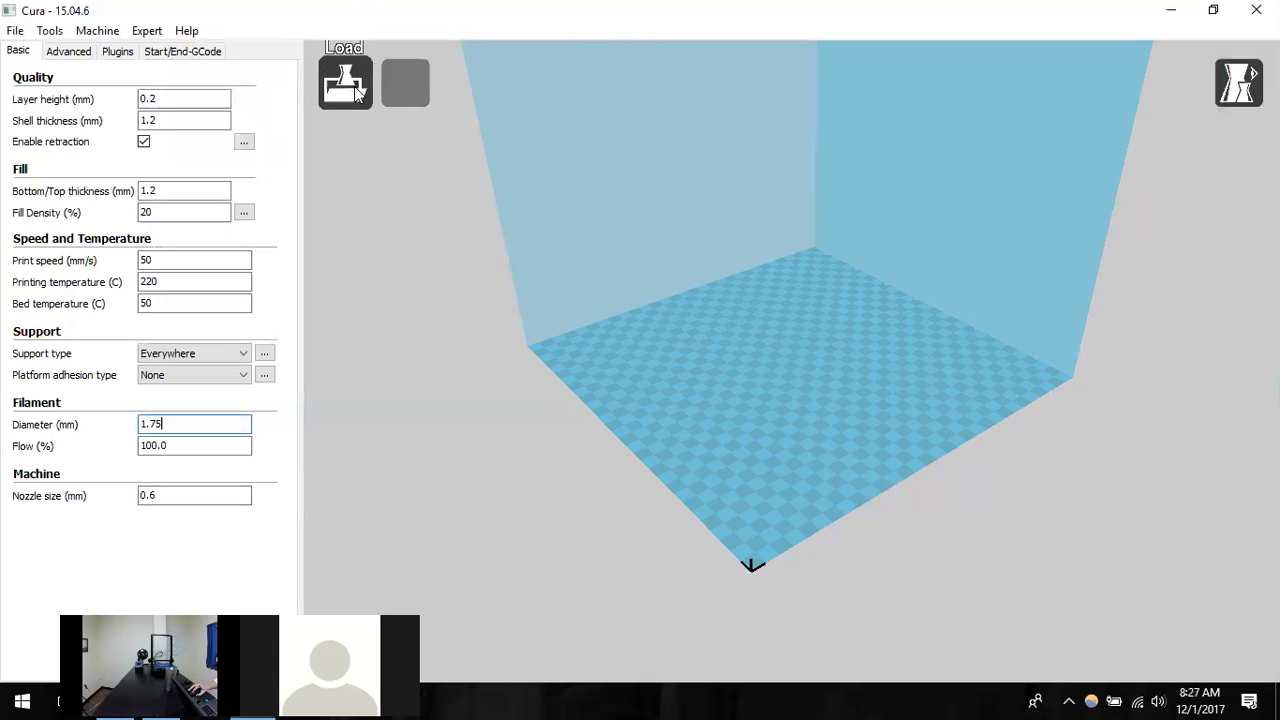
Load the Six Sided Dice (d6) model from the STL files folder on the NWA3D (E:) drive
{"action": "left_click", "coordinate": [18, 30]}
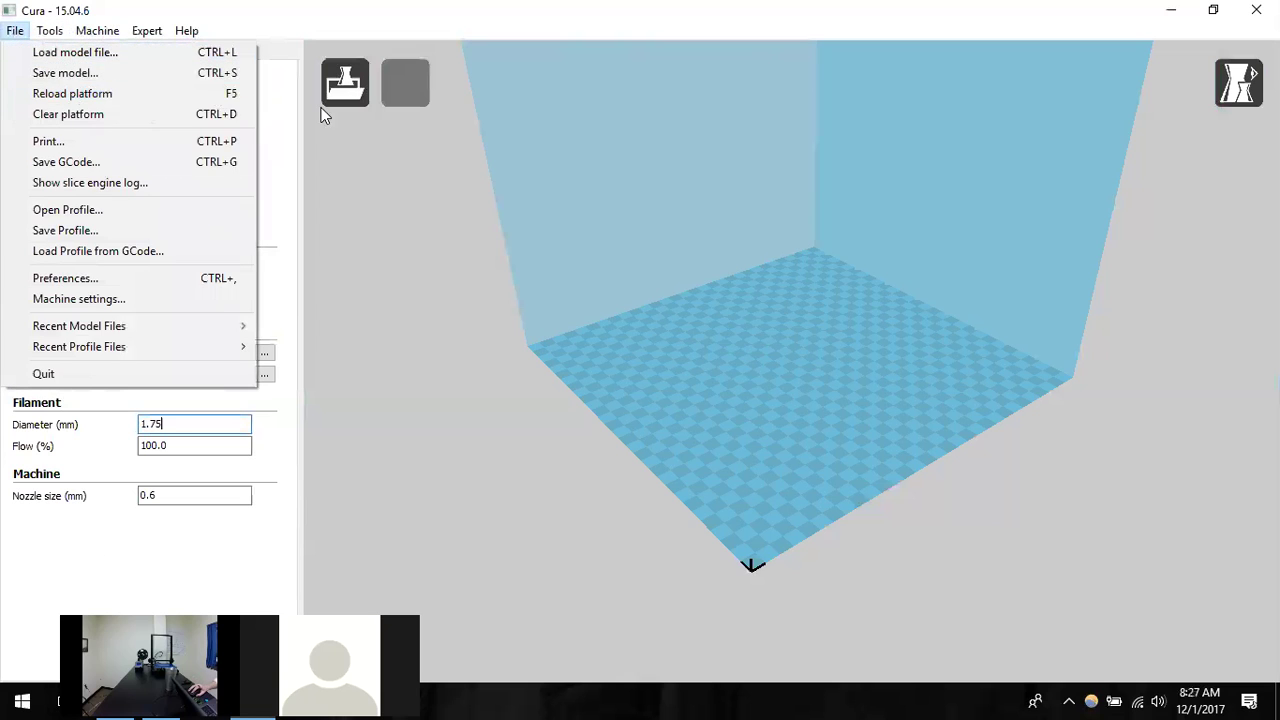
{"action": "left_click", "coordinate": [345, 88]}
{"action": "left_click", "coordinate": [345, 88]}
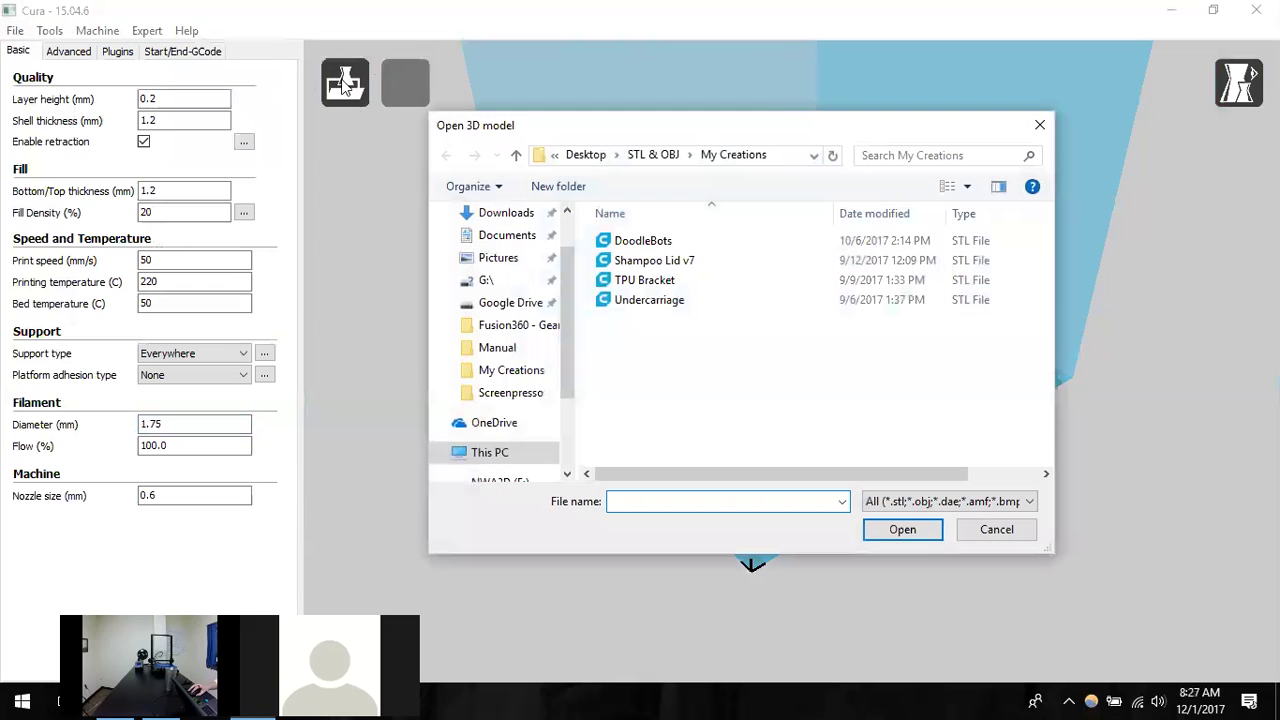
{"action": "scroll", "coordinate": [520, 417], "scroll_direction": "down", "scroll_amount": 3}
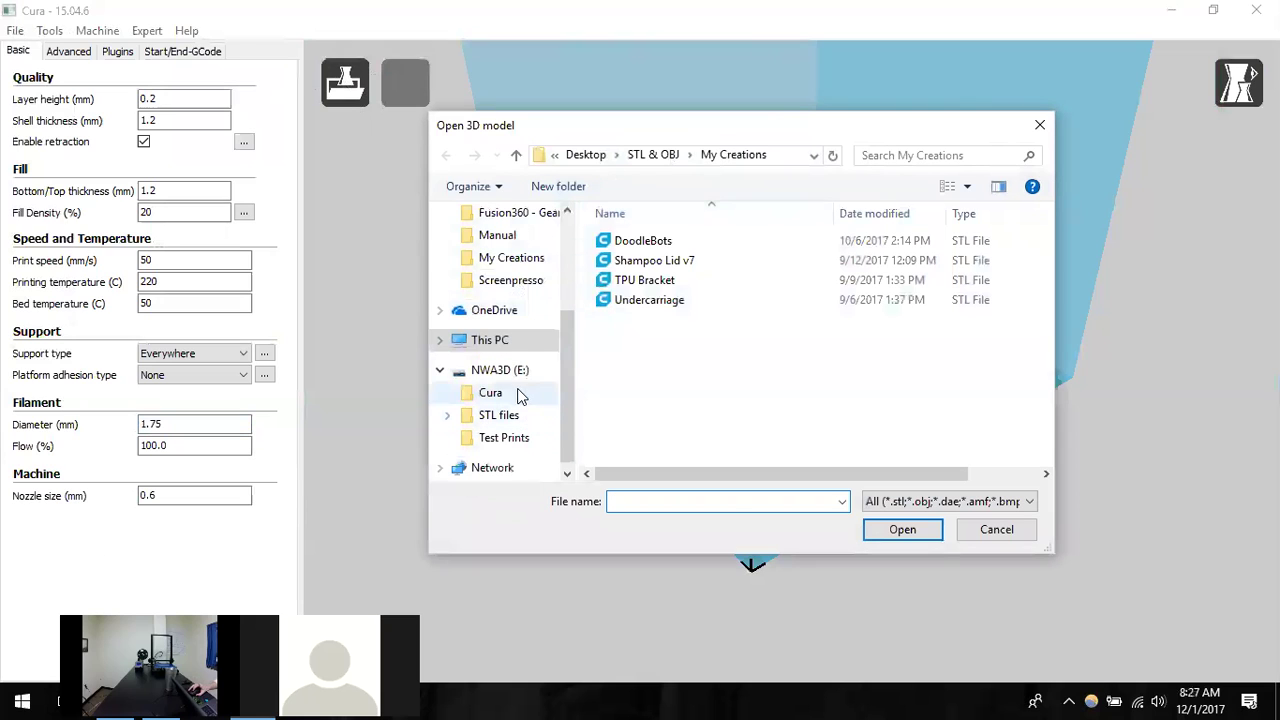
{"action": "left_click", "coordinate": [495, 370]}
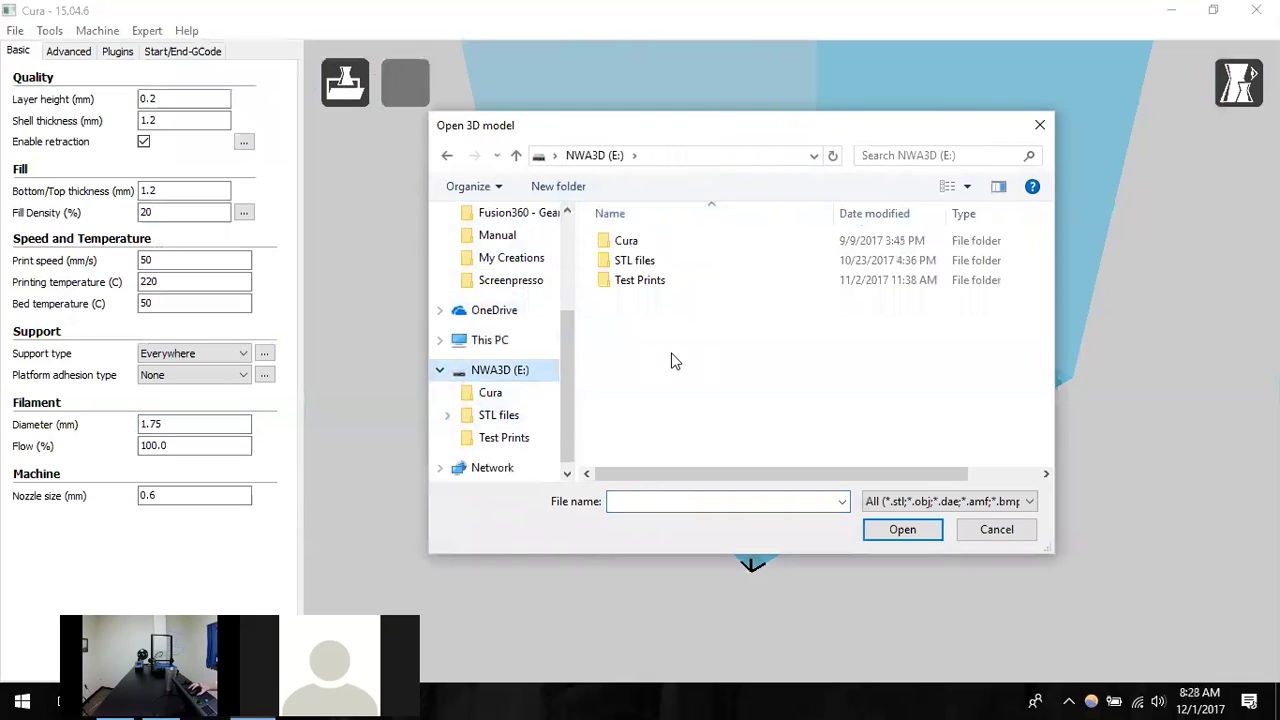
{"action": "double_click", "coordinate": [675, 257]}
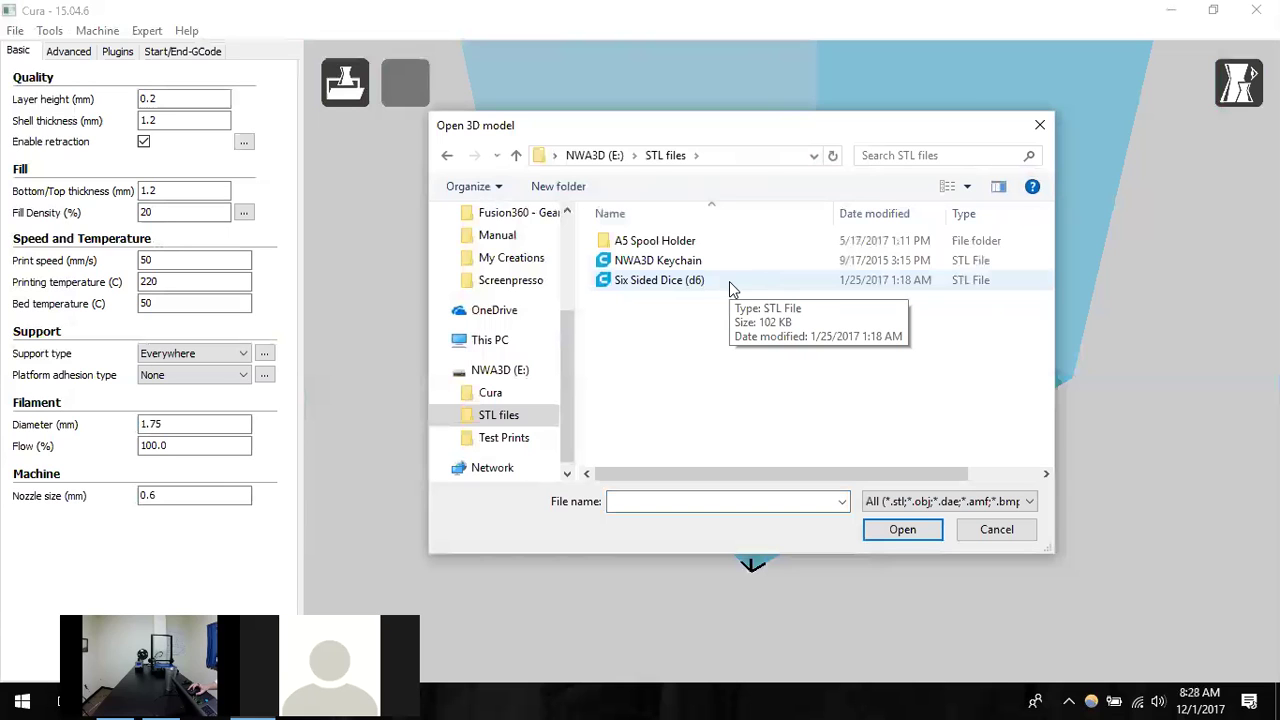
{"action": "double_click", "coordinate": [729, 281]}
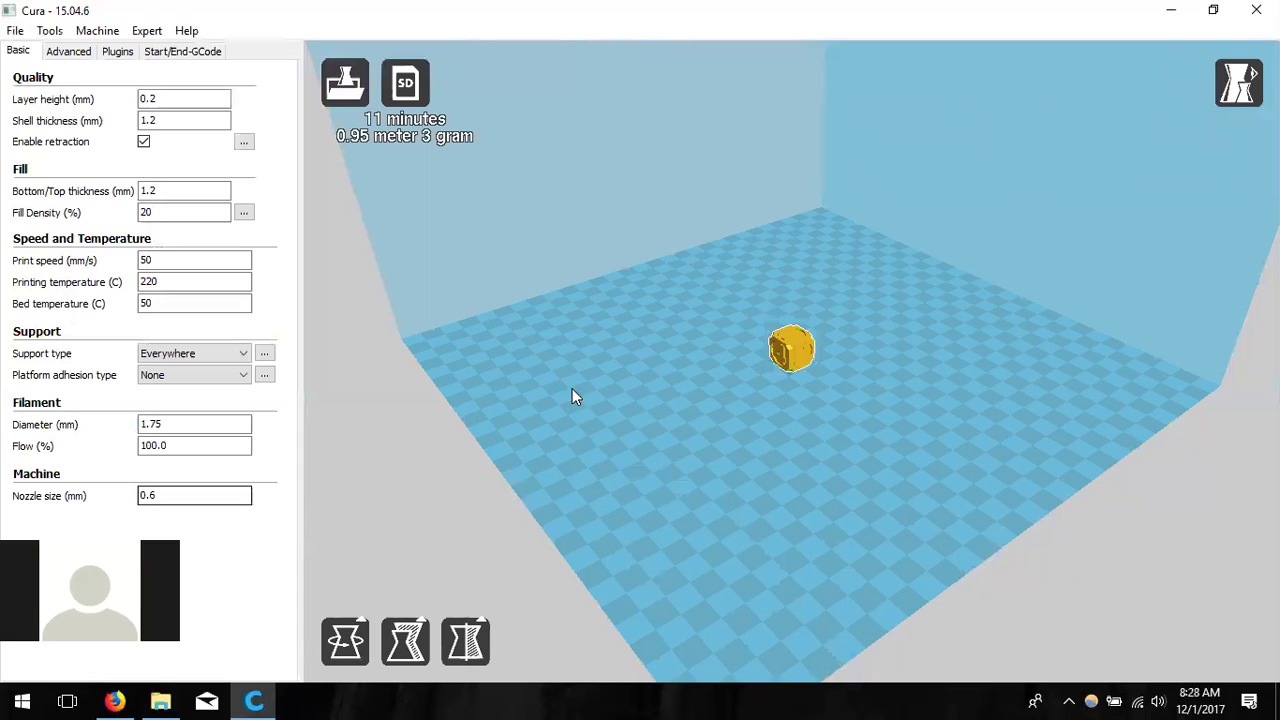
Move the dice to the platform's front-left corner near the origin, and center it on the platform again
{"action": "right_click", "coordinate": [781, 346]}
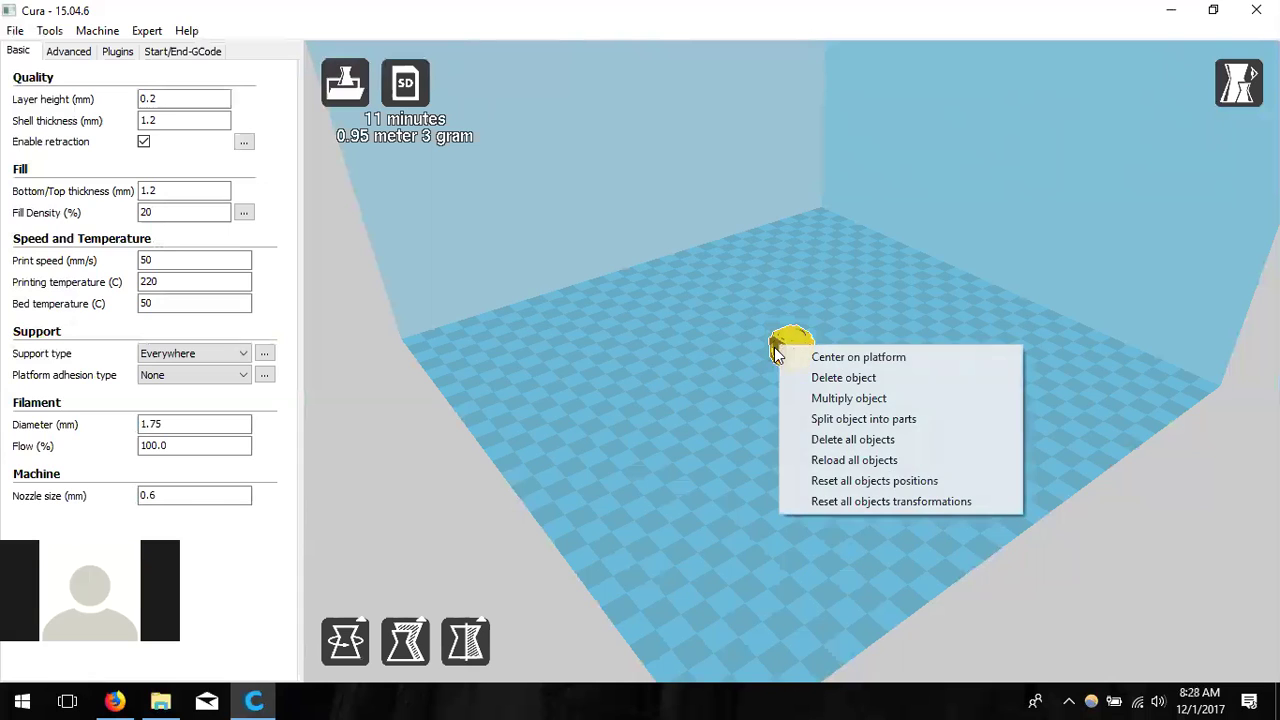
{"action": "left_click", "coordinate": [850, 357]}
{"action": "left_click_drag", "start_coordinate": [791, 350], "coordinate": [405, 493]}
{"action": "mouse_move", "coordinate": [766, 583]}
{"action": "right_mouse_down"}
{"action": "mouse_move", "coordinate": [789, 589]}
{"action": "mouse_move", "coordinate": [770, 596]}
{"action": "right_mouse_up"}
{"action": "right_click_drag", "start_coordinate": [501, 605], "coordinate": [536, 568]}
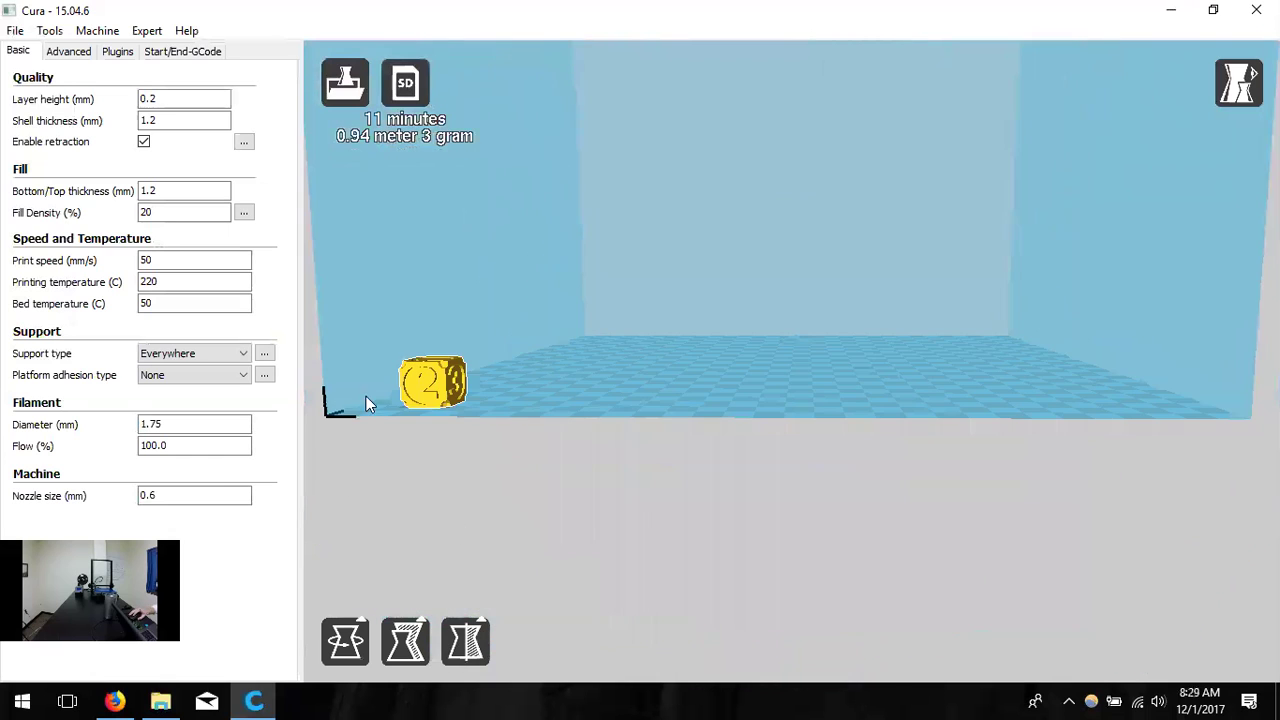
{"action": "right_click_drag", "start_coordinate": [457, 382], "coordinate": [452, 379]}
{"action": "left_click", "coordinate": [524, 391]}
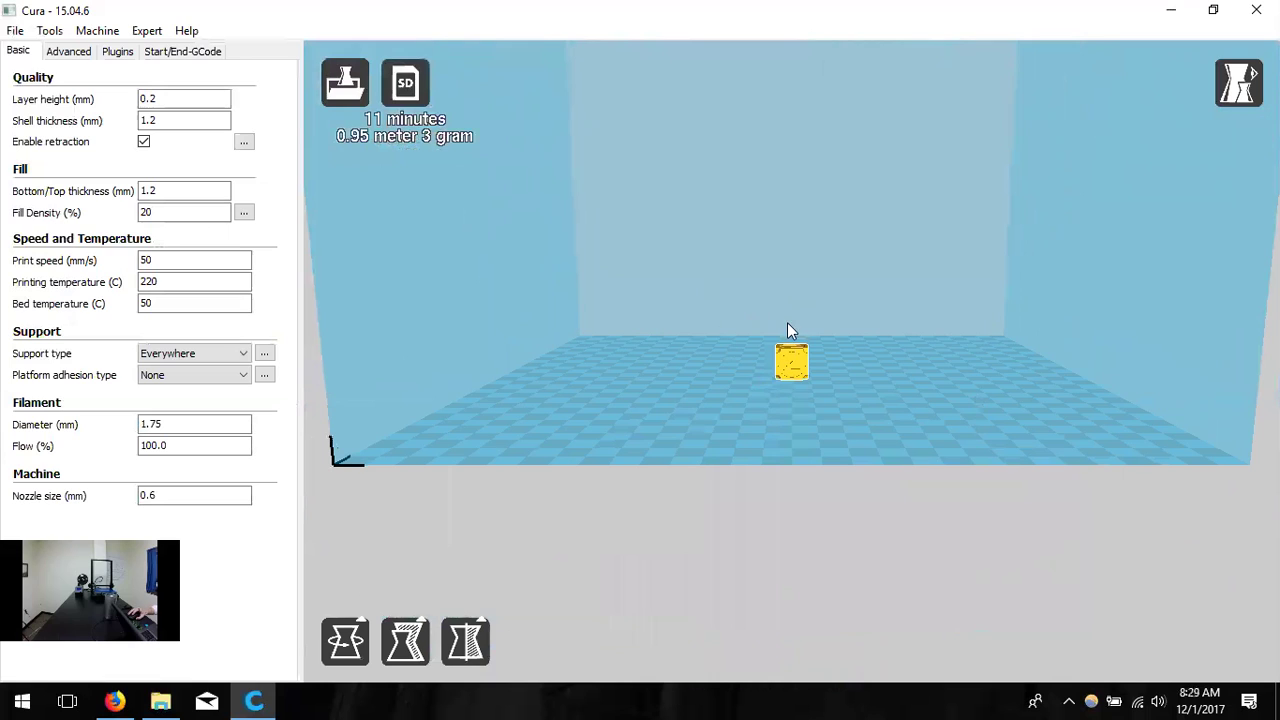
Examine the centered dice and the whole build volume from several angles and distances
{"action": "right_click", "coordinate": [786, 376]}
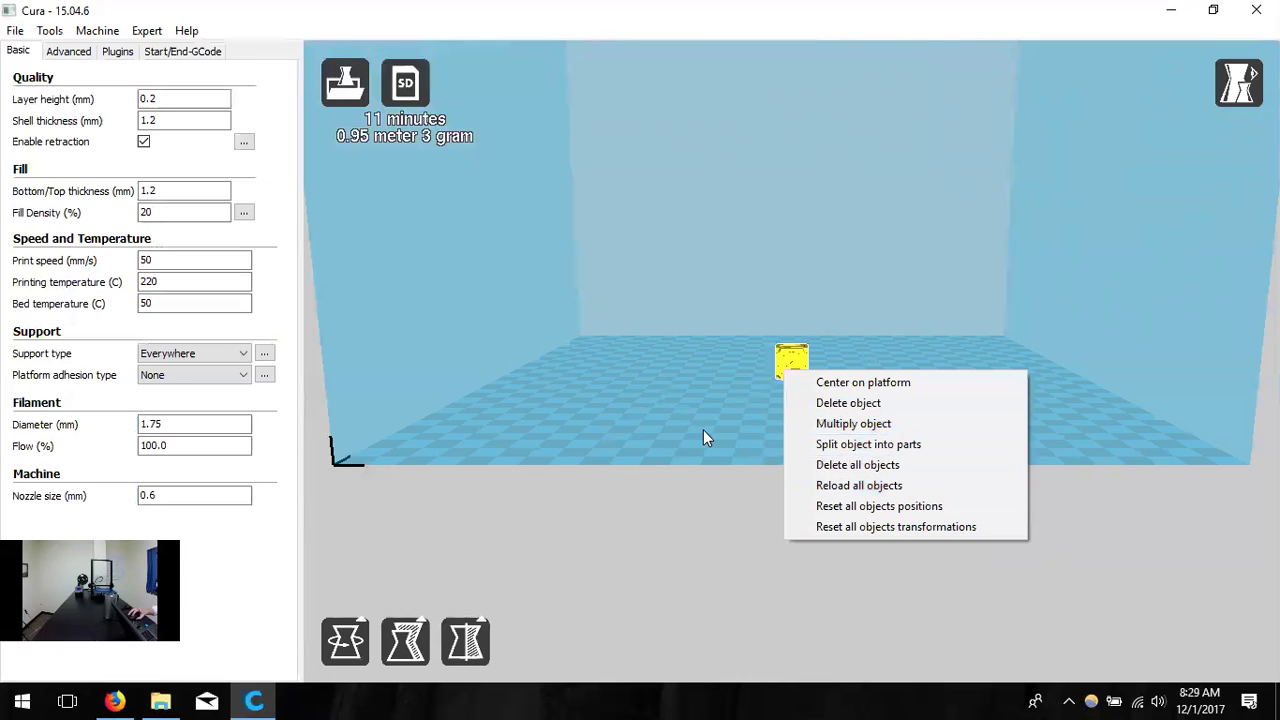
{"action": "right_click_drag", "start_coordinate": [705, 433], "coordinate": [851, 410]}
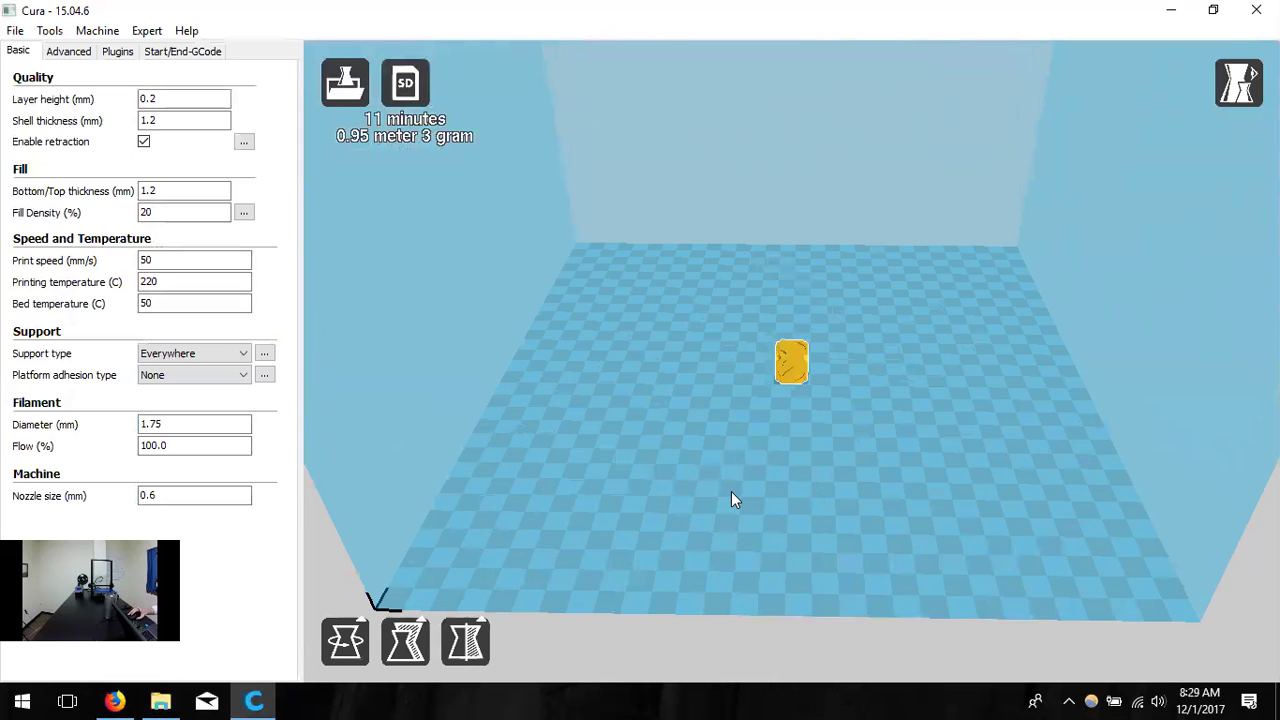
{"action": "right_click_drag", "start_coordinate": [697, 482], "coordinate": [778, 414]}
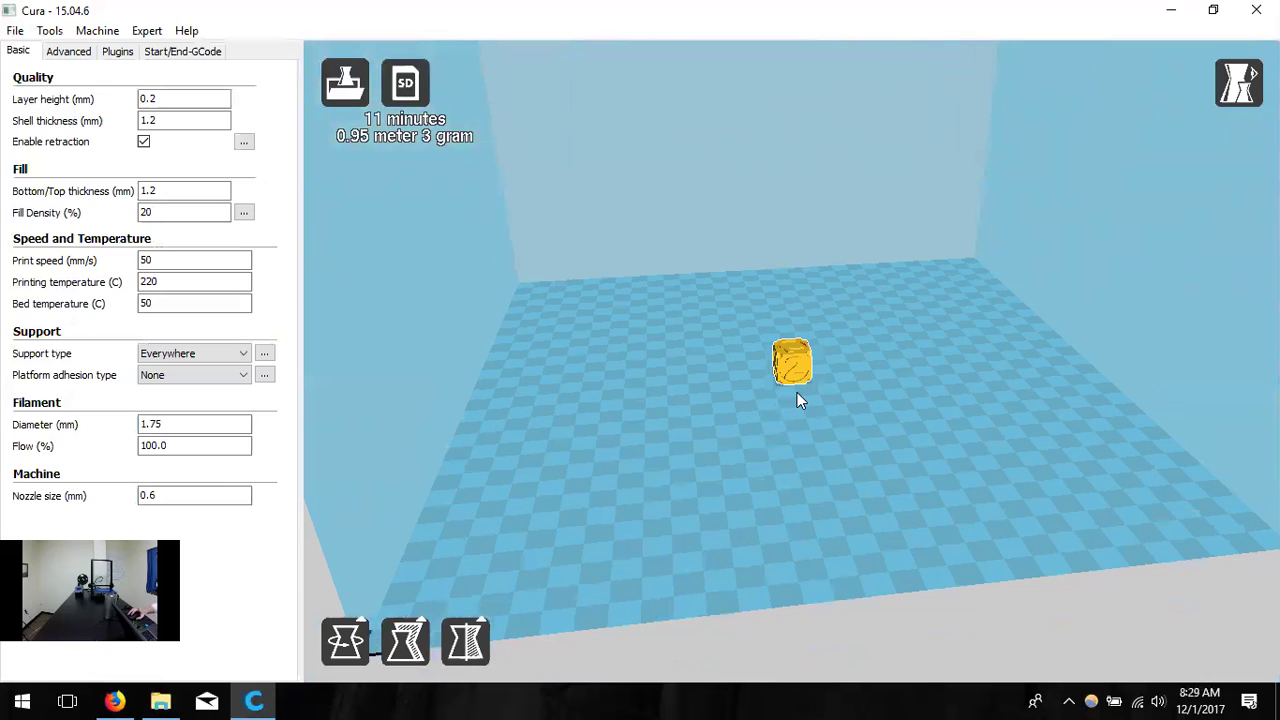
{"action": "right_click_drag", "start_coordinate": [919, 364], "coordinate": [894, 432]}
{"action": "scroll", "coordinate": [888, 467], "scroll_direction": "down", "scroll_amount": 5}
{"action": "right_click_drag", "start_coordinate": [829, 303], "coordinate": [832, 325]}
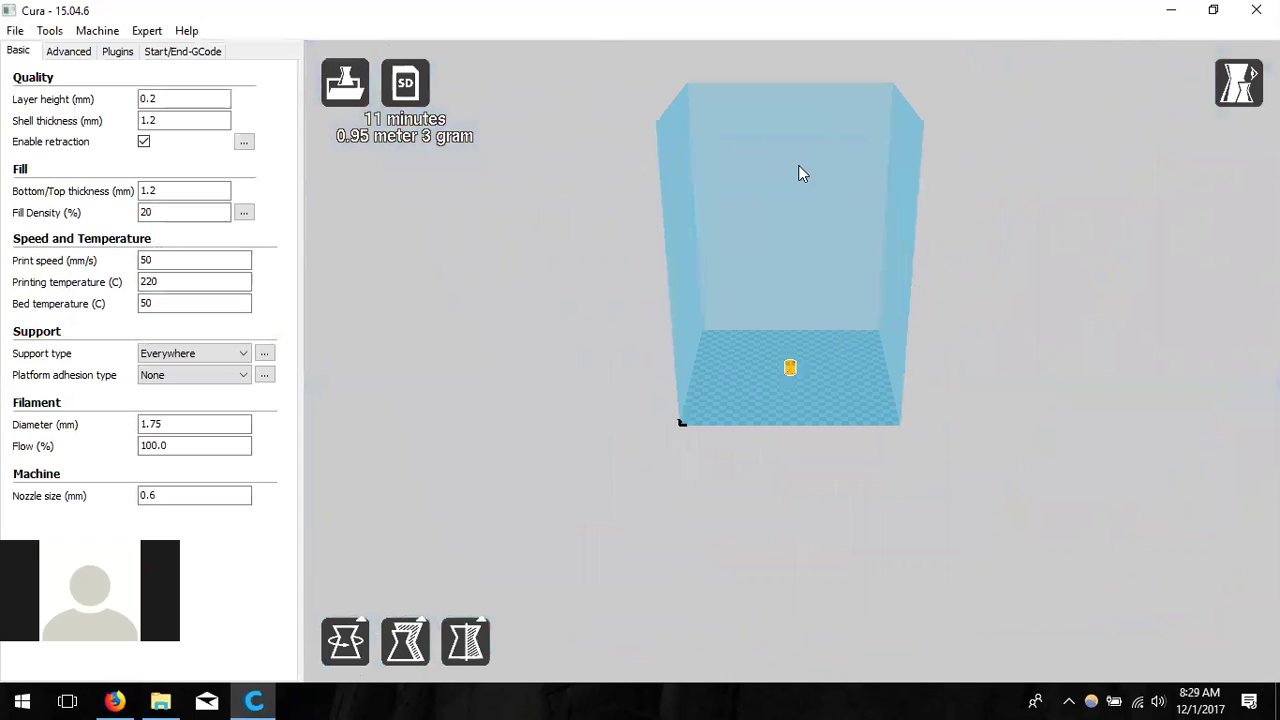
{"action": "right_click_drag", "start_coordinate": [770, 270], "coordinate": [780, 518]}
{"action": "scroll", "coordinate": [780, 518], "scroll_direction": "up", "scroll_amount": 3}
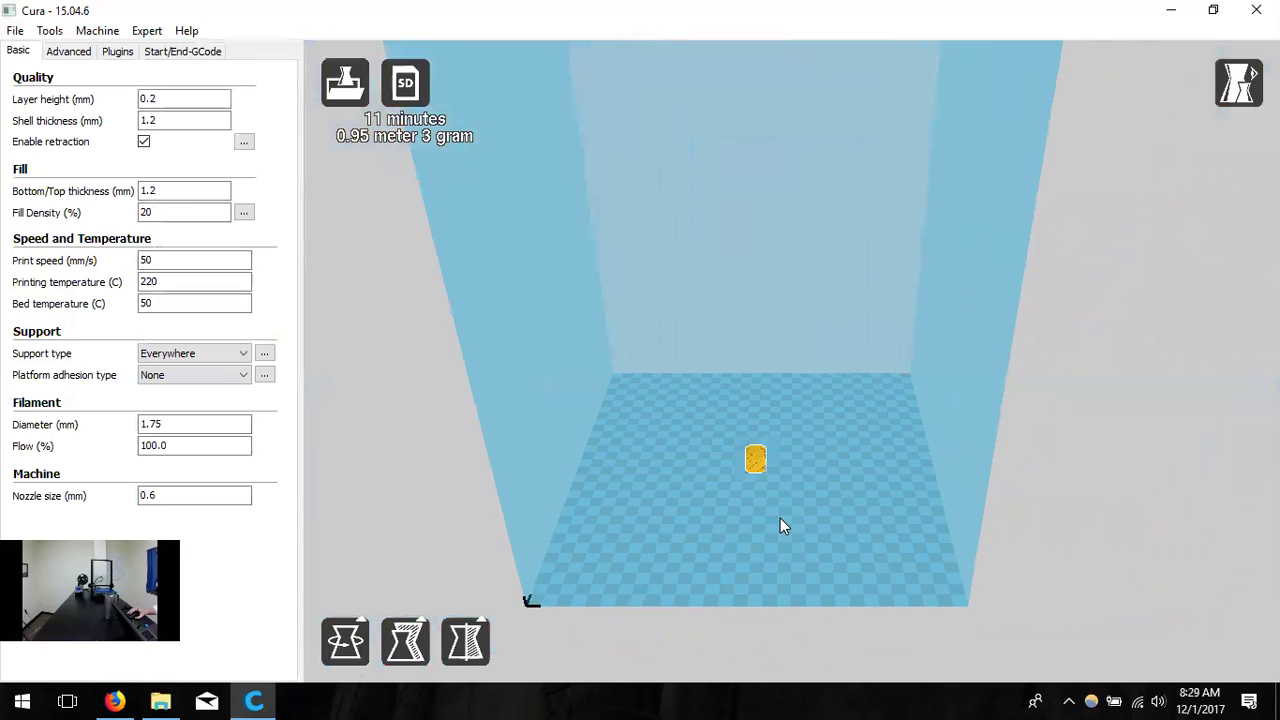
Move the dice close to the platform's left edge and shift it slightly inward at close range
{"action": "scroll", "coordinate": [780, 518], "scroll_direction": "up", "scroll_amount": 2}
{"action": "left_click_drag", "start_coordinate": [752, 482], "coordinate": [590, 414]}
{"action": "scroll", "coordinate": [590, 414], "scroll_direction": "up", "scroll_amount": 2}
{"action": "right_click", "coordinate": [557, 468]}
{"action": "double_click", "coordinate": [410, 452]}
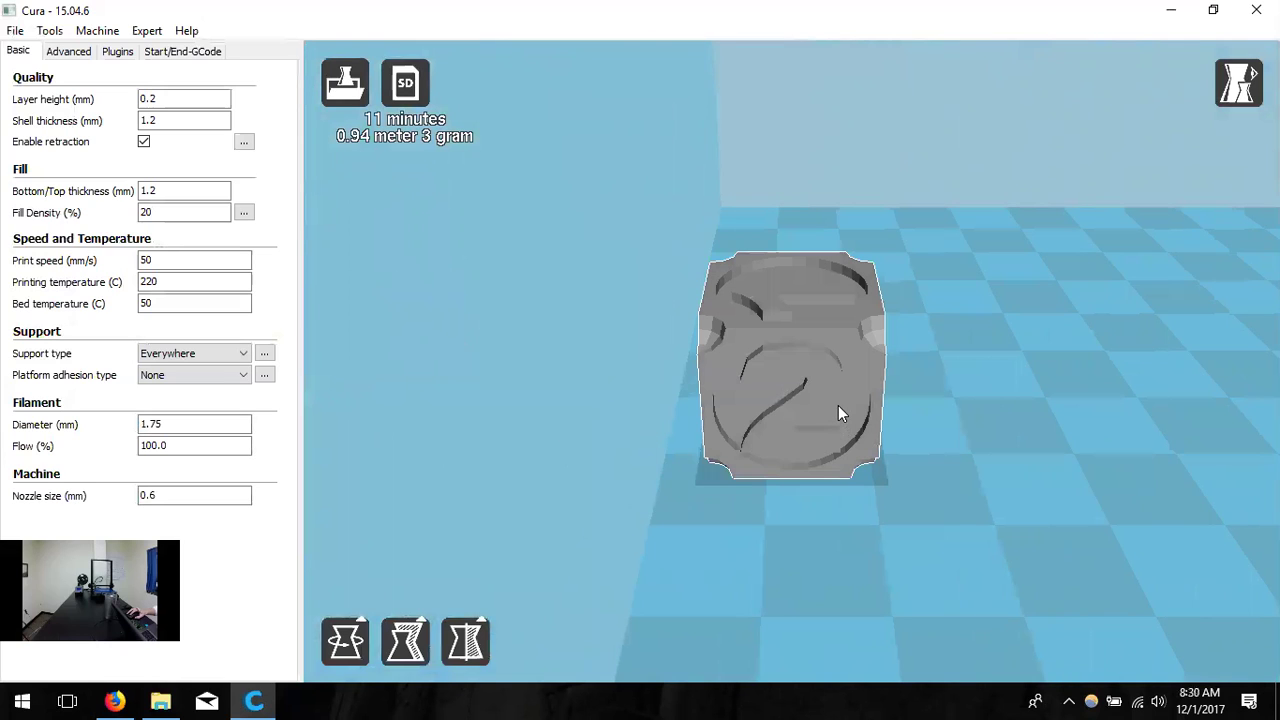
{"action": "left_click_drag", "start_coordinate": [838, 405], "coordinate": [891, 400]}
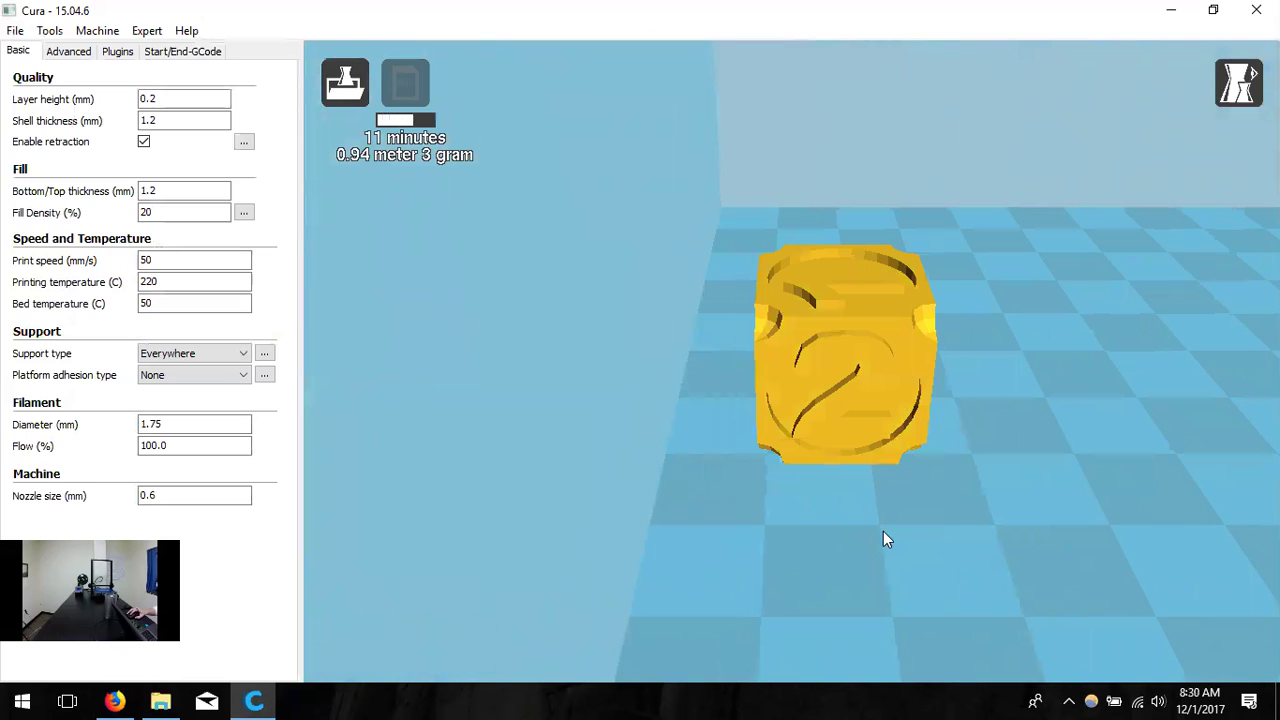
Return the dice from the platform's left edge to the center of the platform
{"action": "scroll", "coordinate": [877, 510], "scroll_direction": "down", "scroll_amount": 10}
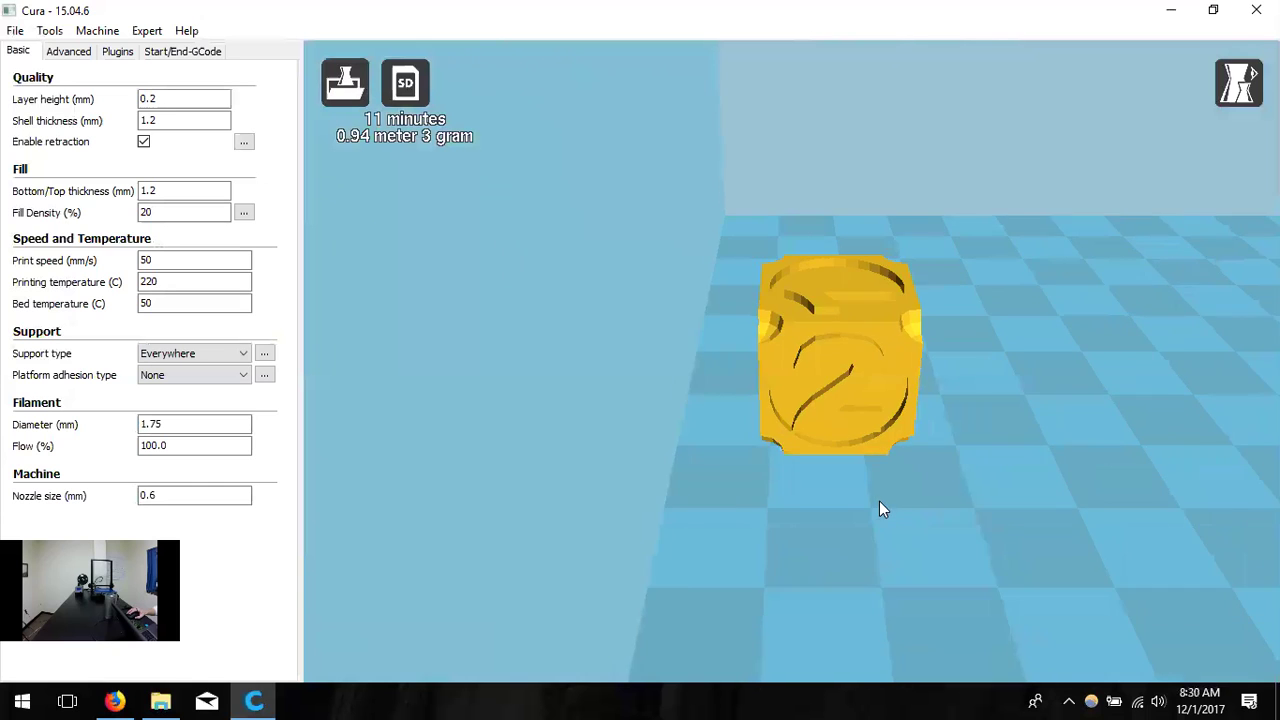
{"action": "scroll", "coordinate": [857, 440], "scroll_direction": "up", "scroll_amount": 2}
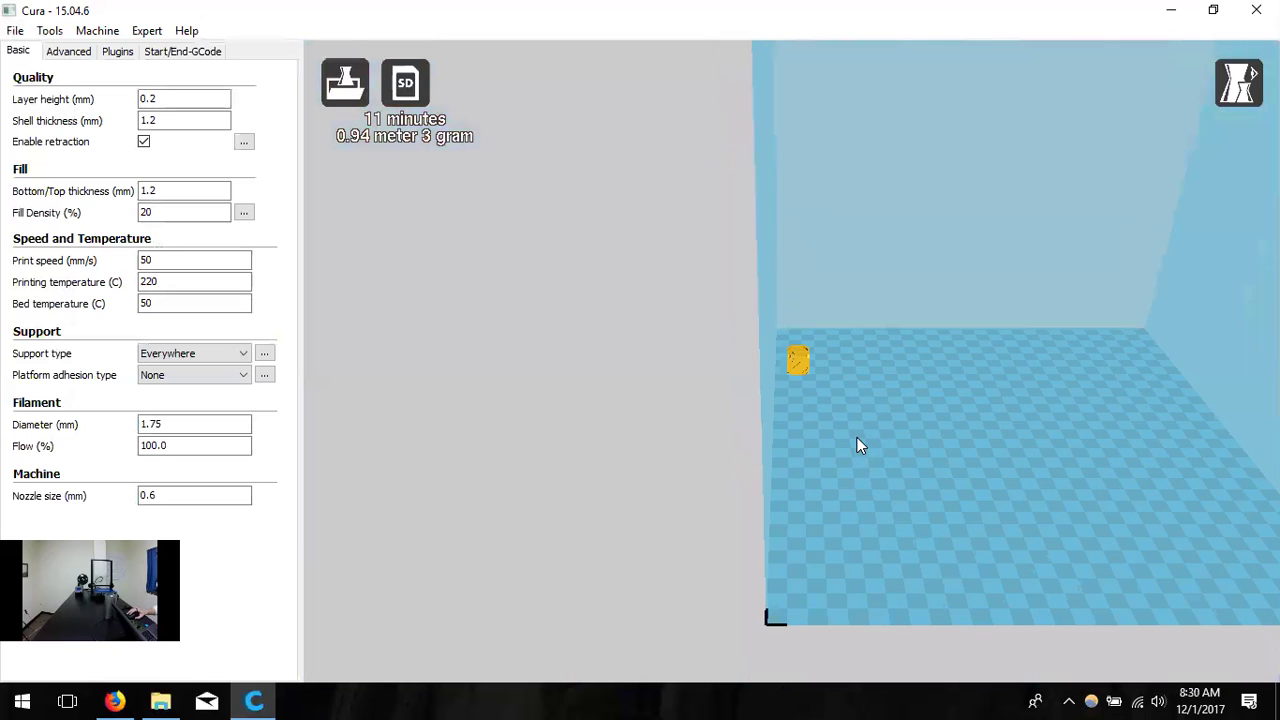
{"action": "right_click_drag", "start_coordinate": [857, 445], "coordinate": [566, 390]}
{"action": "right_click", "coordinate": [651, 357]}
{"action": "left_click", "coordinate": [656, 367]}
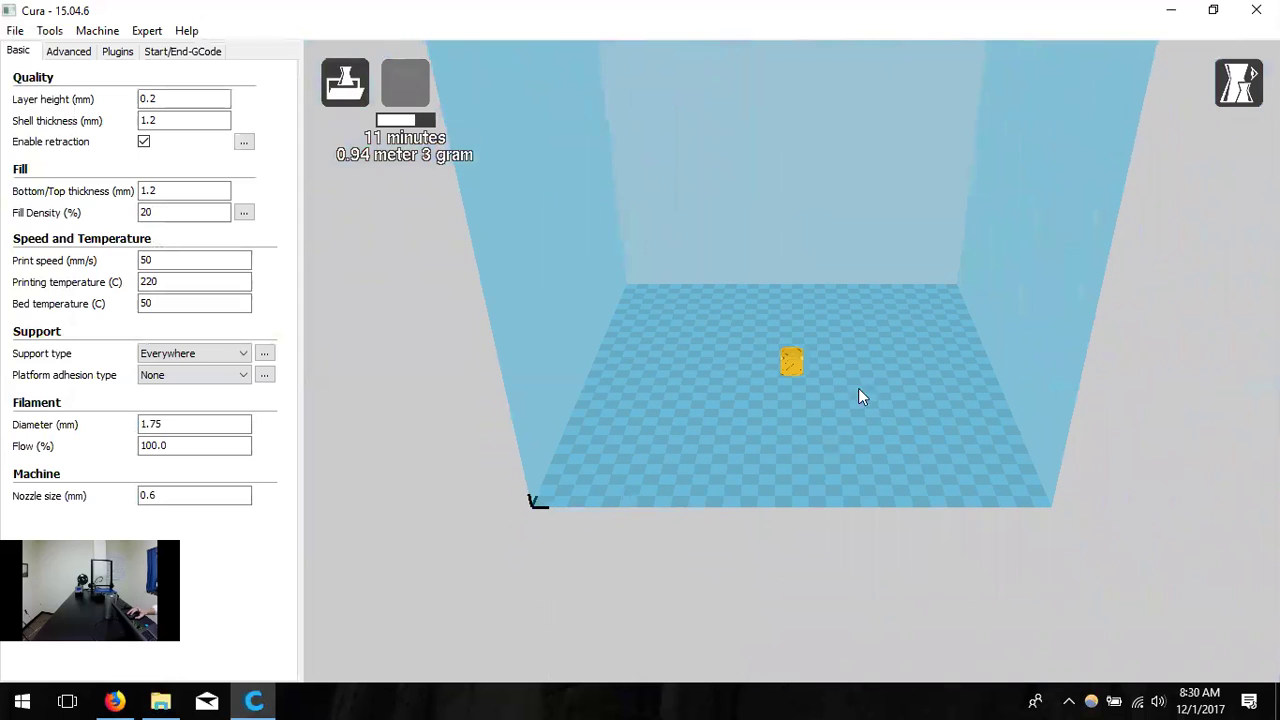
Rotate the dice about a horizontal axis to bring a different face on top
{"action": "left_click", "coordinate": [795, 364]}
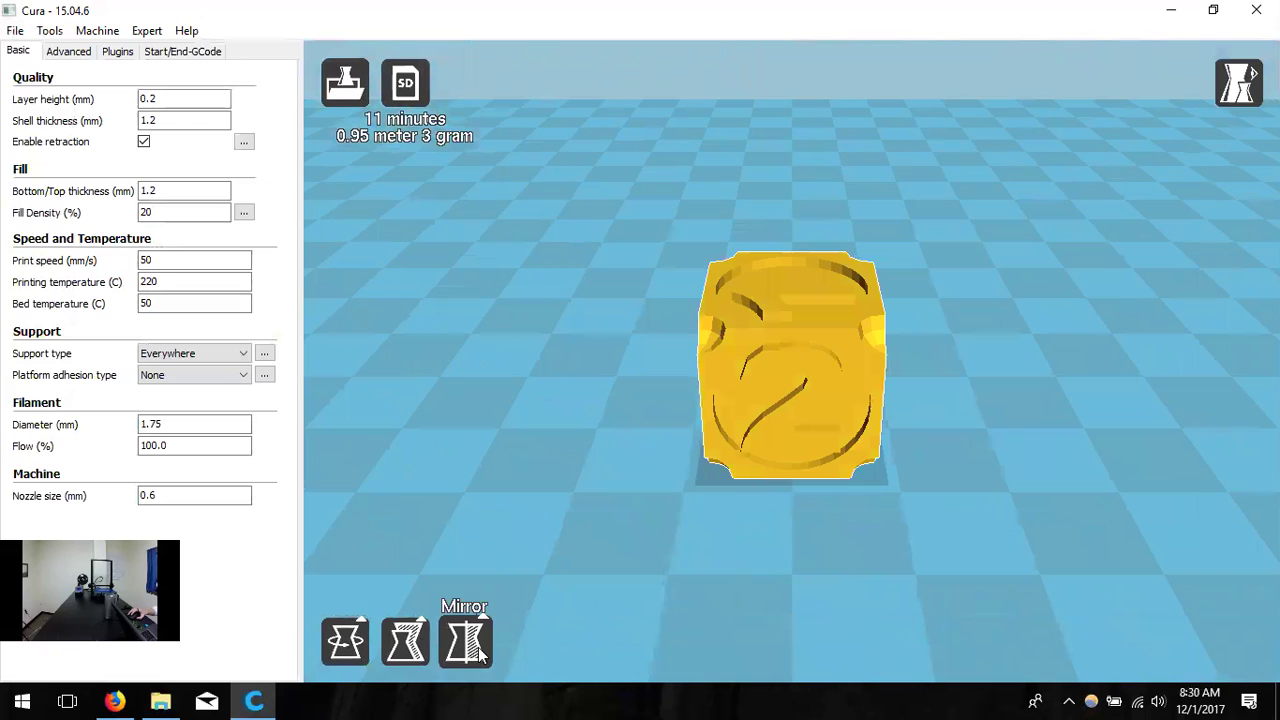
{"action": "left_click", "coordinate": [358, 648]}
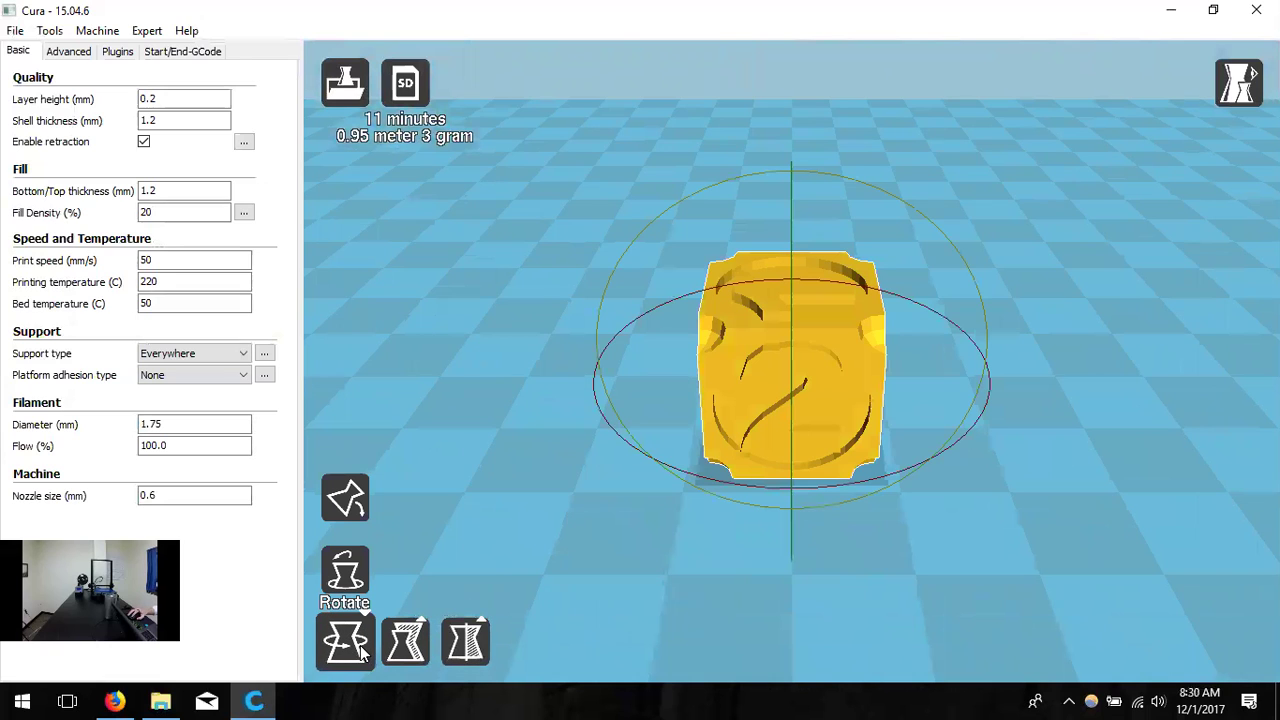
{"action": "right_click_drag", "start_coordinate": [523, 597], "coordinate": [761, 283]}
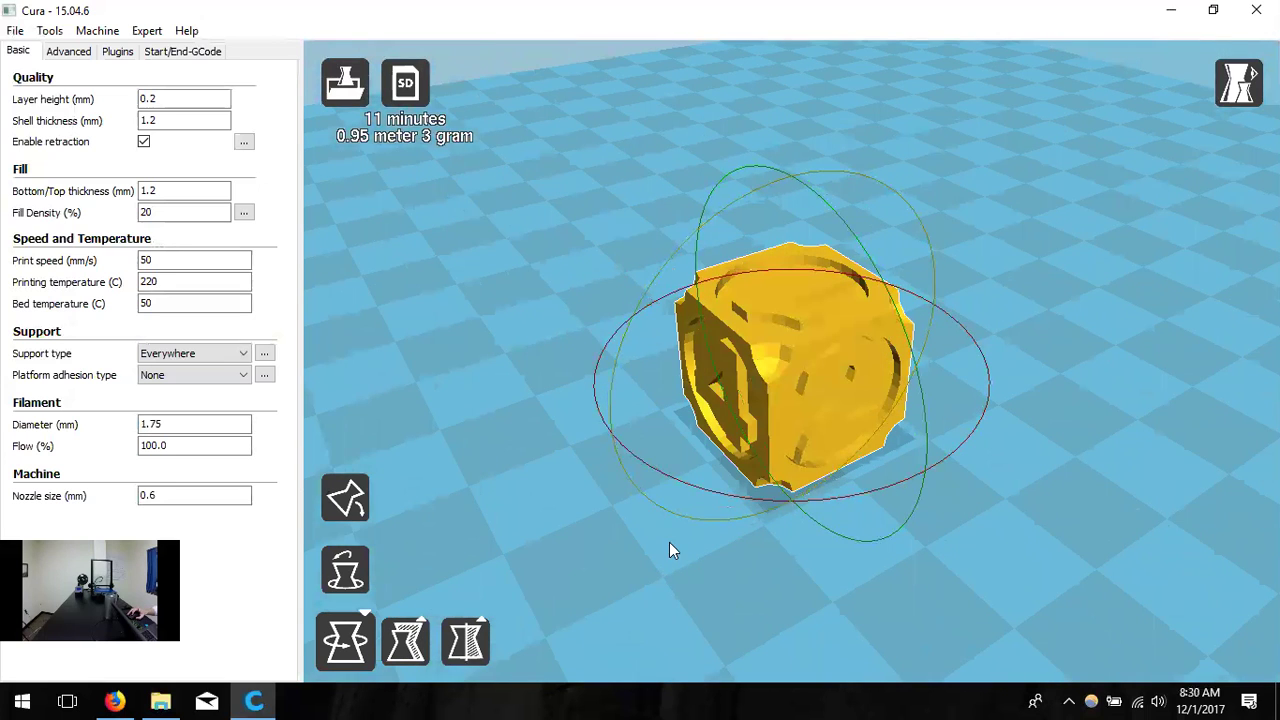
{"action": "left_click", "coordinate": [620, 400]}
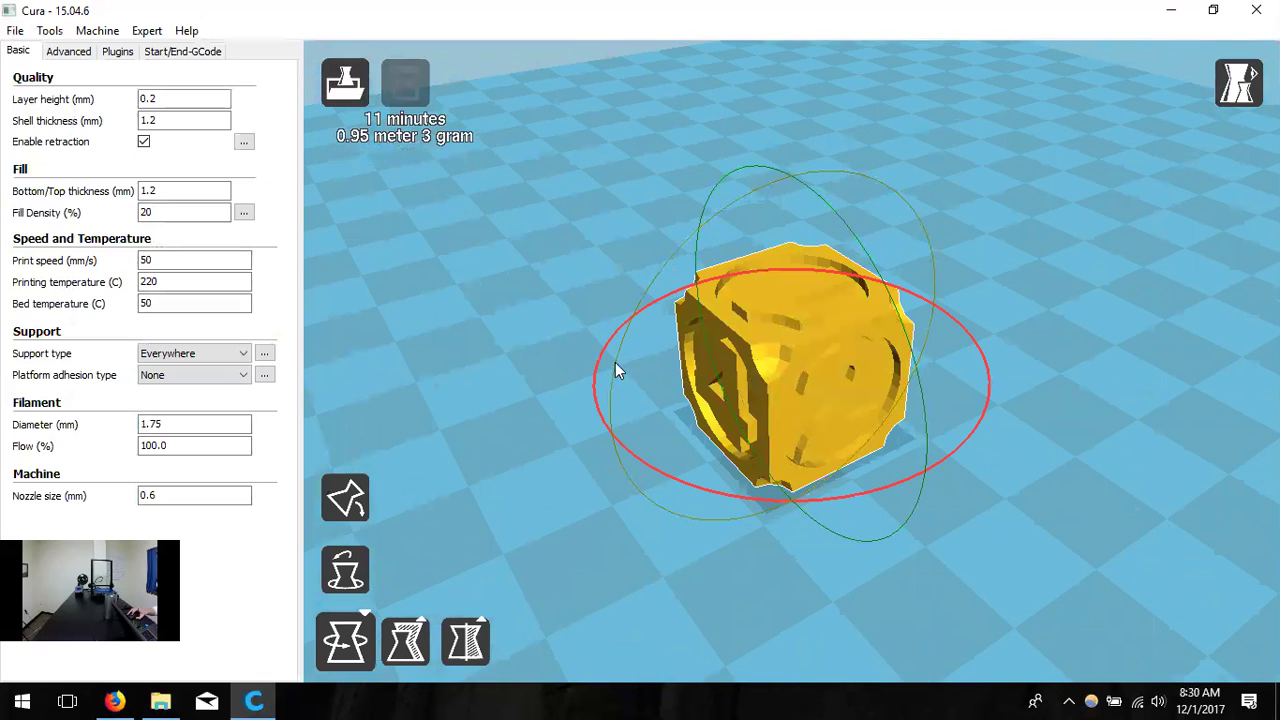
{"action": "left_click_drag", "start_coordinate": [678, 253], "coordinate": [645, 516]}
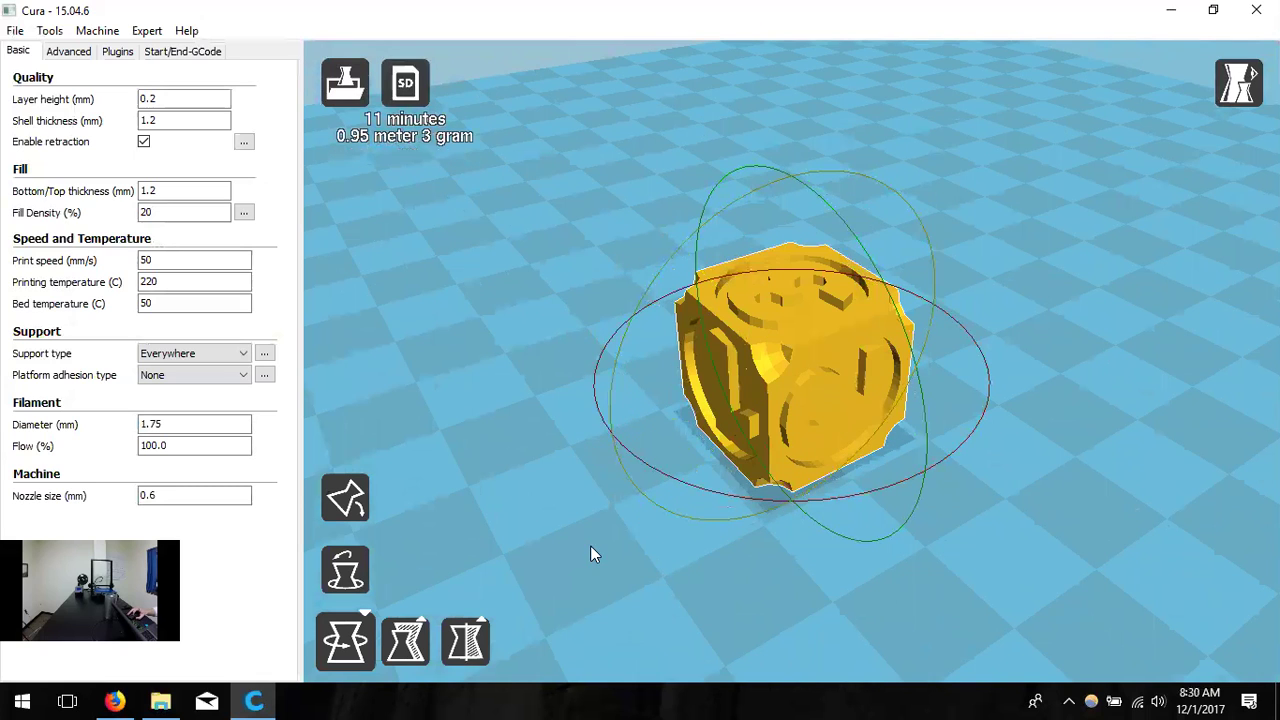
Reset the dice's rotation to restore its original orientation on the platform
{"action": "mouse_move", "coordinate": [1008, 566]}
{"action": "right_mouse_down"}
{"action": "mouse_move", "coordinate": [978, 575]}
{"action": "mouse_move", "coordinate": [1008, 560]}
{"action": "right_mouse_up"}
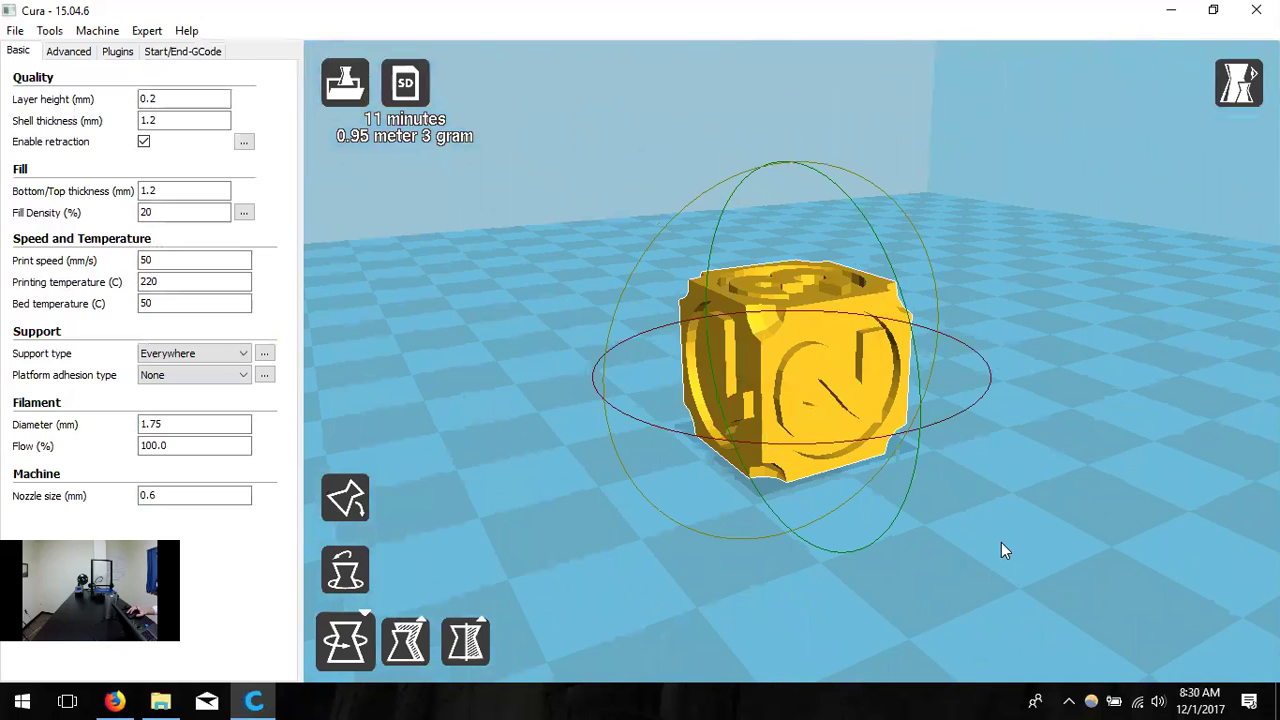
{"action": "mouse_move", "coordinate": [966, 421]}
{"action": "left_mouse_down"}
{"action": "mouse_move", "coordinate": [937, 465]}
{"action": "mouse_move", "coordinate": [936, 428]}
{"action": "mouse_move", "coordinate": [963, 413]}
{"action": "left_mouse_up"}
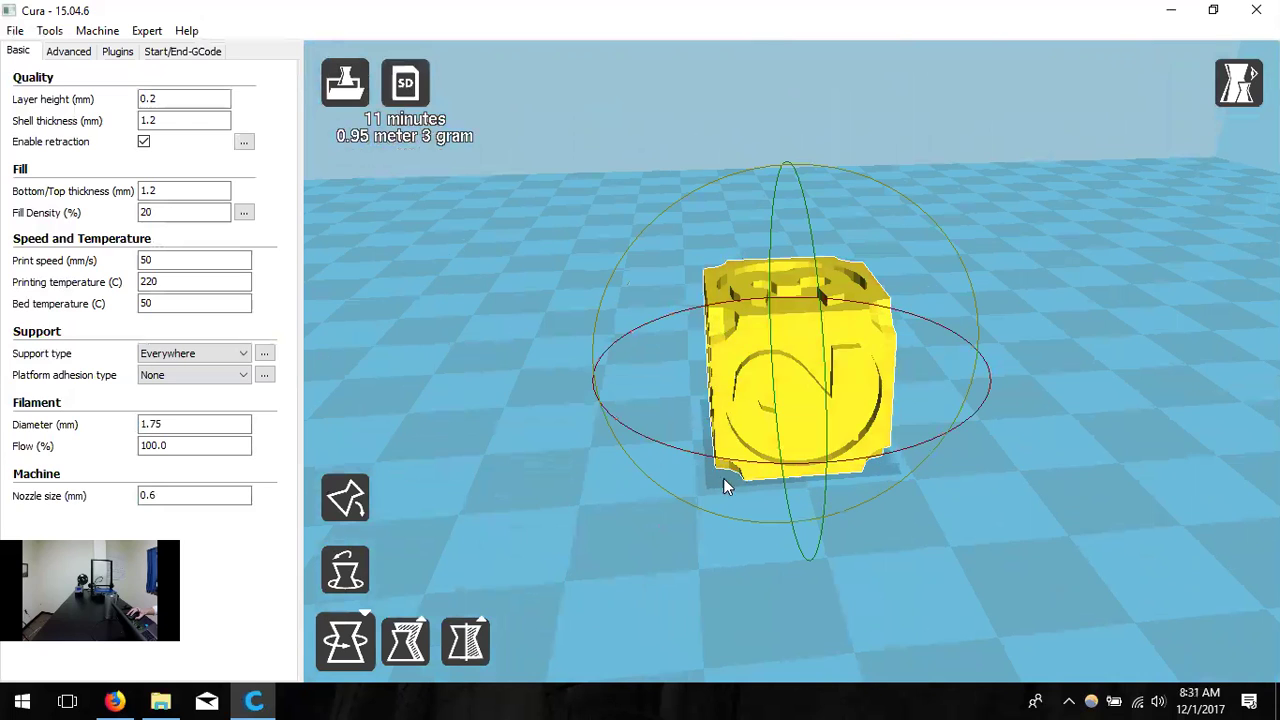
{"action": "left_click", "coordinate": [663, 560]}
{"action": "right_click_drag", "start_coordinate": [663, 560], "coordinate": [647, 567]}
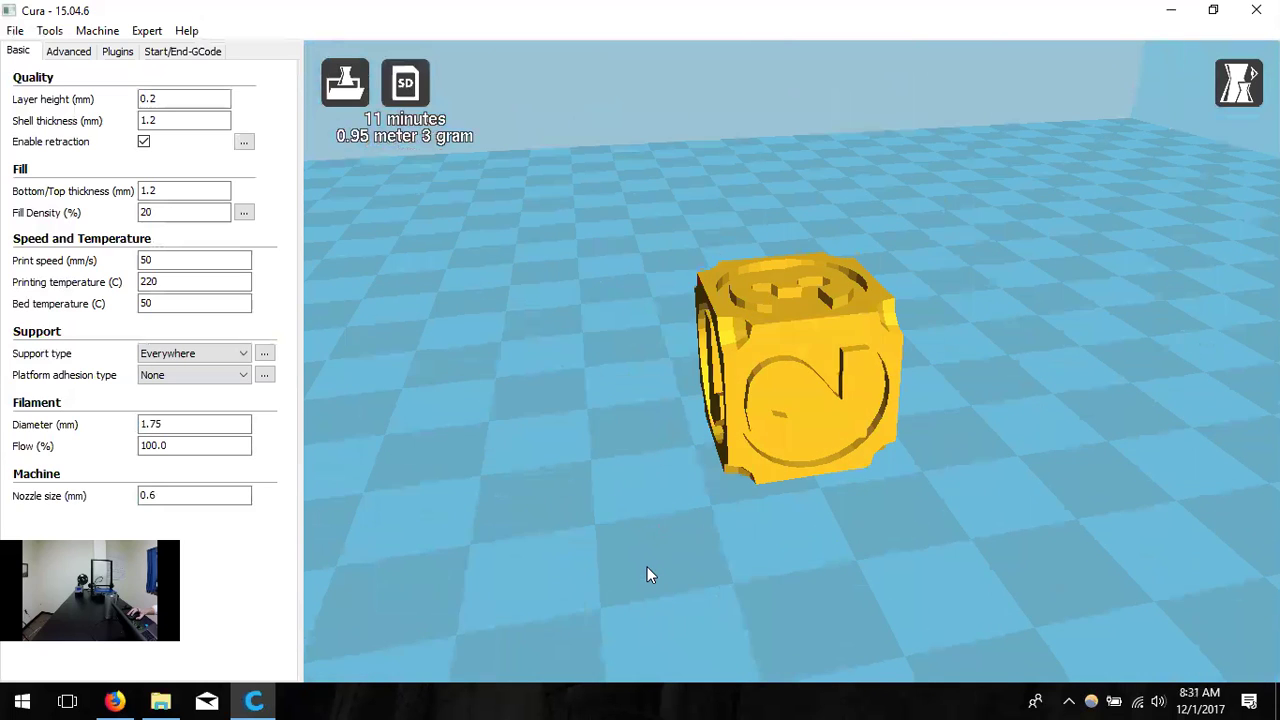
{"action": "left_click", "coordinate": [345, 640]}
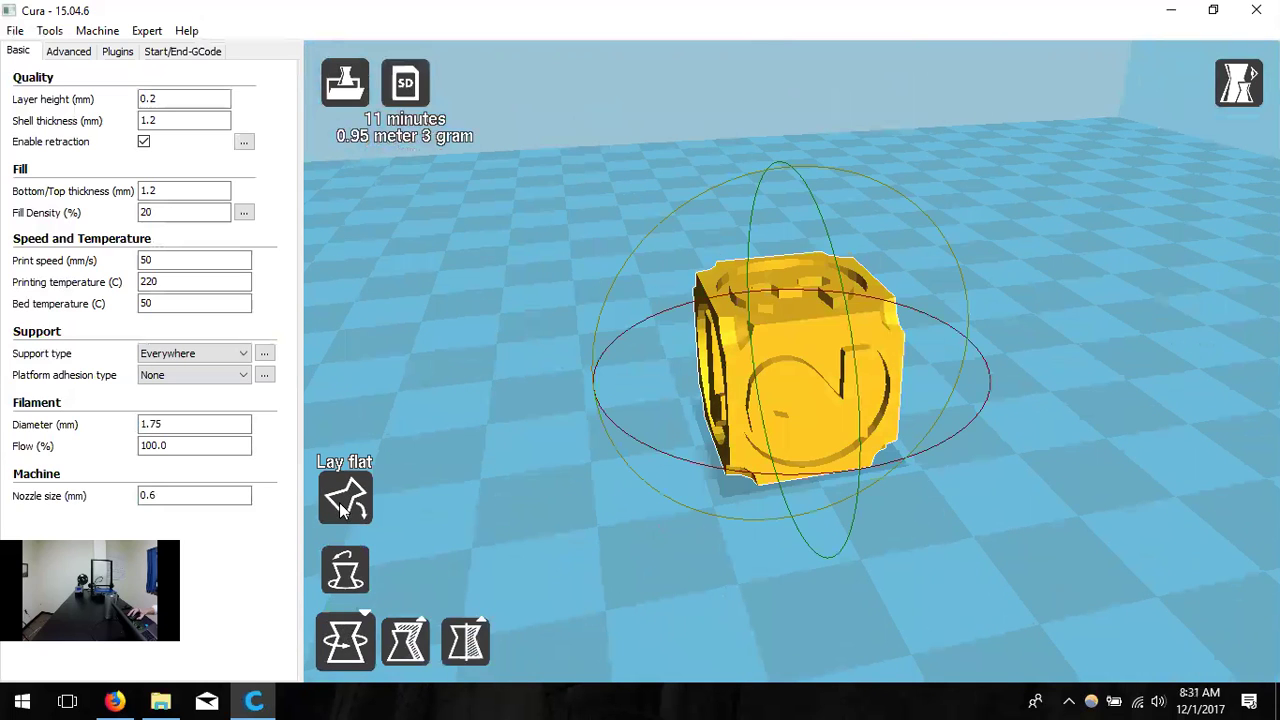
{"action": "left_click", "coordinate": [343, 565]}
{"action": "scroll", "coordinate": [663, 497], "scroll_direction": "down", "scroll_amount": 3}
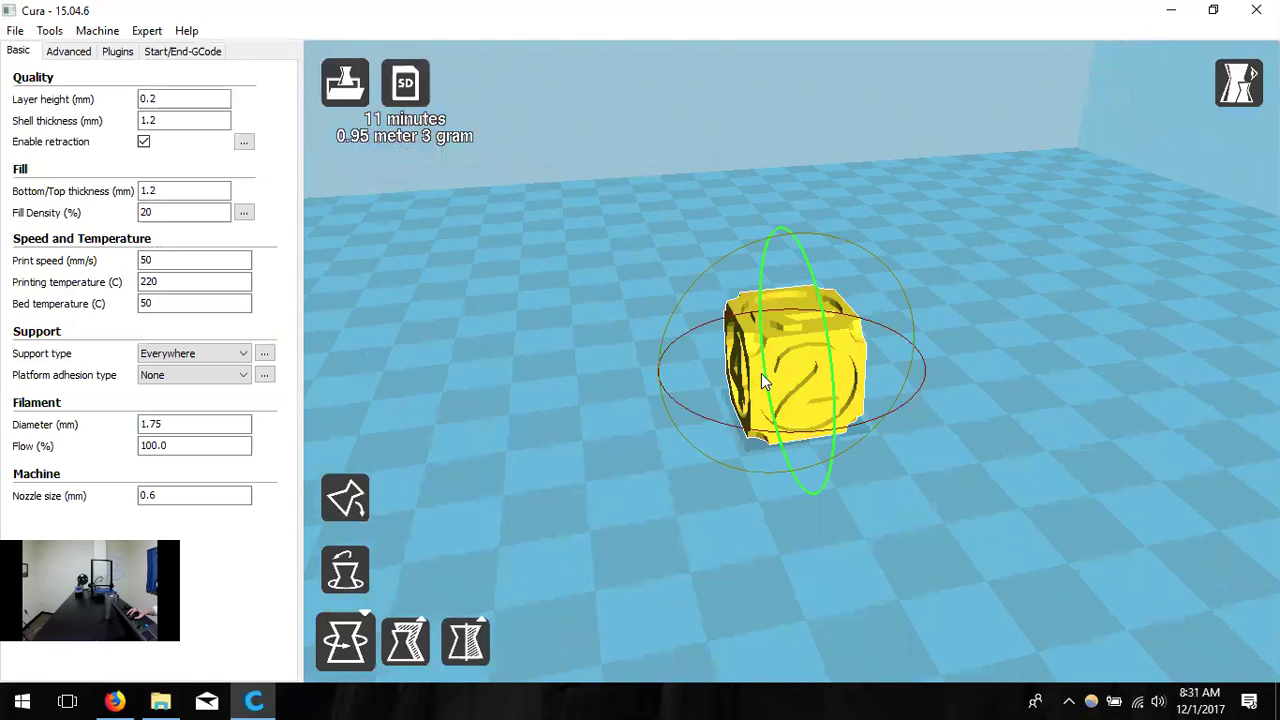
Scale the dice uniformly by setting its X size to 20 mm
{"action": "left_click", "coordinate": [401, 643]}
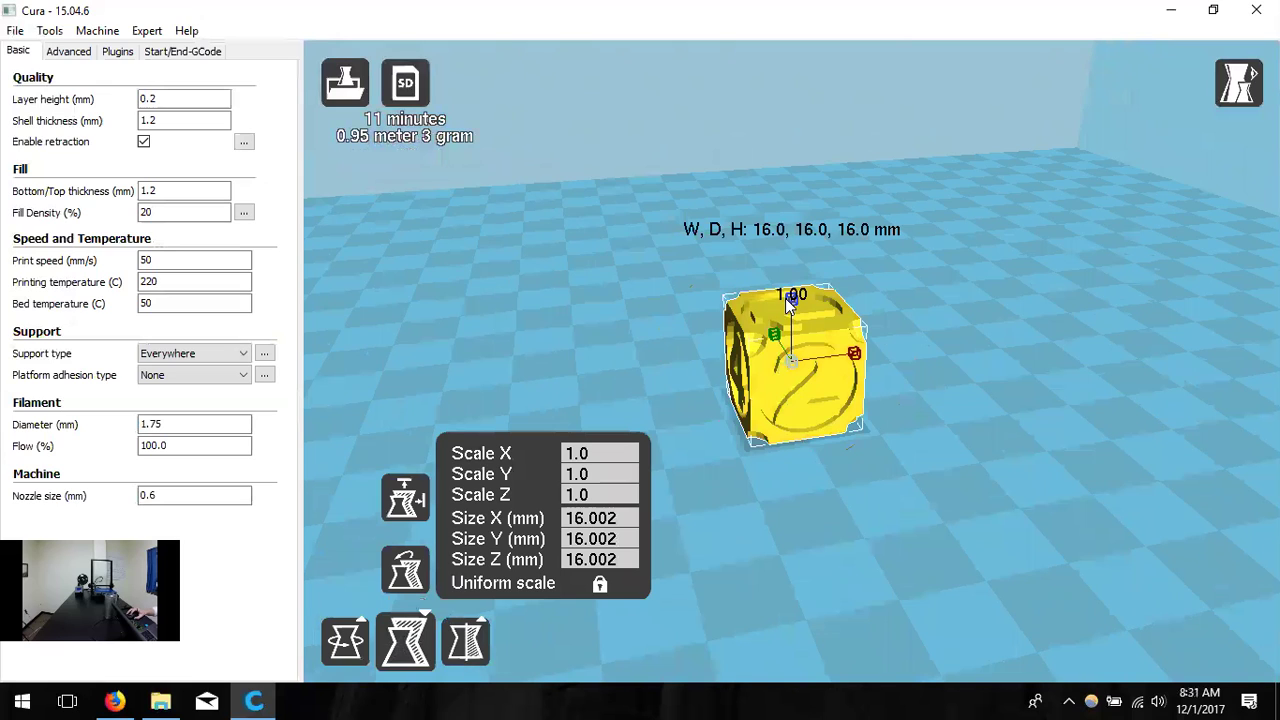
{"action": "left_click", "coordinate": [612, 453]}
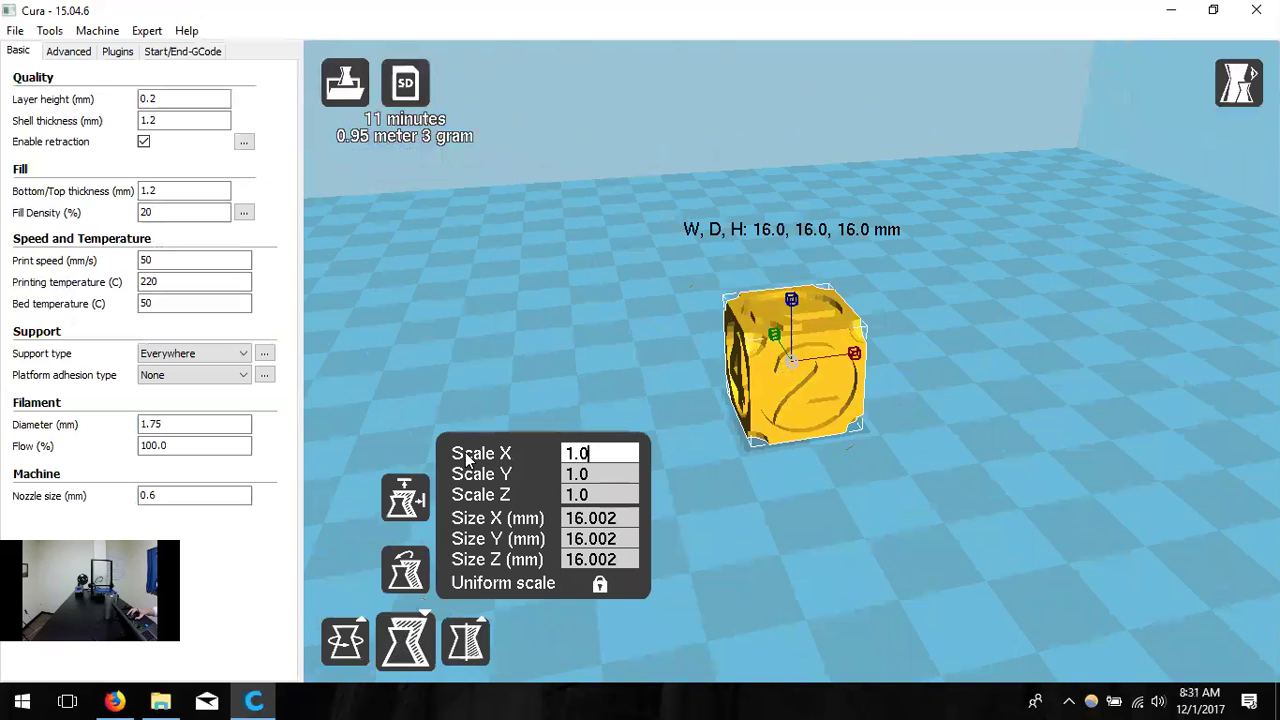
{"action": "left_click", "coordinate": [630, 518]}
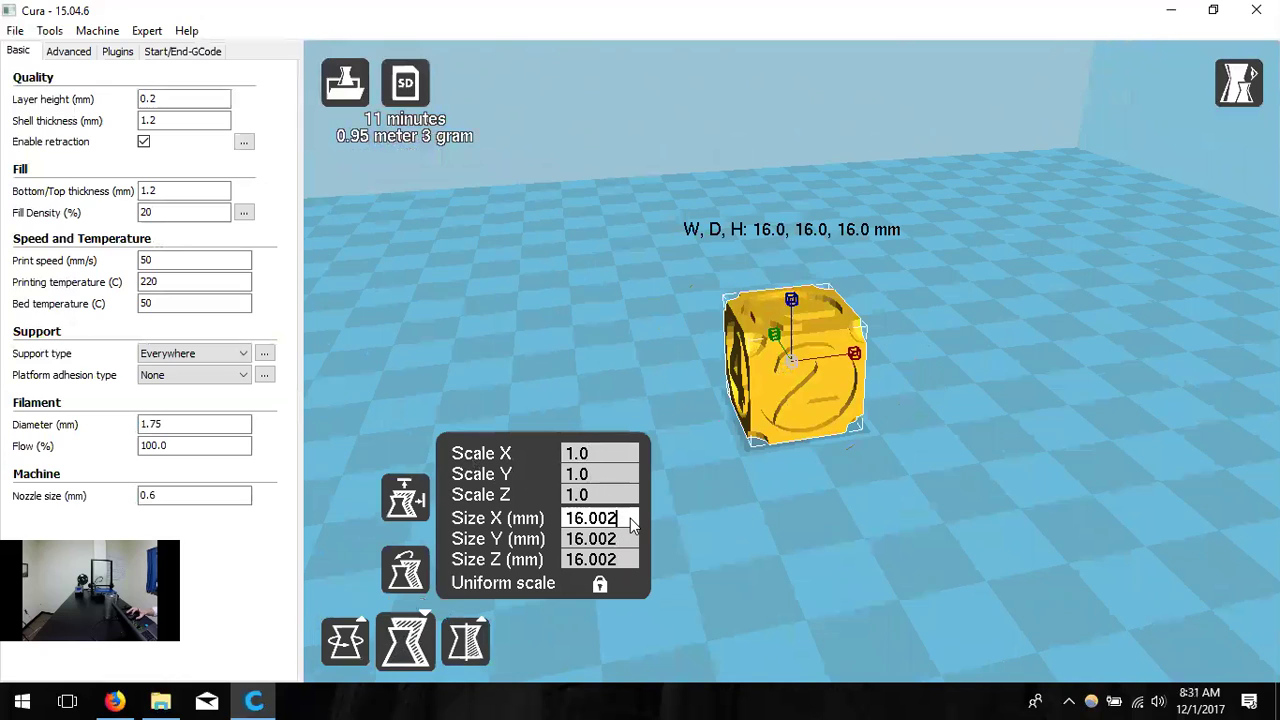
{"action": "key", "text": "BackSpace"}
{"action": "key", "text": "BackSpace"}
{"action": "key", "text": "BackSpace"}
{"action": "key", "text": "BackSpace"}
{"action": "key", "text": "BackSpace"}
{"action": "key", "text": "BackSpace"}
{"action": "type", "text": "20"}
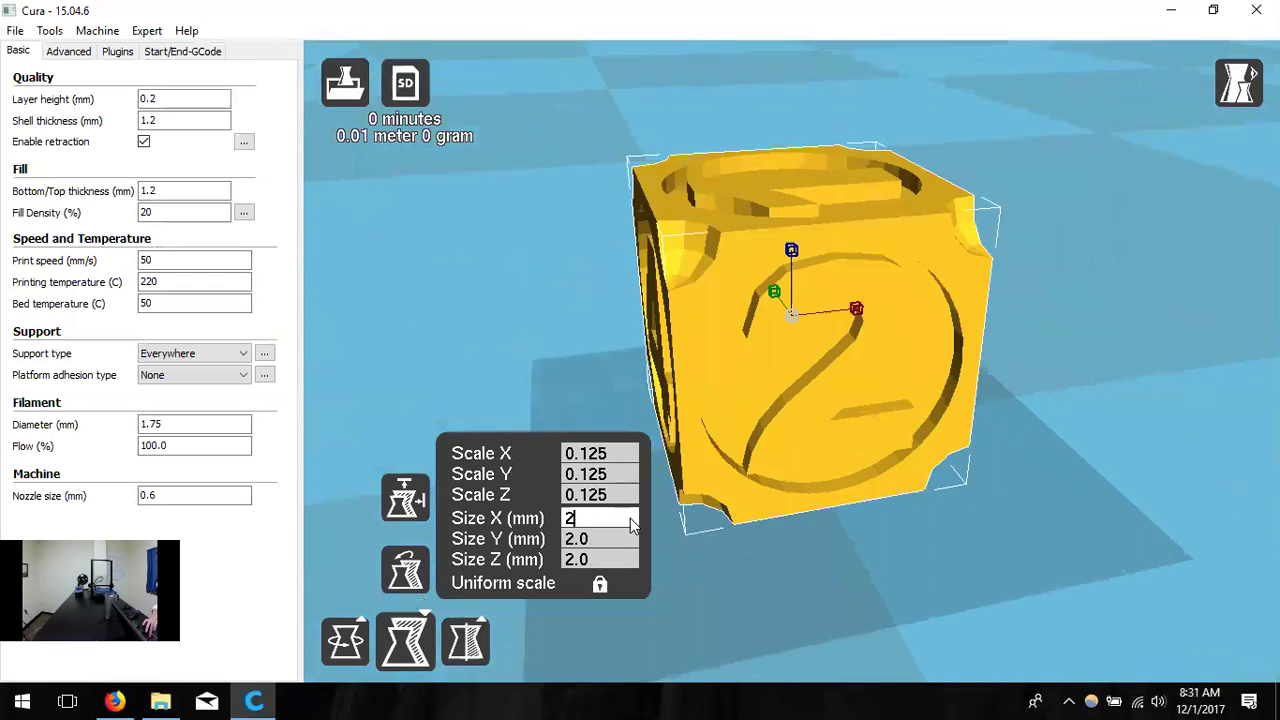
{"action": "key", "text": "Tab"}
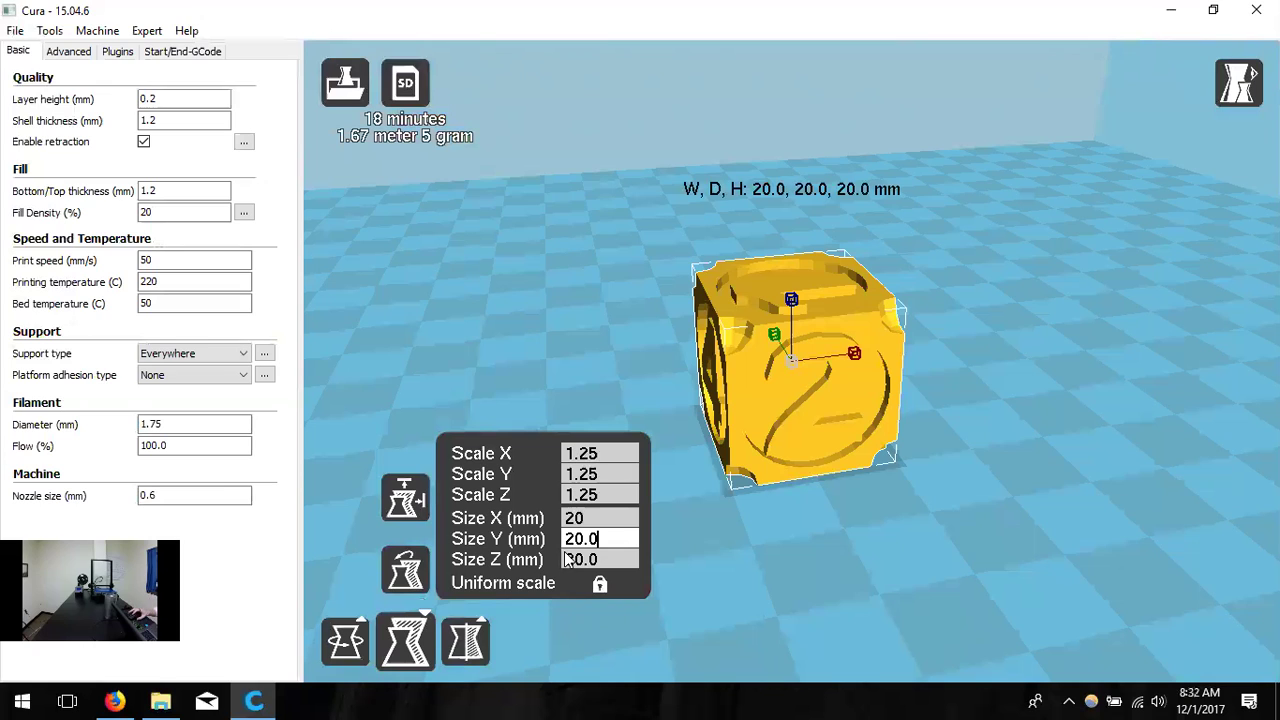
Mirror the dice horizontally, inspect its reversed numbers, and mirror it back along the same axis
{"action": "left_click", "coordinate": [482, 630]}
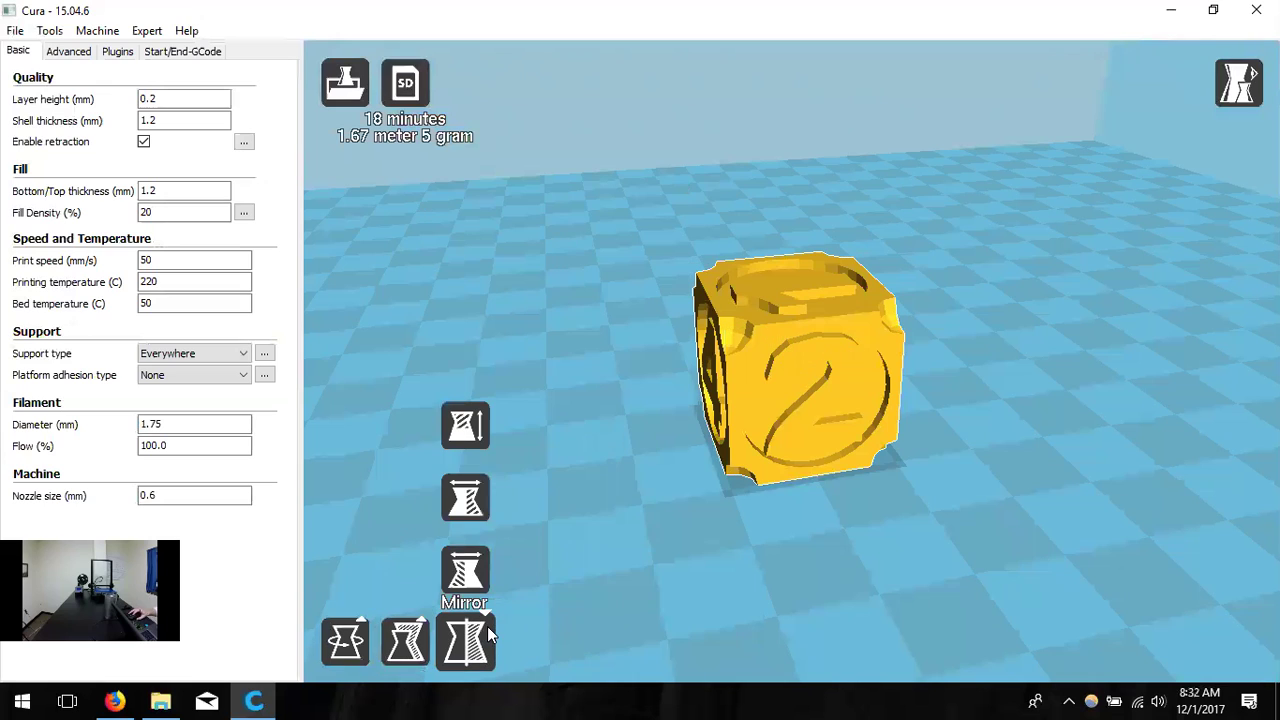
{"action": "left_click", "coordinate": [470, 562]}
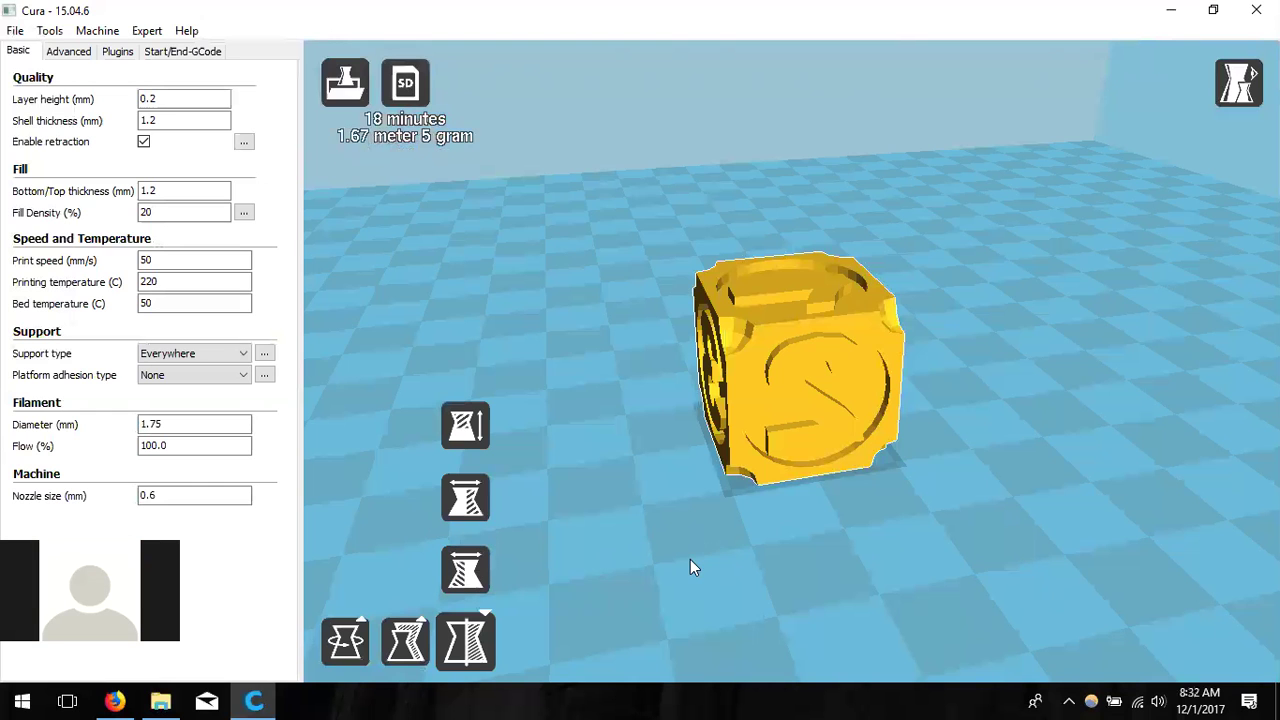
{"action": "right_click_drag", "start_coordinate": [885, 447], "coordinate": [746, 354]}
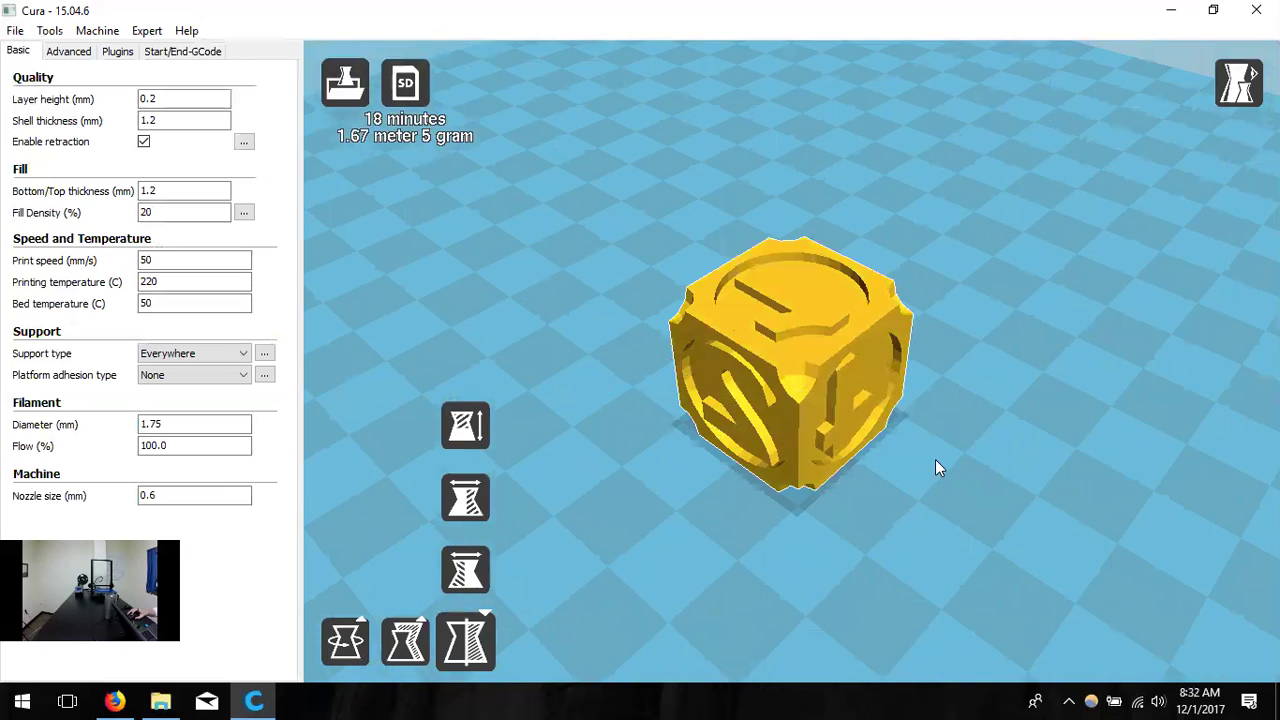
{"action": "left_click", "coordinate": [465, 570]}
{"action": "right_click_drag", "start_coordinate": [940, 571], "coordinate": [982, 529]}
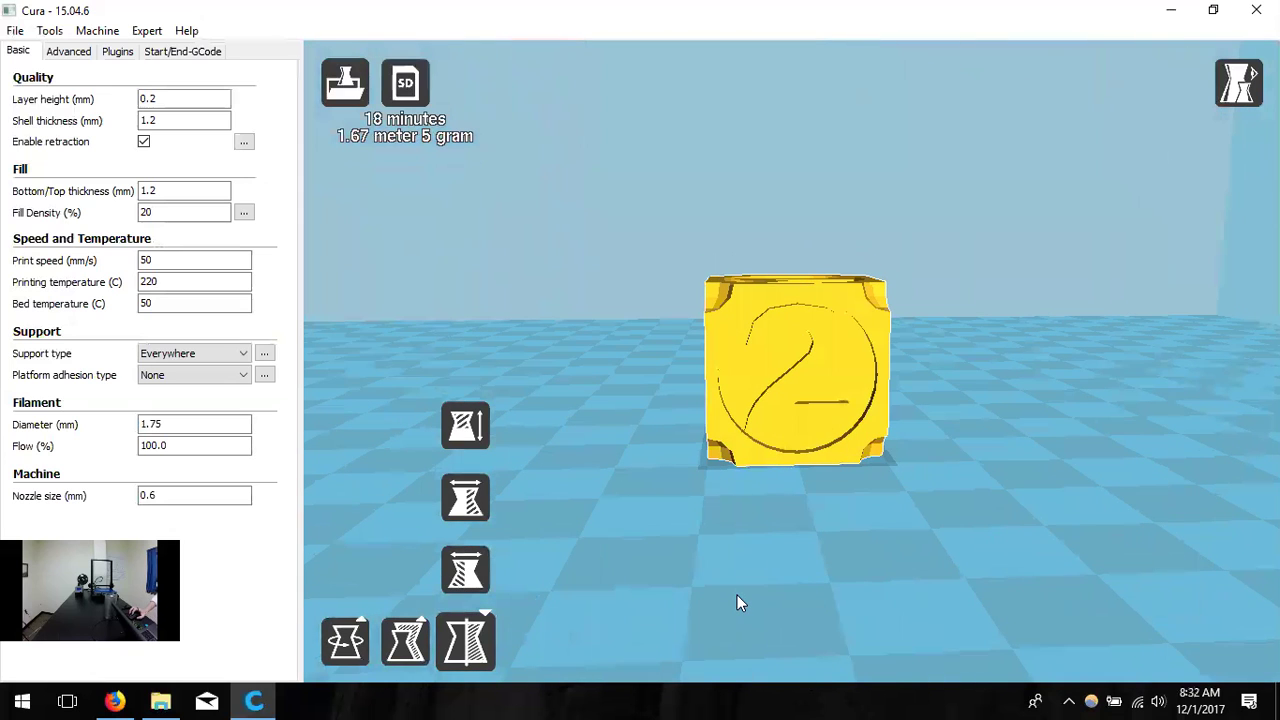
{"action": "left_click", "coordinate": [648, 430]}
{"action": "left_click", "coordinate": [718, 408]}
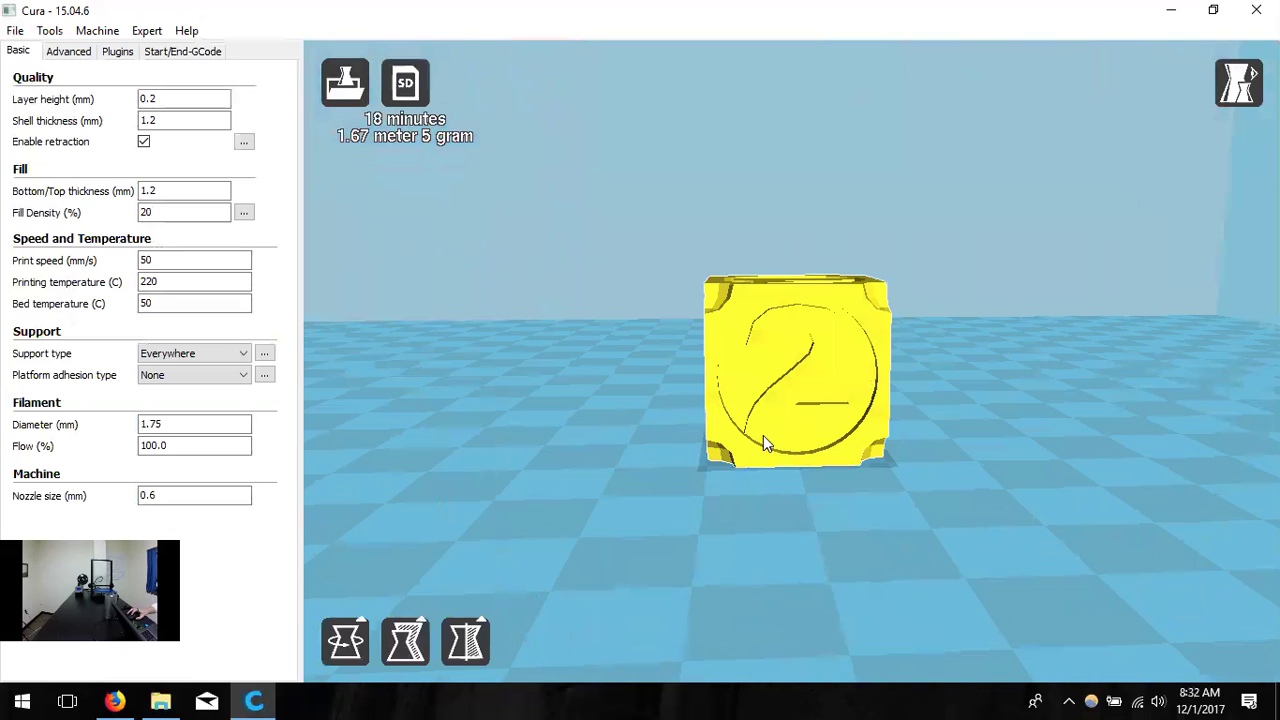
{"action": "left_click", "coordinate": [583, 378]}
{"action": "right_click_drag", "start_coordinate": [585, 385], "coordinate": [630, 395]}
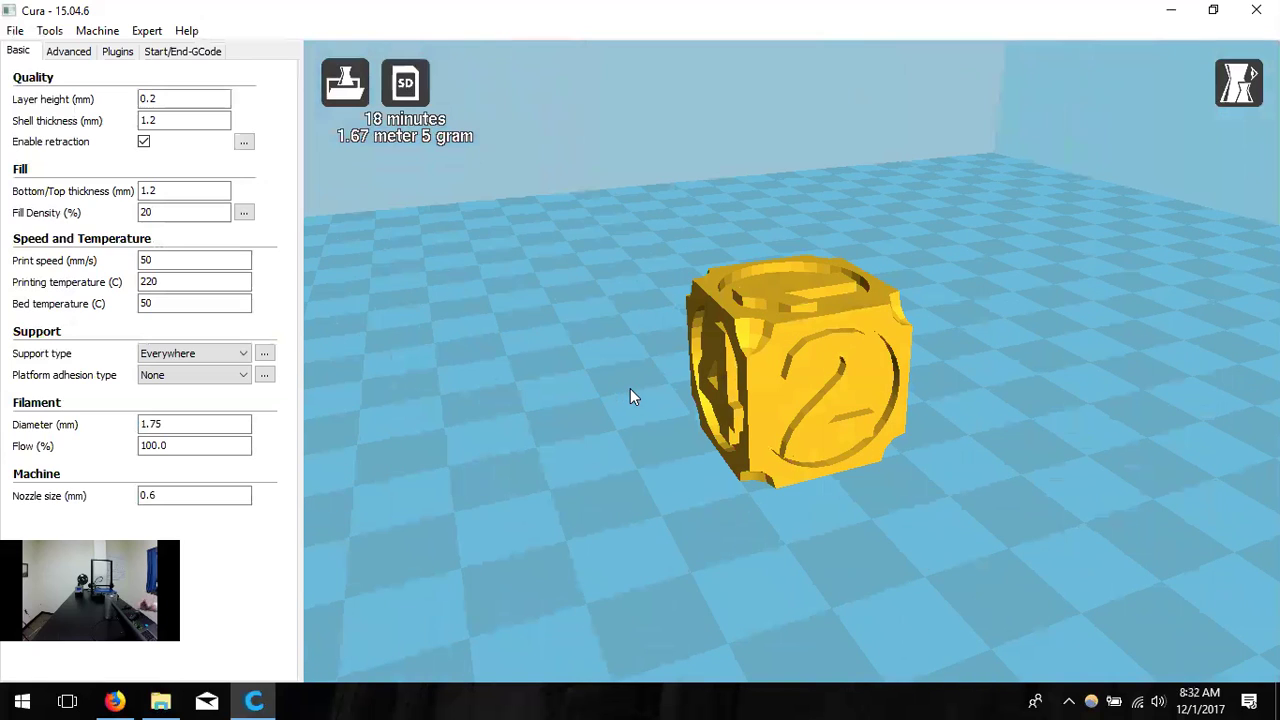
Switch to the Layers view and examine the dice's first layer up close from above
{"action": "left_click", "coordinate": [1238, 82]}
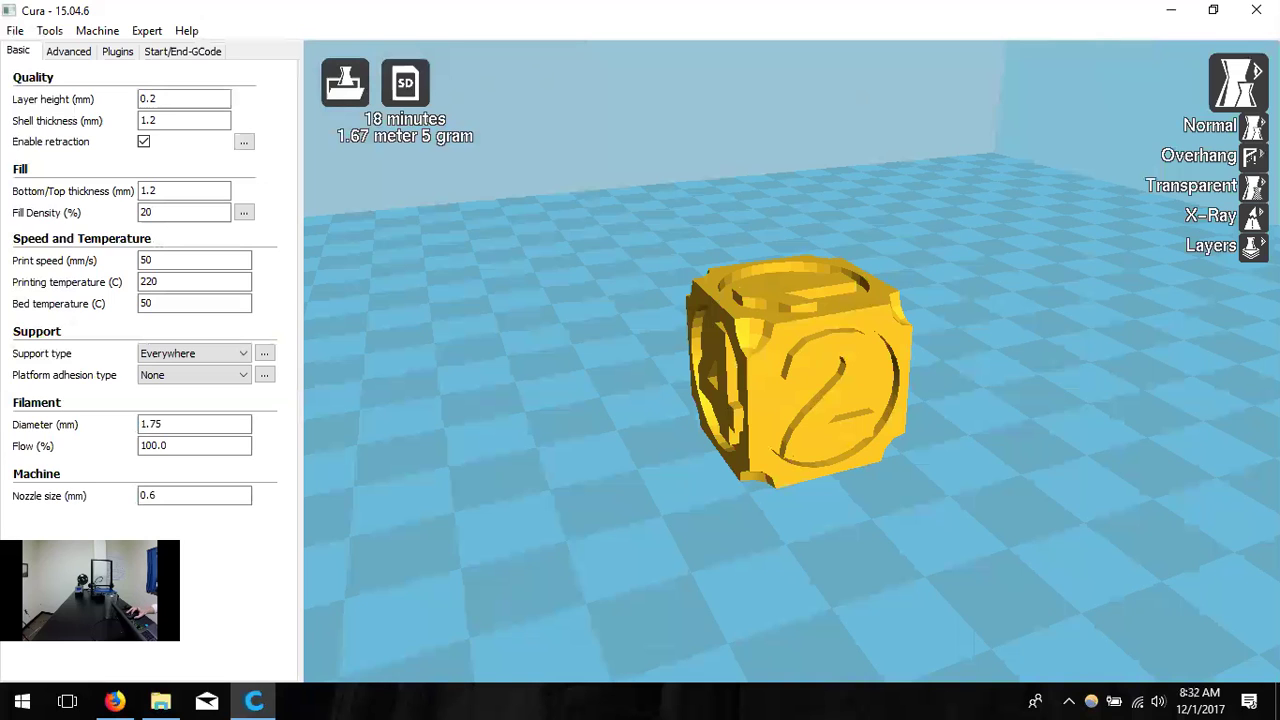
{"action": "left_click", "coordinate": [1250, 245]}
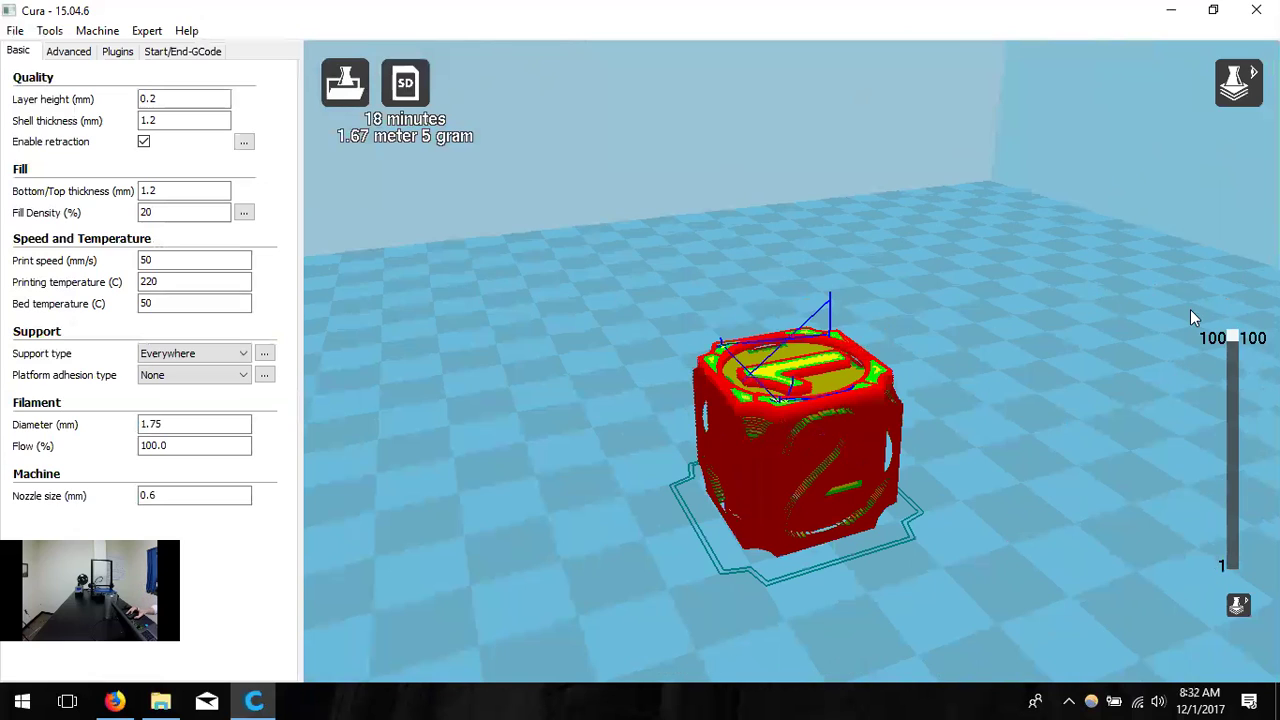
{"action": "left_click_drag", "start_coordinate": [1230, 343], "coordinate": [1247, 585]}
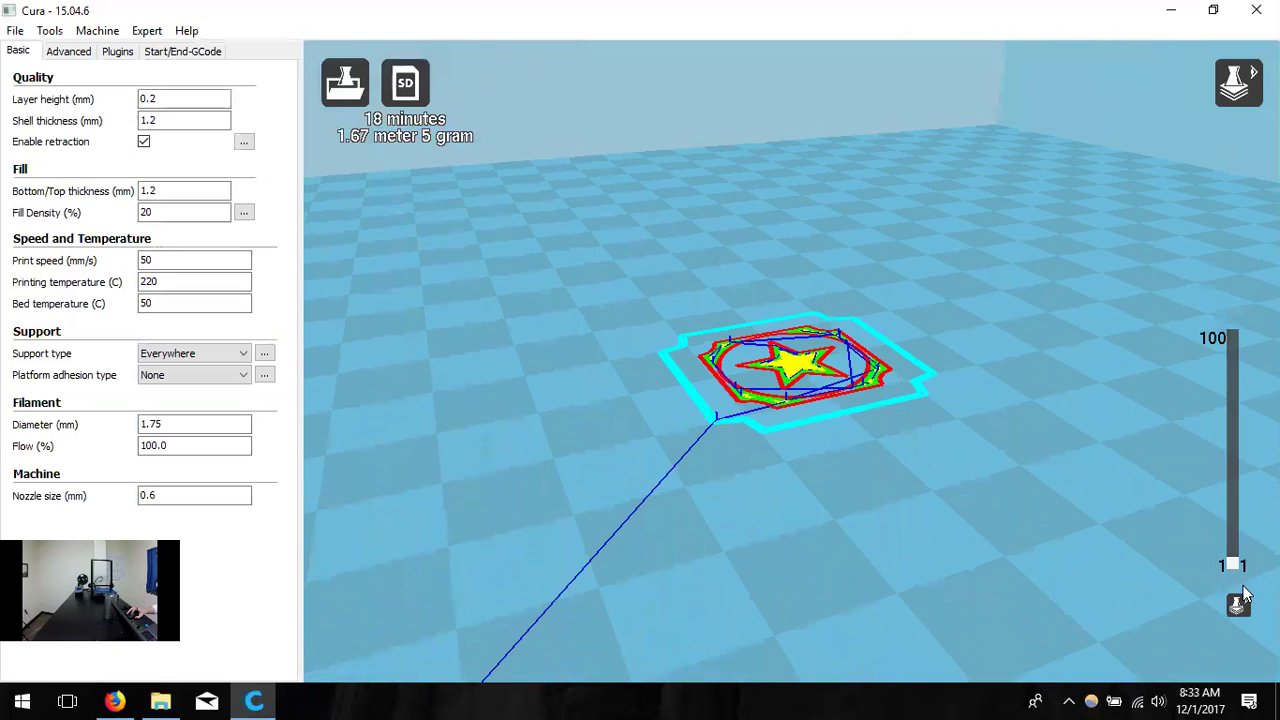
{"action": "right_click_drag", "start_coordinate": [924, 351], "coordinate": [909, 394]}
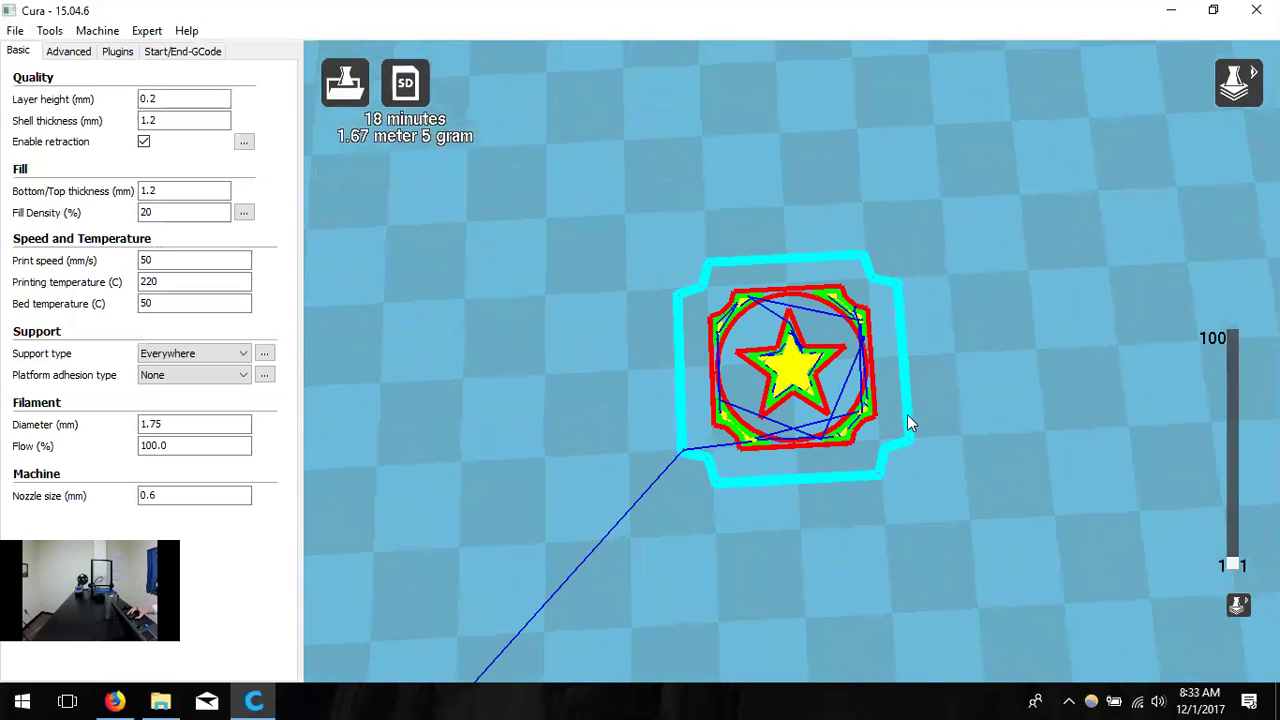
{"action": "scroll", "coordinate": [907, 414], "scroll_direction": "up", "scroll_amount": 3}
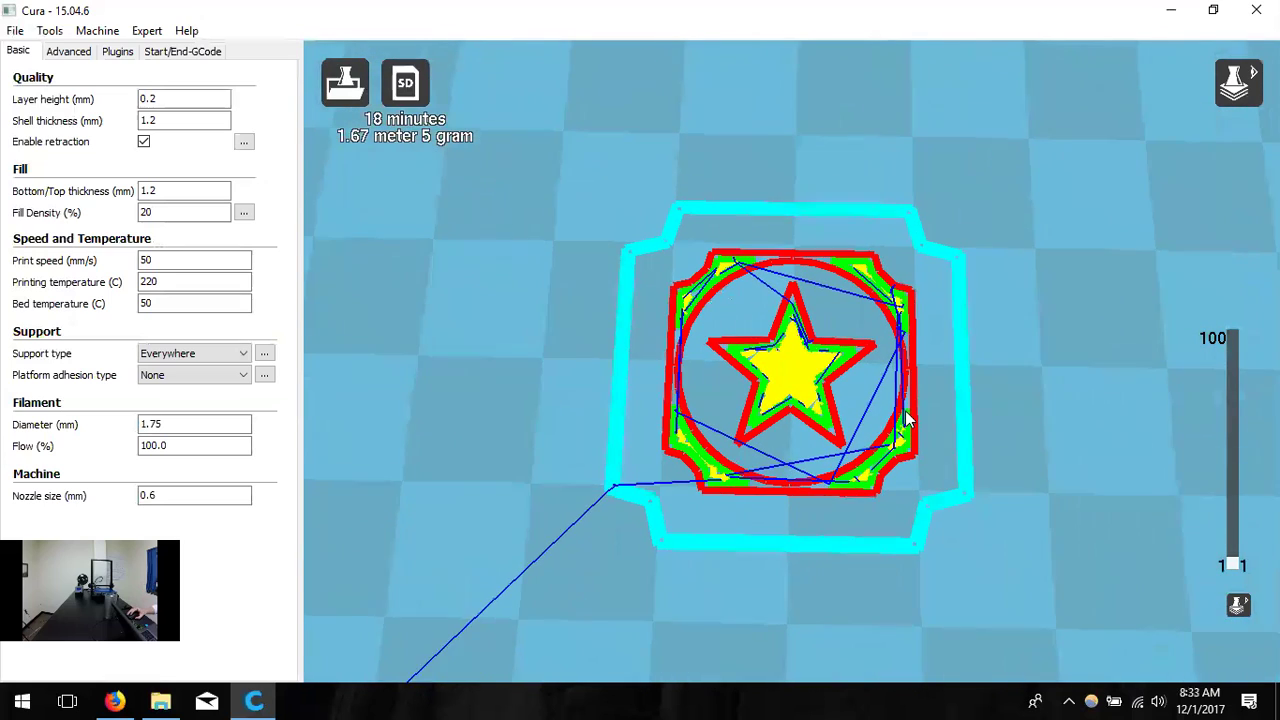
{"action": "scroll", "coordinate": [905, 412], "scroll_direction": "up", "scroll_amount": 3}
{"action": "right_click_drag", "start_coordinate": [905, 401], "coordinate": [907, 386]}
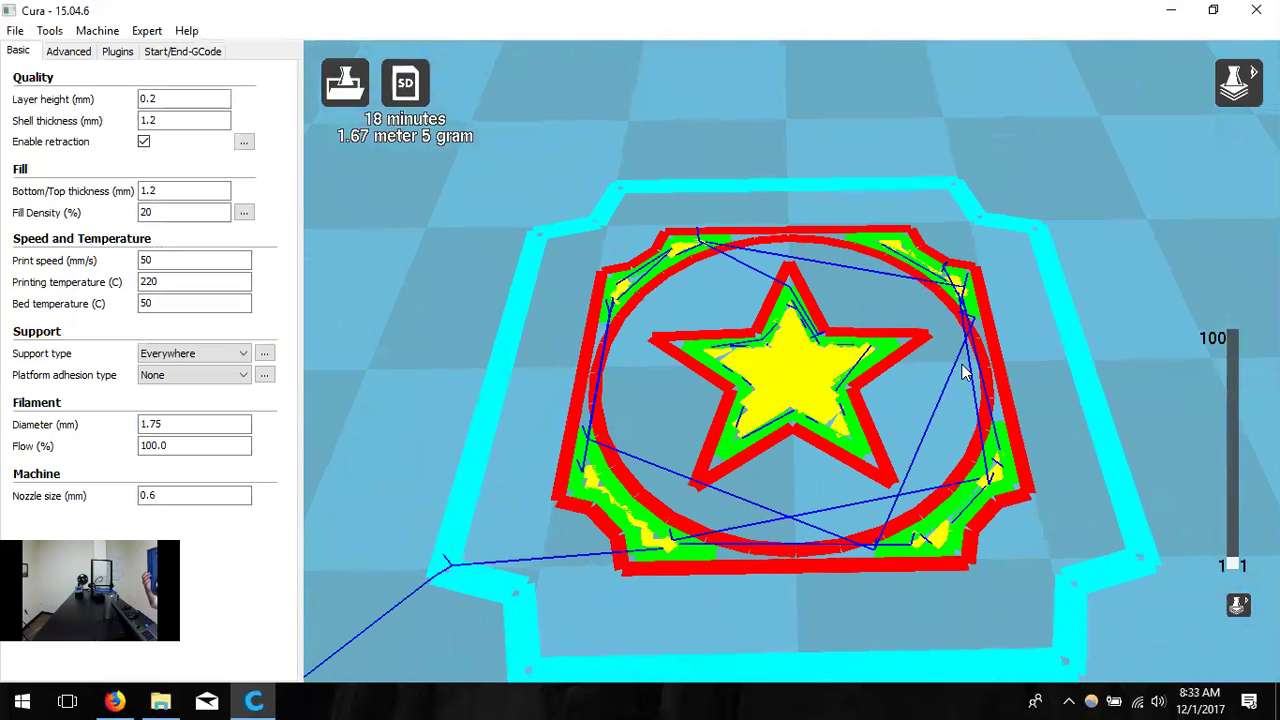
{"action": "right_click_drag", "start_coordinate": [866, 395], "coordinate": [866, 428]}
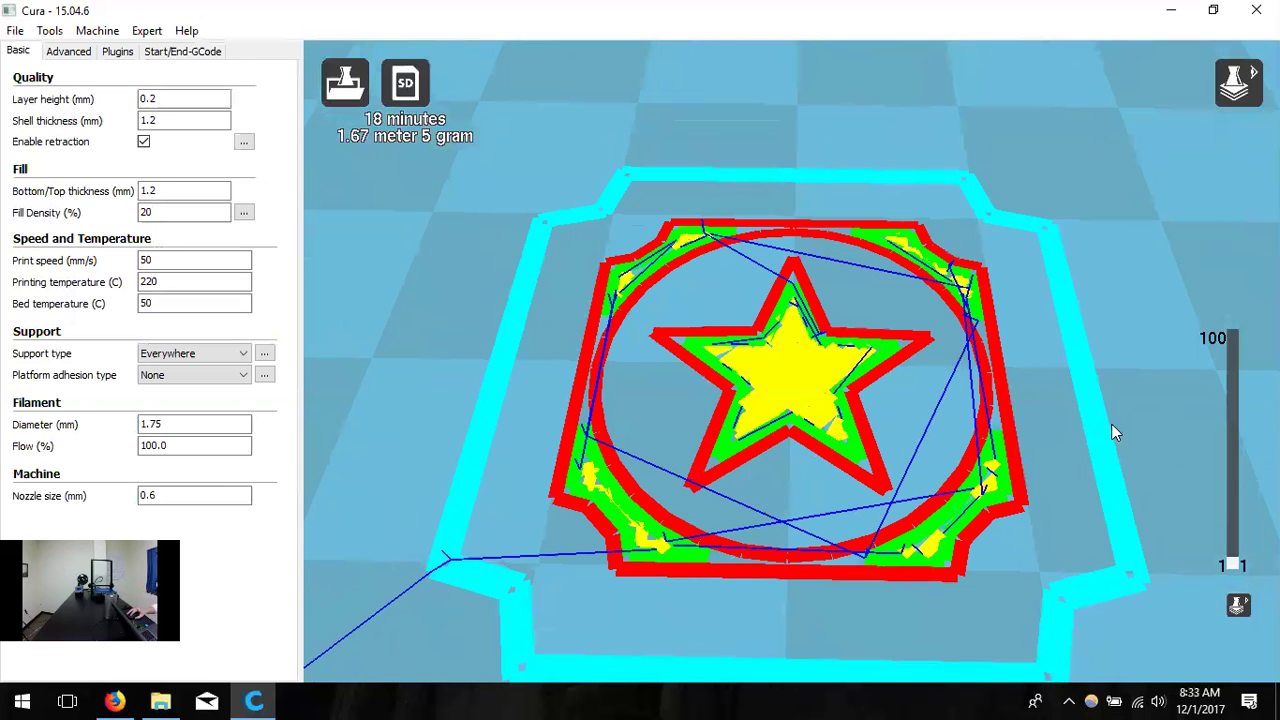
Show the dice's layers up to layer 43 and set the fill density to 30%
{"action": "left_click_drag", "start_coordinate": [1231, 566], "coordinate": [1232, 468]}
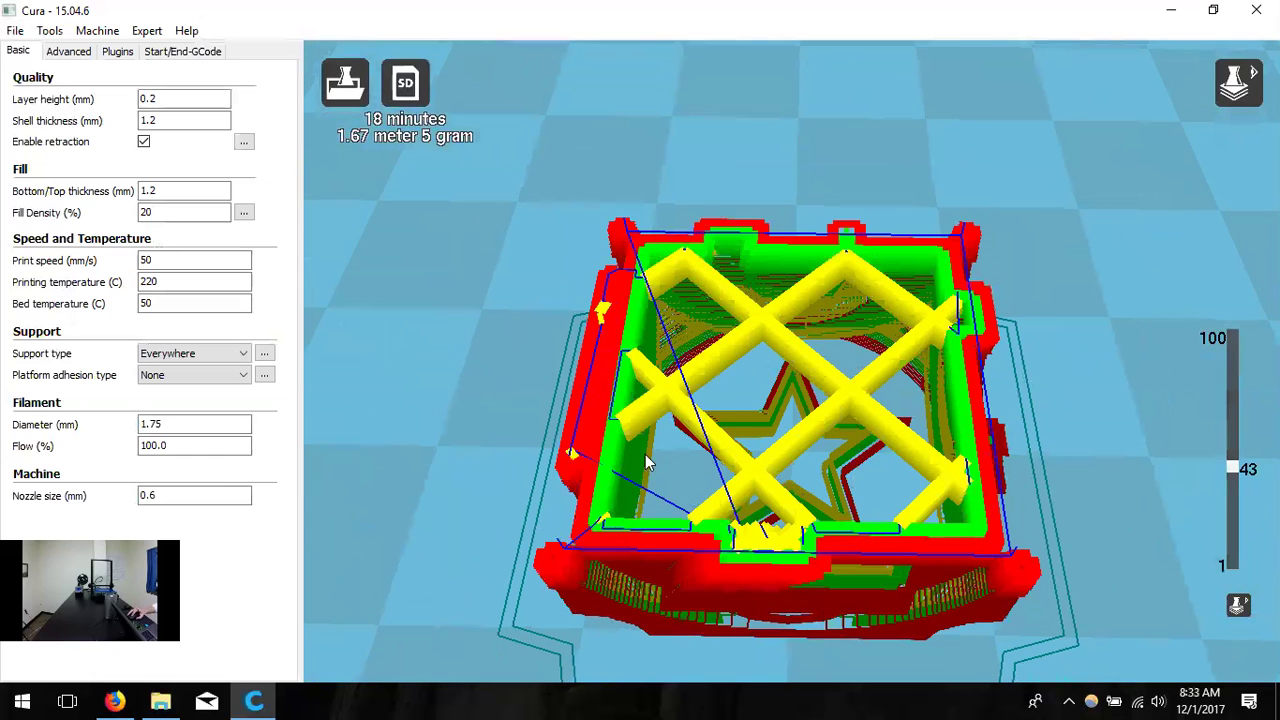
{"action": "left_click", "coordinate": [186, 213]}
{"action": "key", "text": "BackSpace"}
{"action": "key", "text": "BackSpace"}
{"action": "type", "text": "30"}
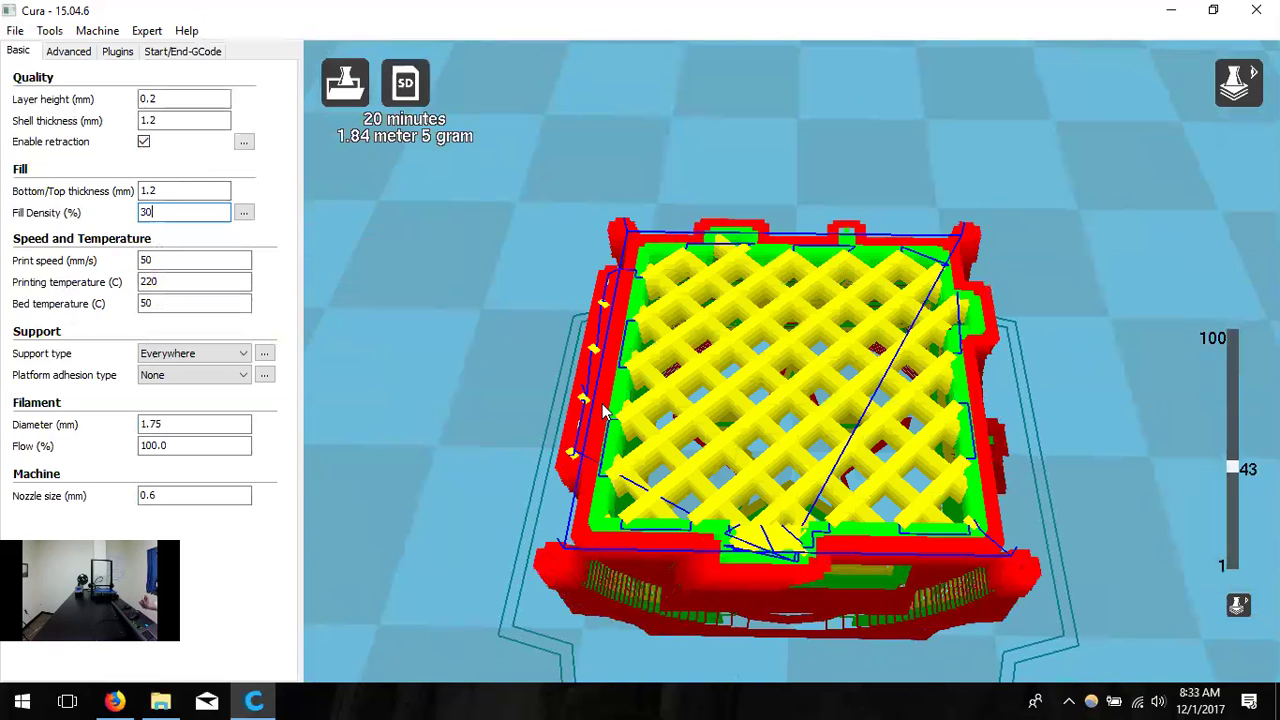
Try a shell thickness of 1.6 mm and replace it with 1.8 mm to compare the dice's walls
{"action": "left_click", "coordinate": [204, 124]}
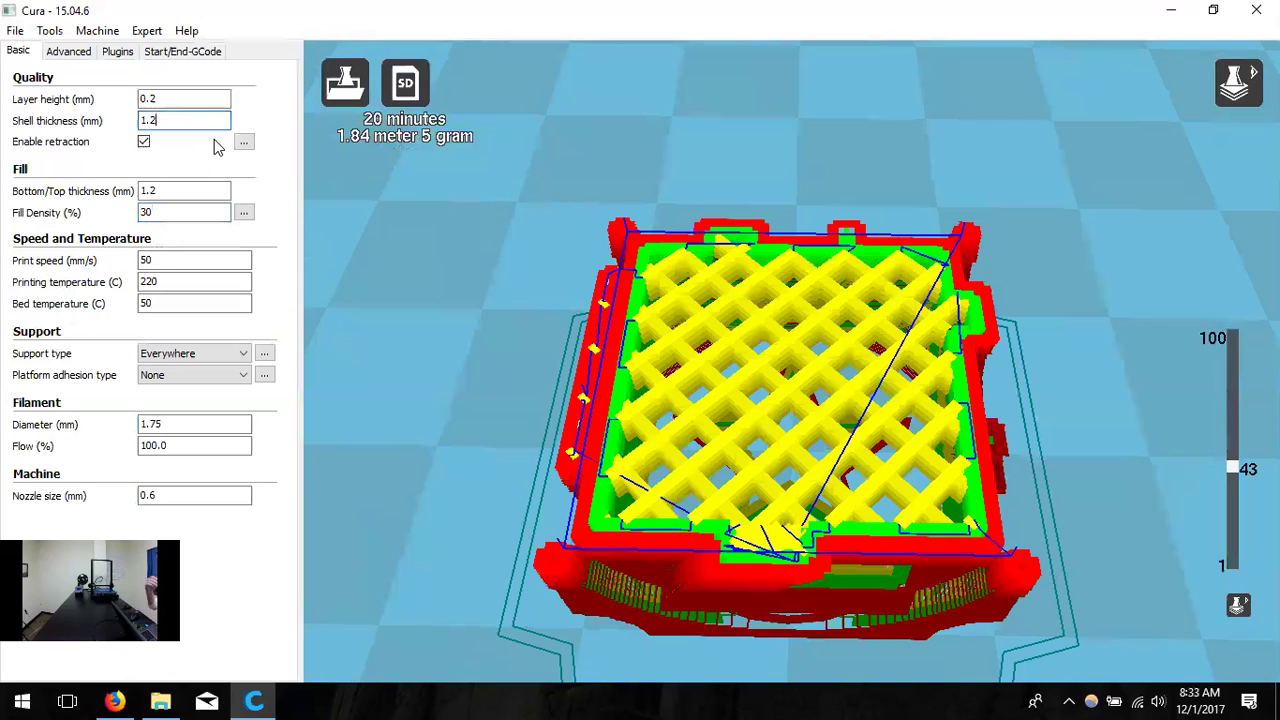
{"action": "key", "text": "BackSpace"}
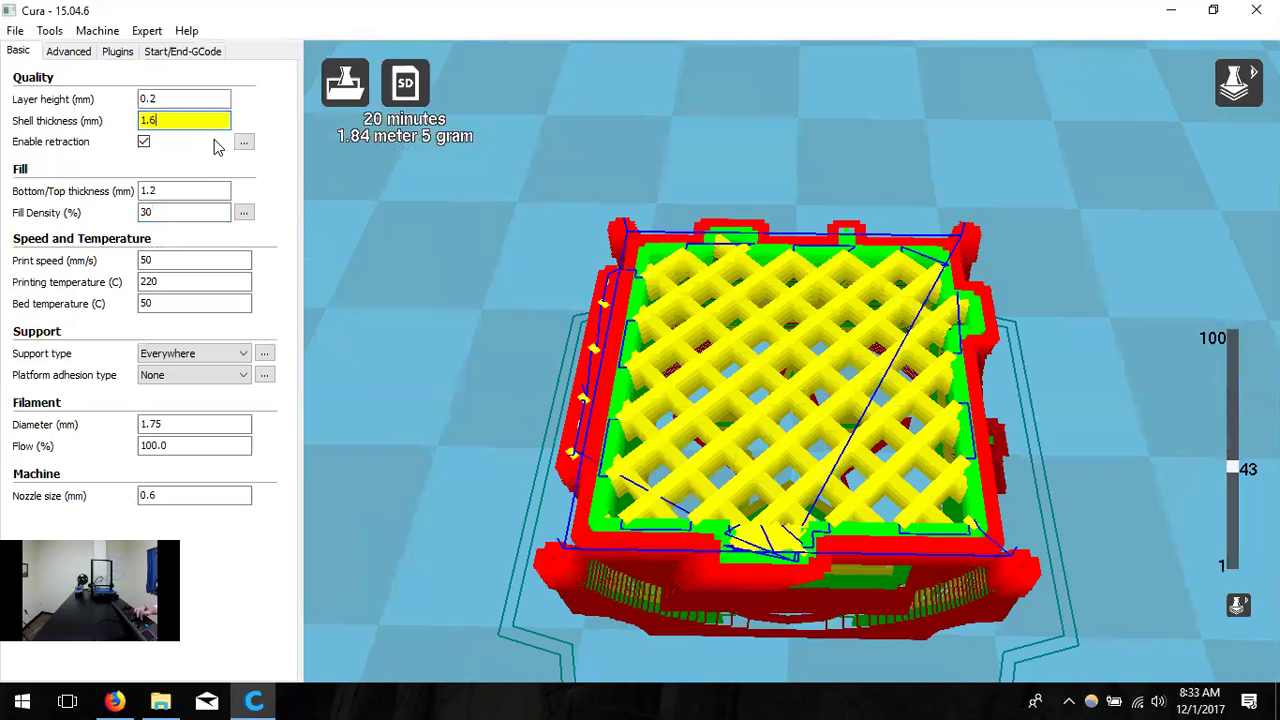
{"action": "type", "text": "6"}
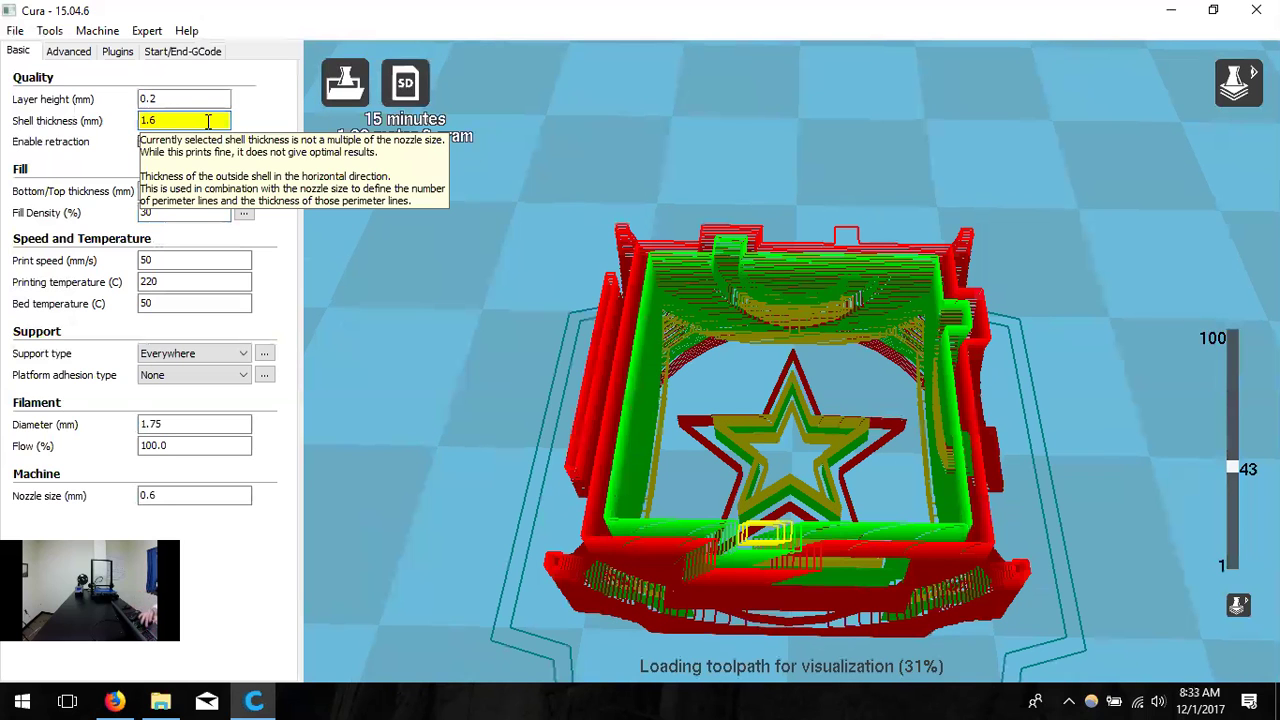
{"action": "key", "text": "BackSpace"}
{"action": "type", "text": "8"}
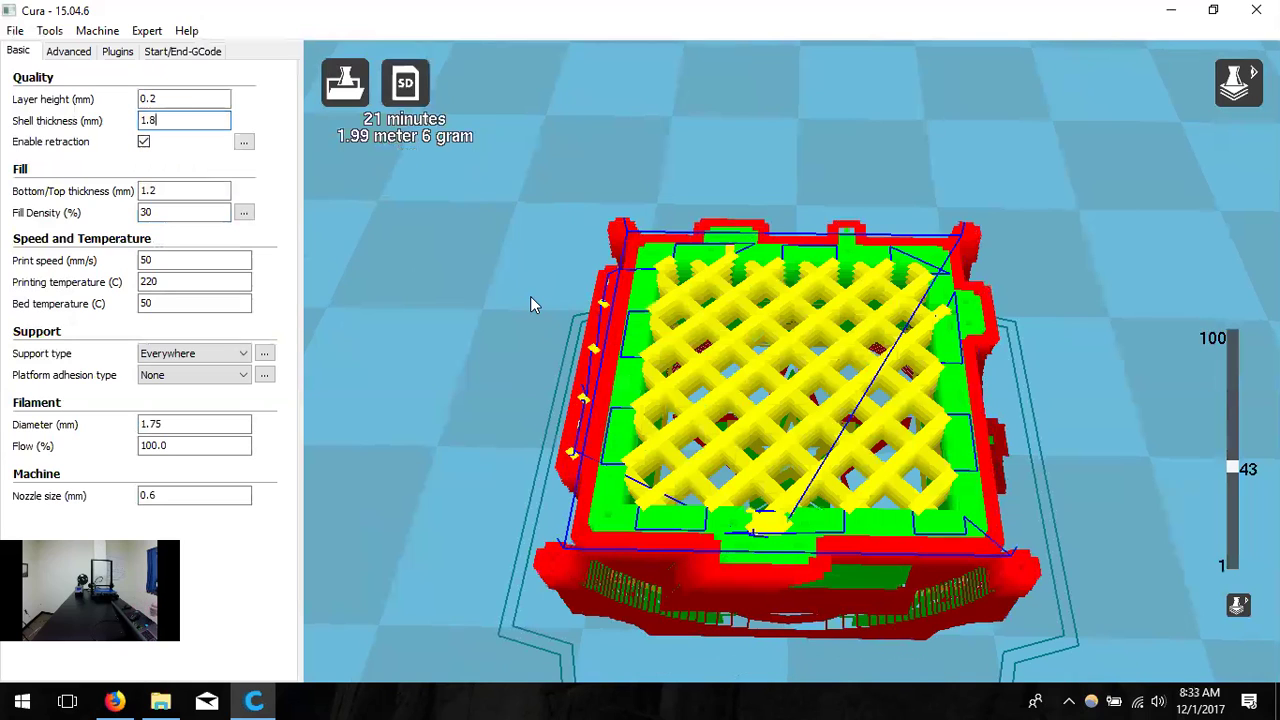
Try a shell thickness of 0.6 mm to preview the dice with thinner walls
{"action": "key", "text": "BackSpace"}
{"action": "key", "text": "BackSpace"}
{"action": "type", "text": "0"}
{"action": "key", "text": "BackSpace"}
{"action": "key", "text": "BackSpace"}
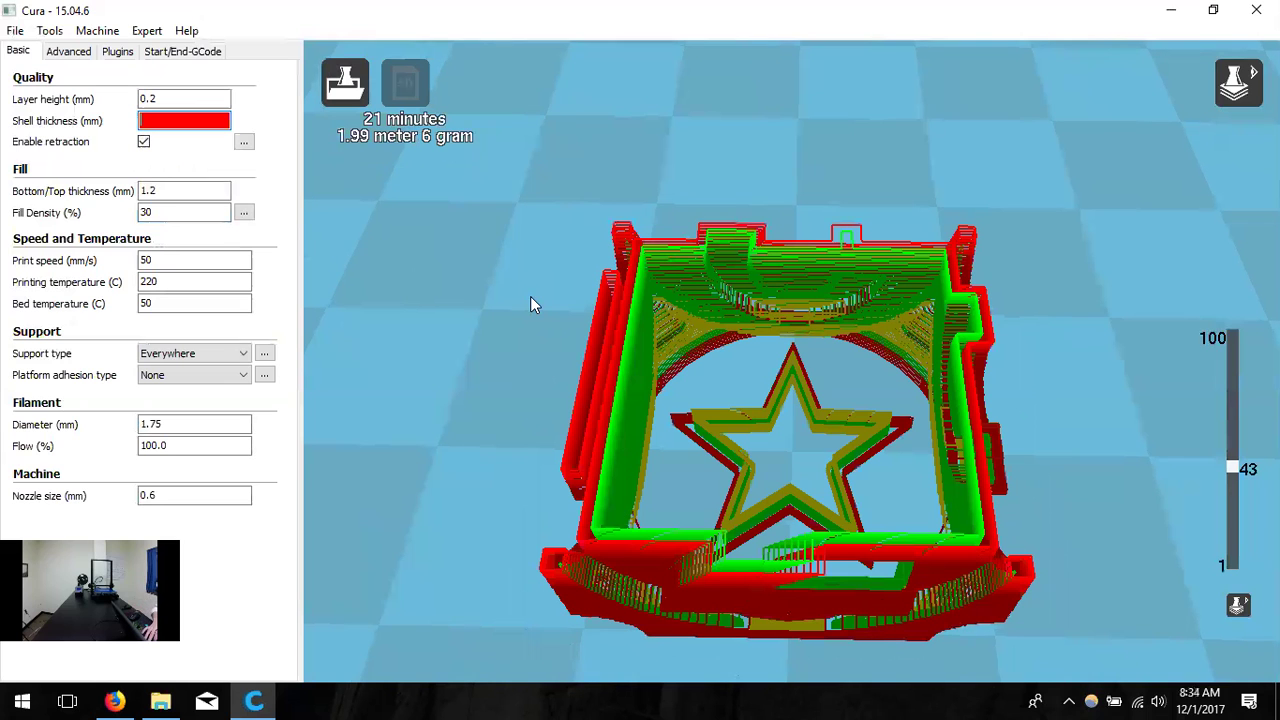
{"action": "type", "text": "0.6"}
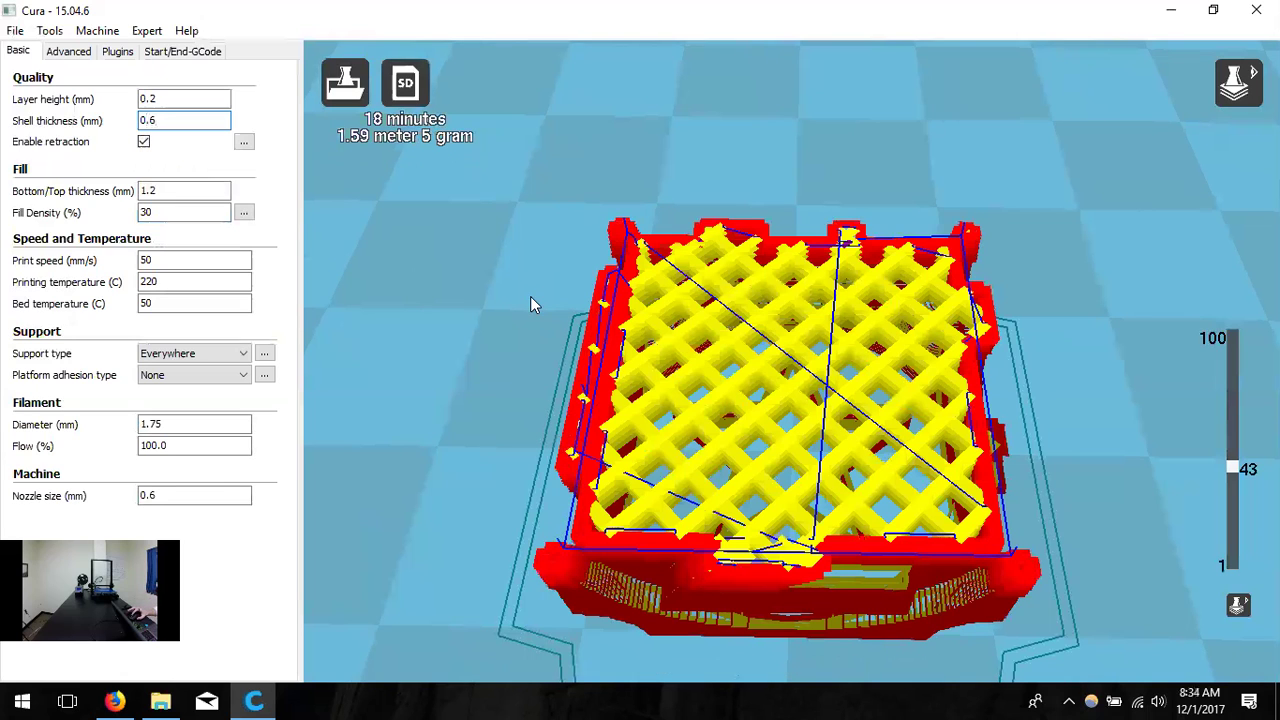
Set the shell thickness back to 1.2 mm
{"action": "key", "text": "BackSpace"}
{"action": "key", "text": "BackSpace"}
{"action": "type", "text": "1.2"}
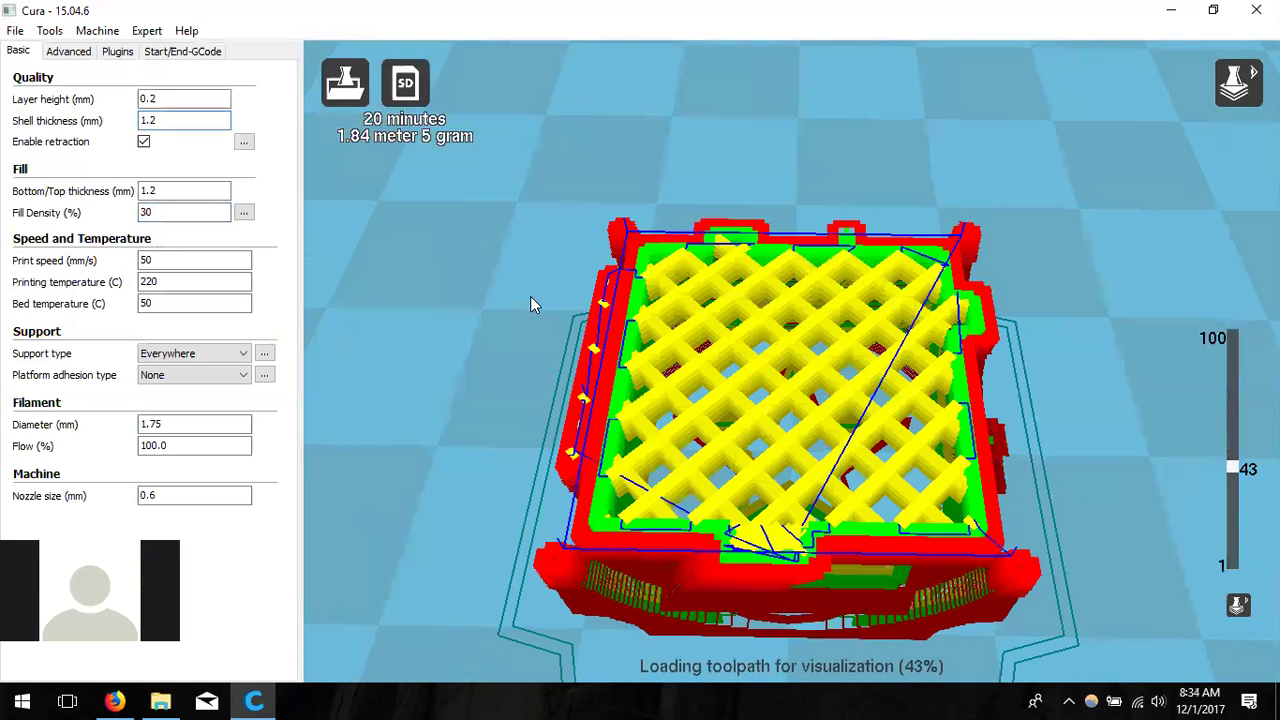
Return from the Layers view to the Normal view, facing the dice's 2 side
{"action": "scroll", "coordinate": [521, 399], "scroll_direction": "down", "scroll_amount": 5}
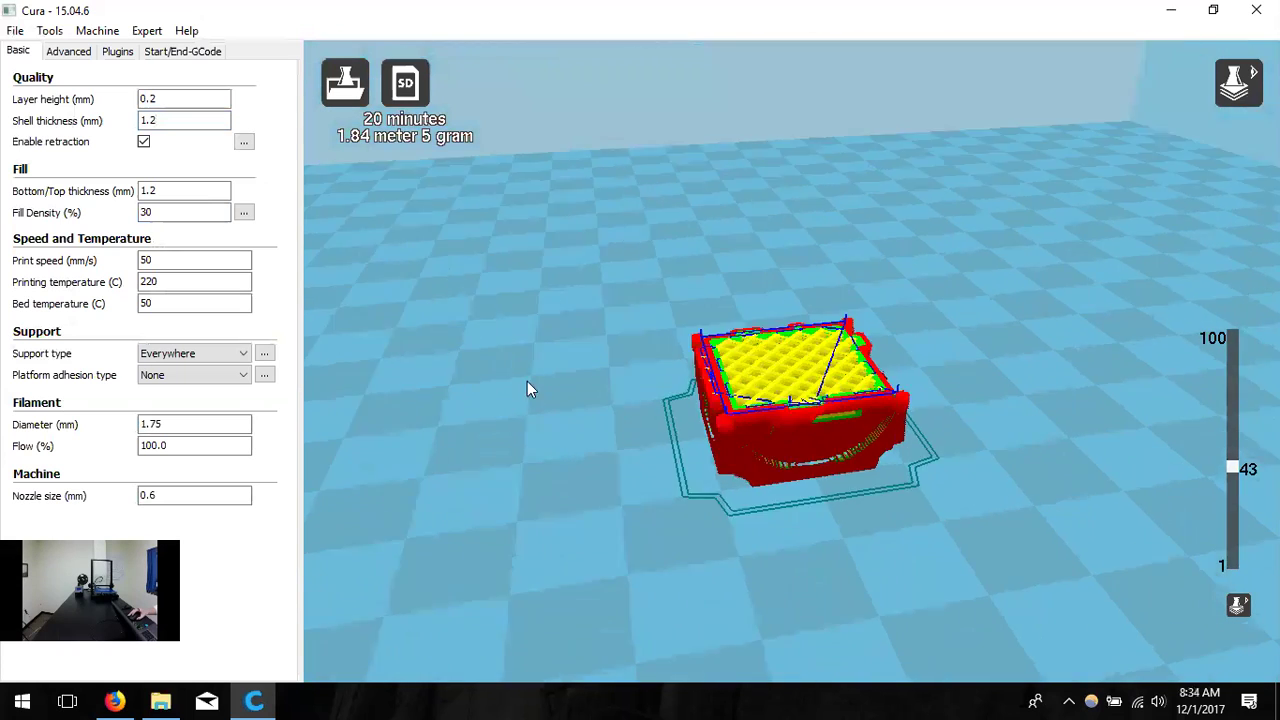
{"action": "right_click_drag", "start_coordinate": [527, 381], "coordinate": [800, 260]}
{"action": "left_click", "coordinate": [1239, 82]}
{"action": "left_click", "coordinate": [1214, 126]}
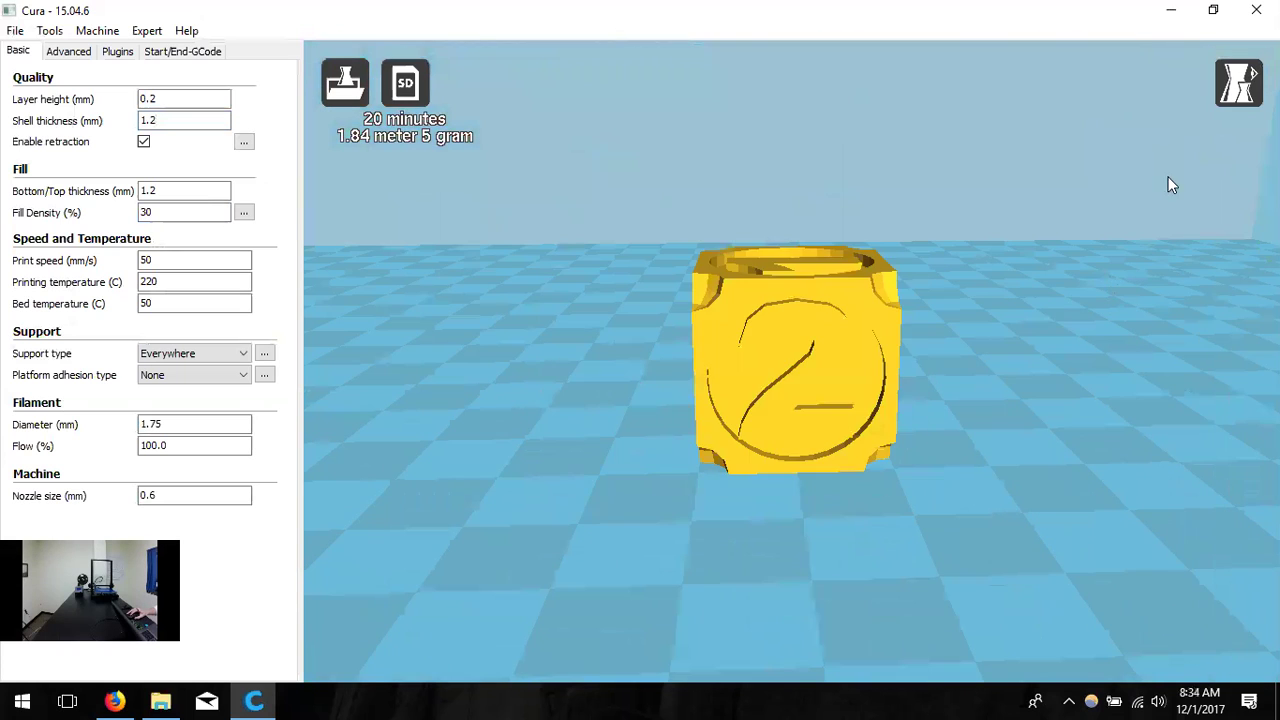
Rotate the dice about a horizontal axis so that it stands tilted on an edge
{"action": "left_click", "coordinate": [825, 348]}
{"action": "left_click", "coordinate": [342, 646]}
{"action": "left_click_drag", "start_coordinate": [678, 200], "coordinate": [564, 377]}
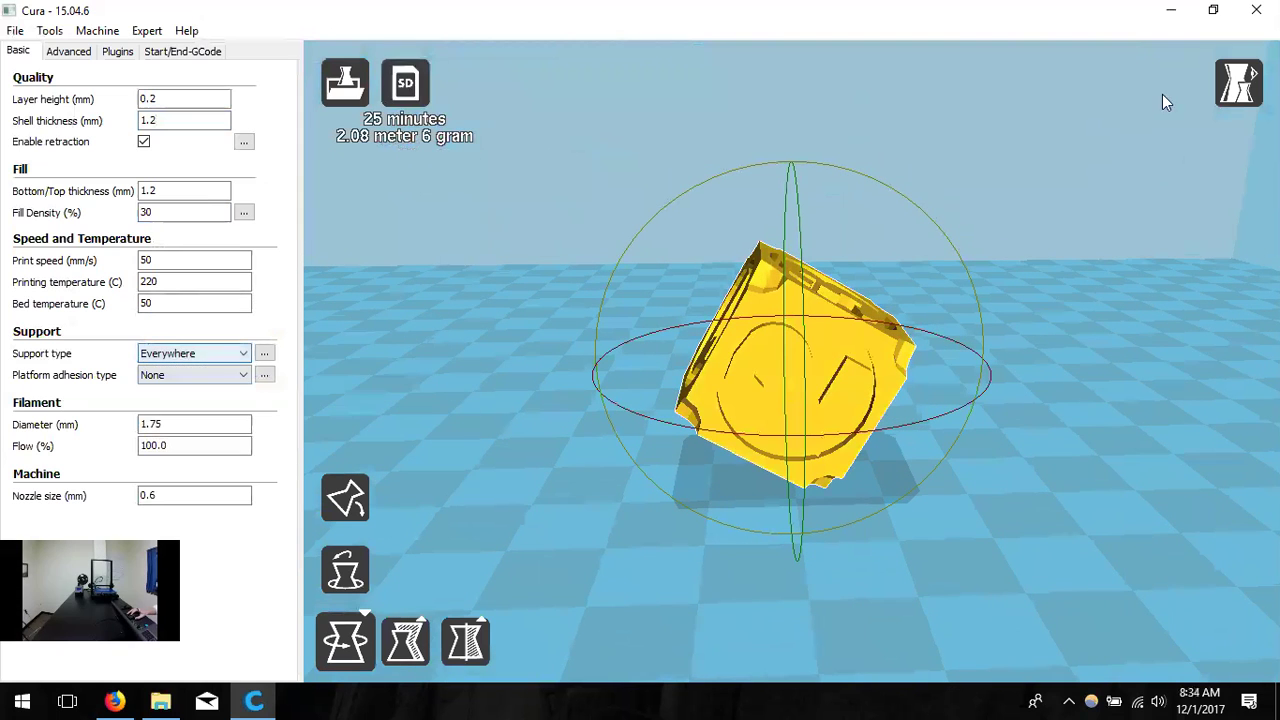
Switch to the Layers view and show the tilted dice's full toolpath up to layer 136
{"action": "left_click", "coordinate": [1238, 82]}
{"action": "left_click", "coordinate": [1234, 246]}
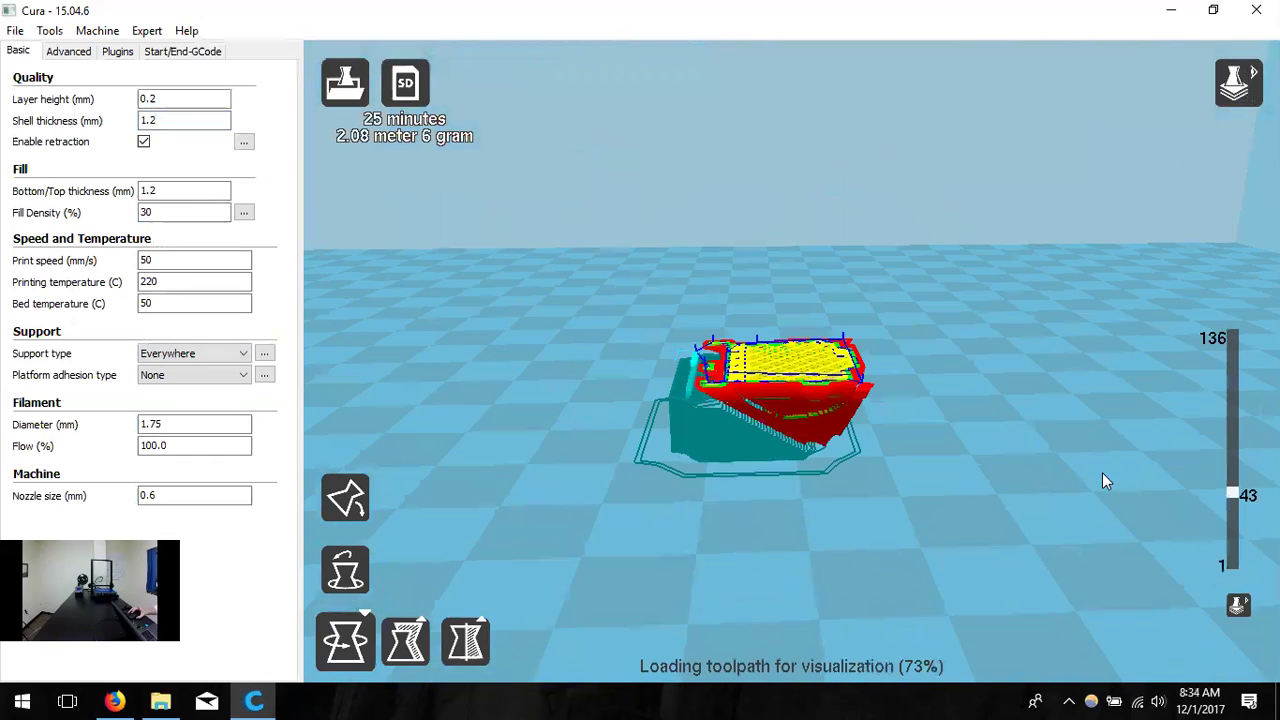
{"action": "left_click_drag", "start_coordinate": [1238, 495], "coordinate": [1237, 294]}
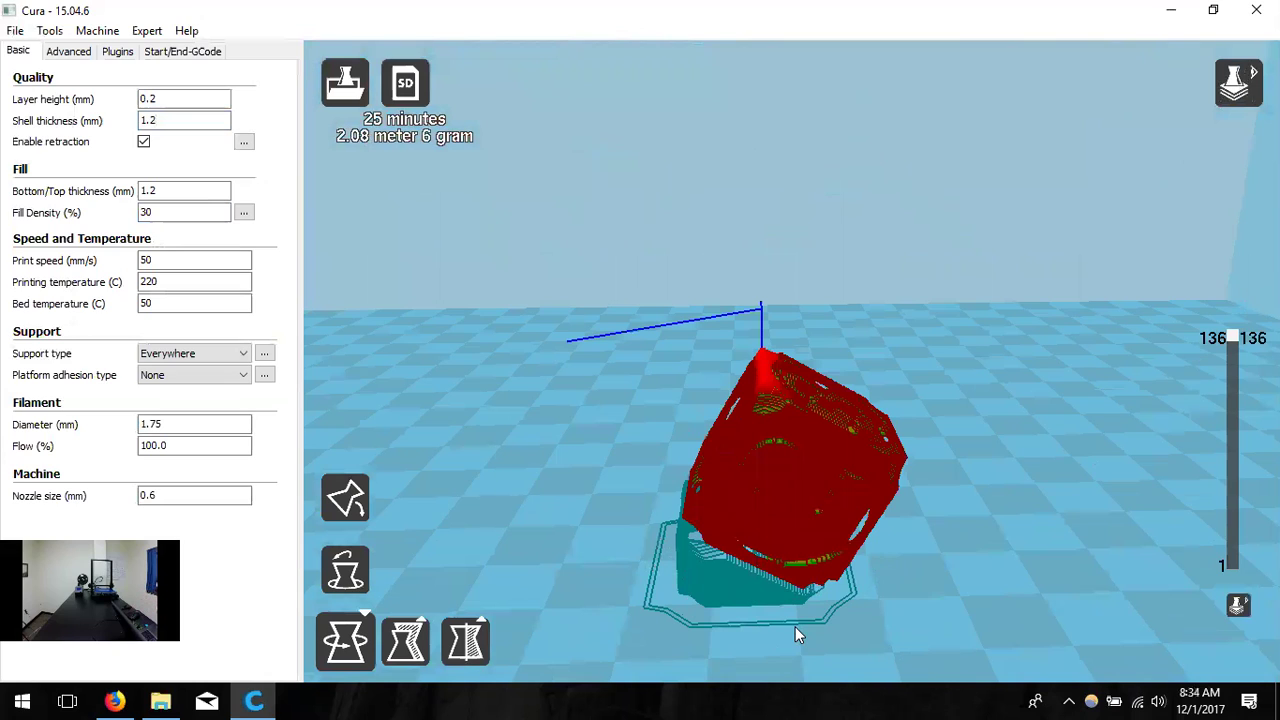
{"action": "right_click_drag", "start_coordinate": [795, 626], "coordinate": [800, 583]}
Examine the supports beneath the tilted dice down at layer 8, and its infill and walls up at layer 64
{"action": "left_click_drag", "start_coordinate": [1231, 343], "coordinate": [1232, 377]}
{"action": "right_click_drag", "start_coordinate": [970, 560], "coordinate": [1103, 486]}
{"action": "left_click_drag", "start_coordinate": [1232, 377], "coordinate": [1236, 556]}
{"action": "scroll", "coordinate": [763, 383], "scroll_direction": "up", "scroll_amount": 5}
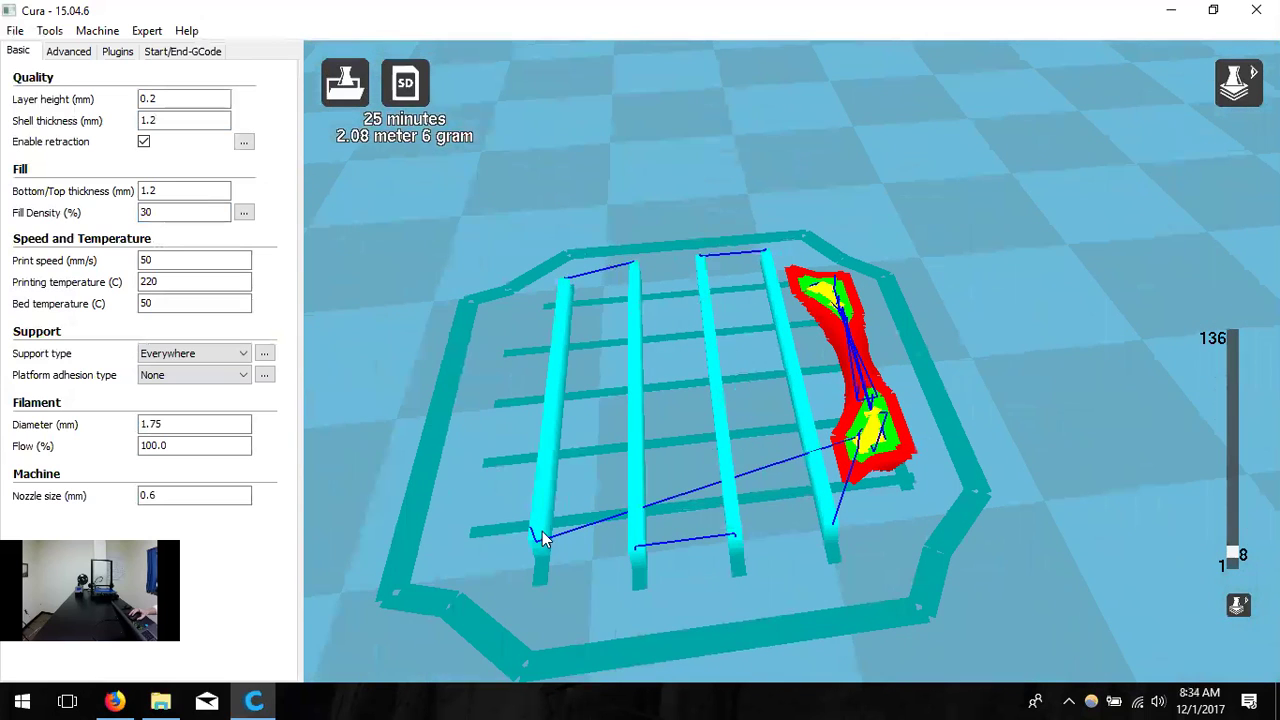
{"action": "left_click_drag", "start_coordinate": [1233, 557], "coordinate": [1236, 459]}
{"action": "right_click_drag", "start_coordinate": [1141, 538], "coordinate": [1060, 502]}
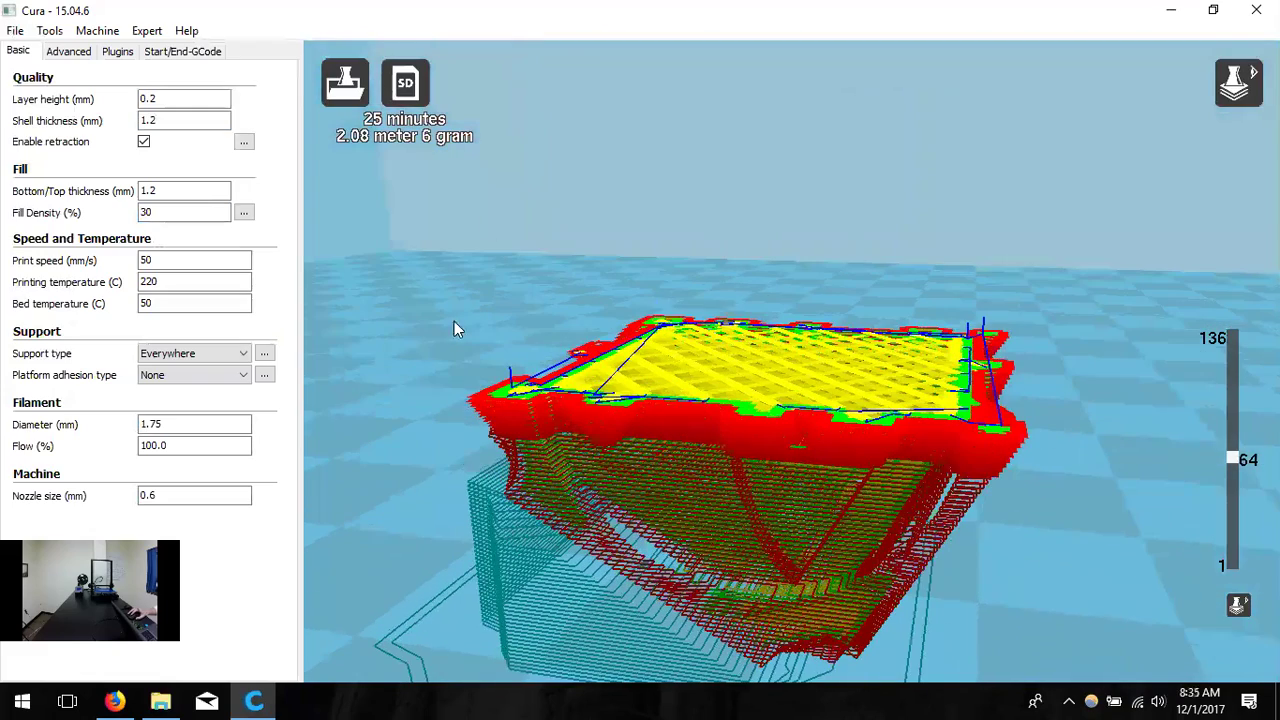
Set the platform adhesion type to Brim and inspect the brim around the dice's base
{"action": "mouse_move", "coordinate": [208, 390]}
{"action": "right_click_drag", "start_coordinate": [624, 420], "coordinate": [635, 443]}
{"action": "left_click", "coordinate": [198, 376]}
{"action": "left_click", "coordinate": [200, 404]}
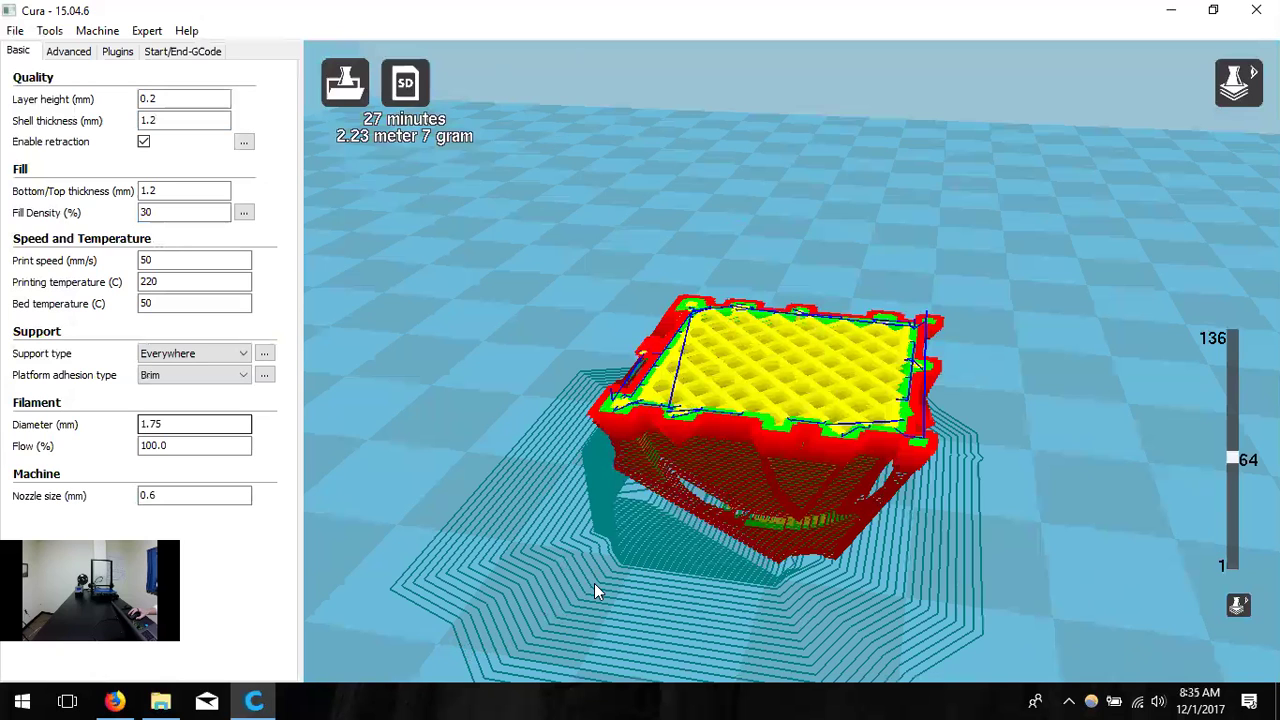
{"action": "scroll", "coordinate": [594, 591], "scroll_direction": "down", "scroll_amount": 5}
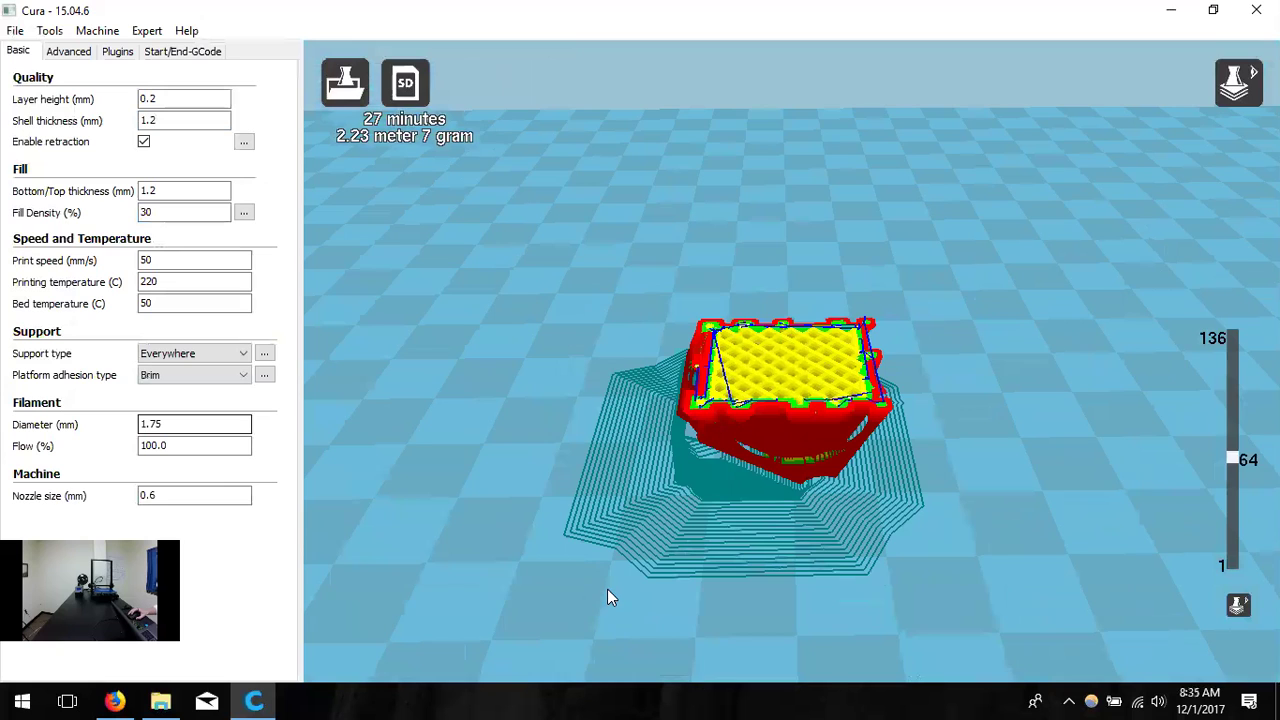
{"action": "right_click_drag", "start_coordinate": [607, 589], "coordinate": [639, 585]}
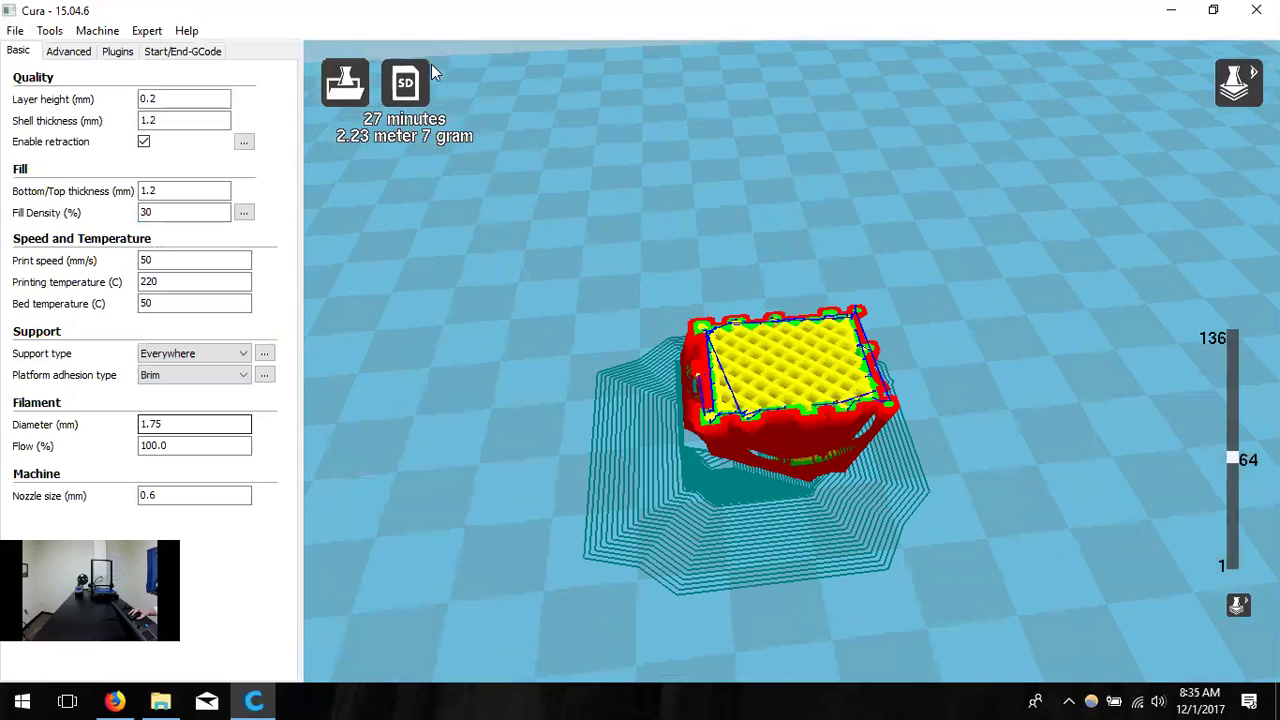
Open the list of file commands
{"action": "left_click", "coordinate": [15, 30]}
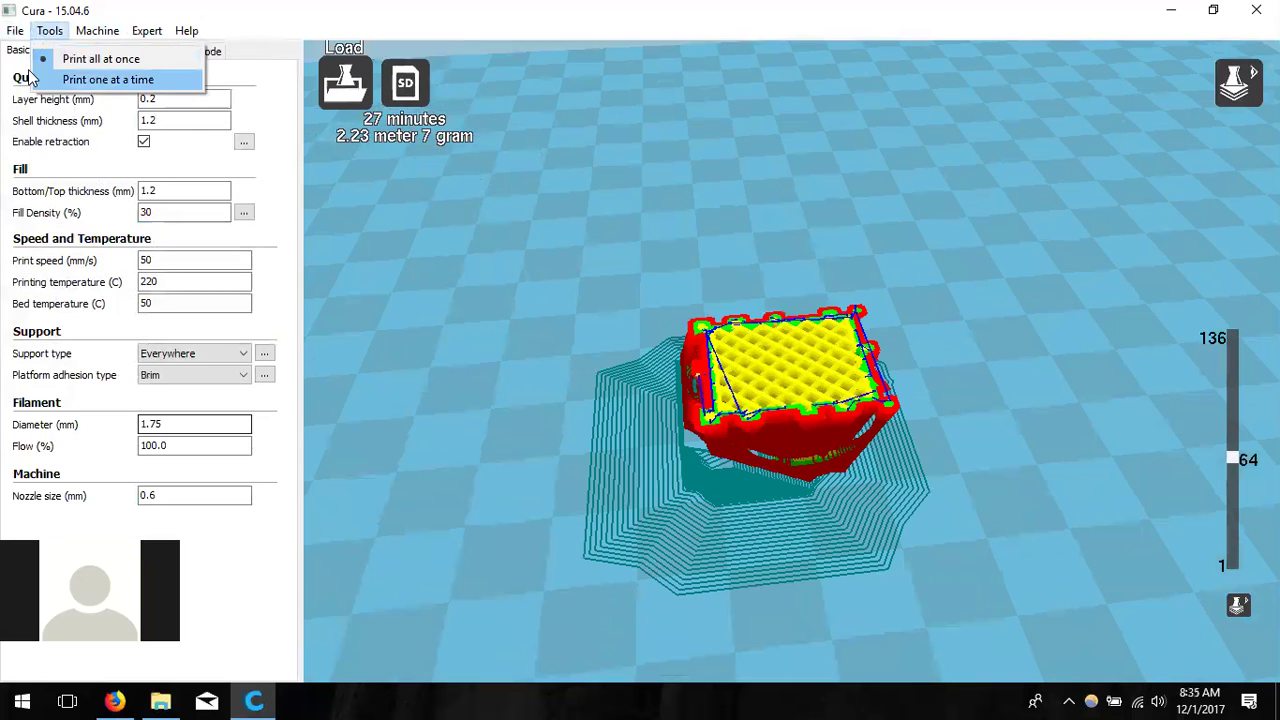